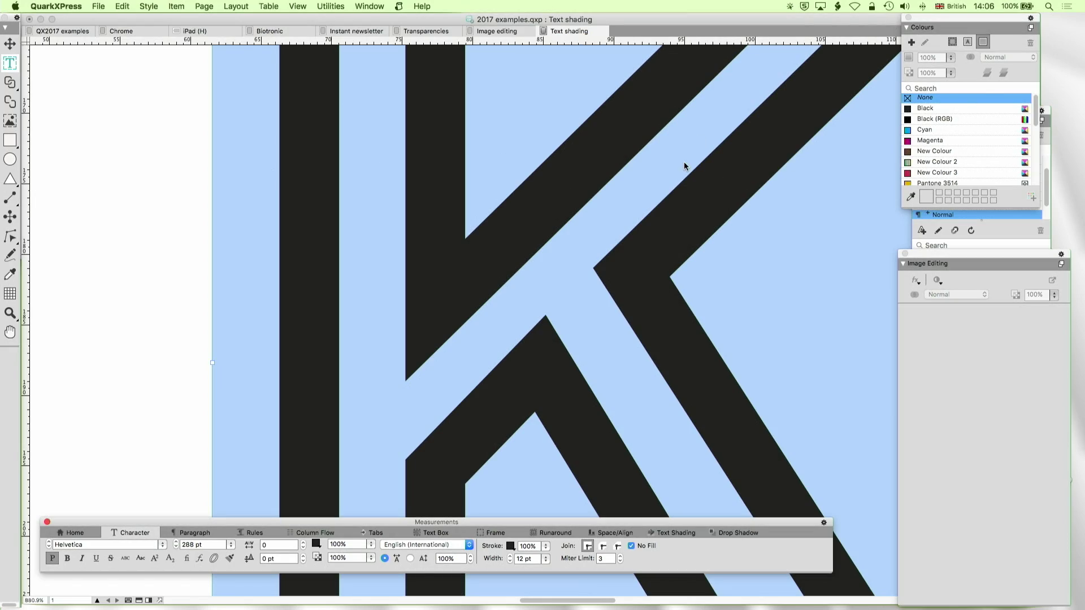
# Fit the page in the window, then zoom in on the Text stroking box.
pyautogui.scroll(-15, 683, 161)
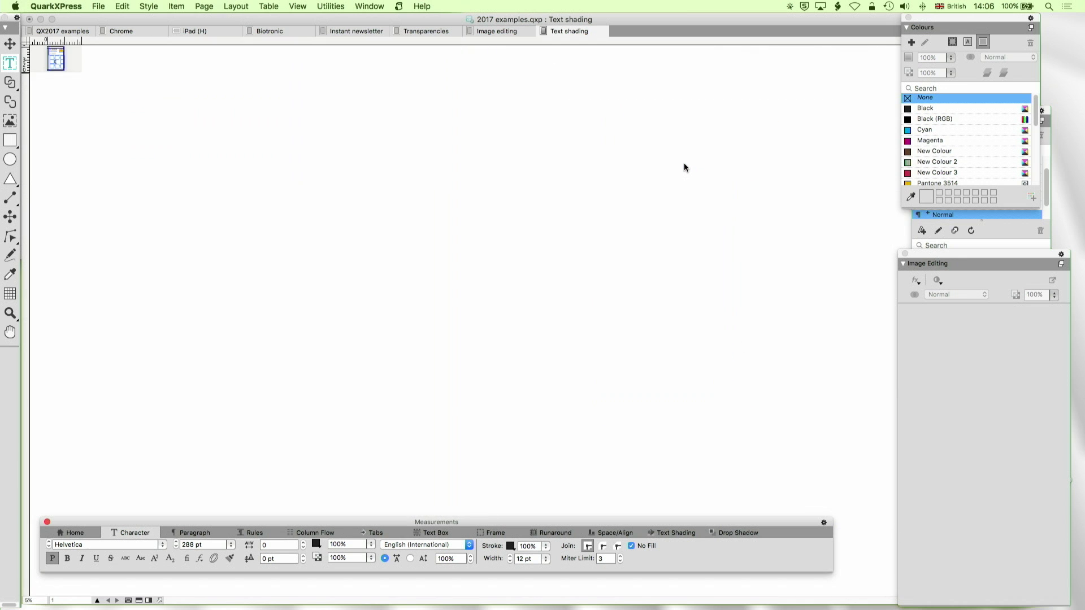
pyautogui.press('super+1')
pyautogui.press('super+0')
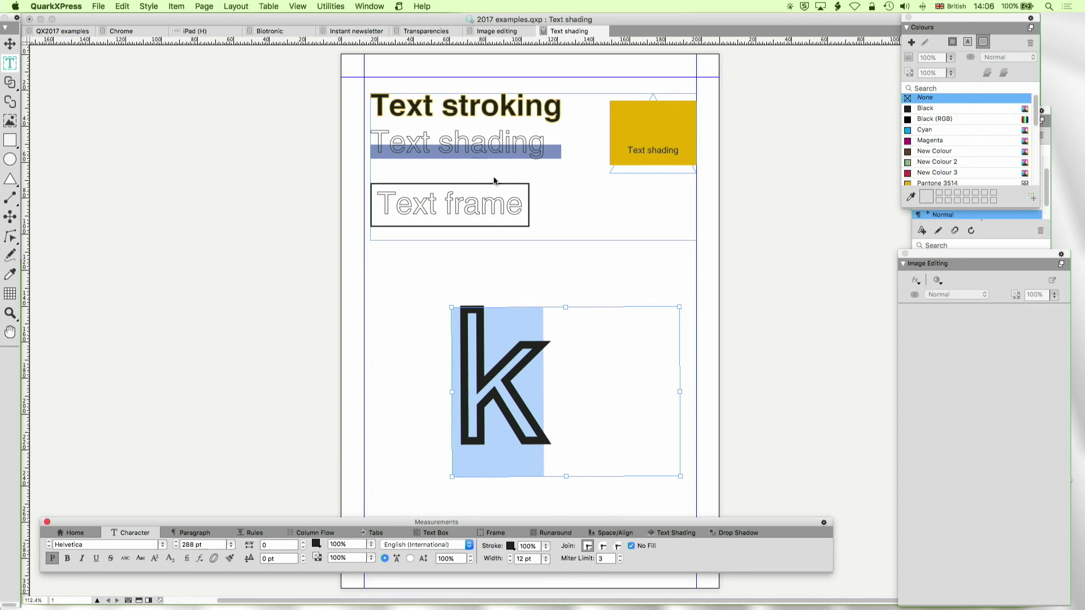
pyautogui.scroll(6, 476, 107)
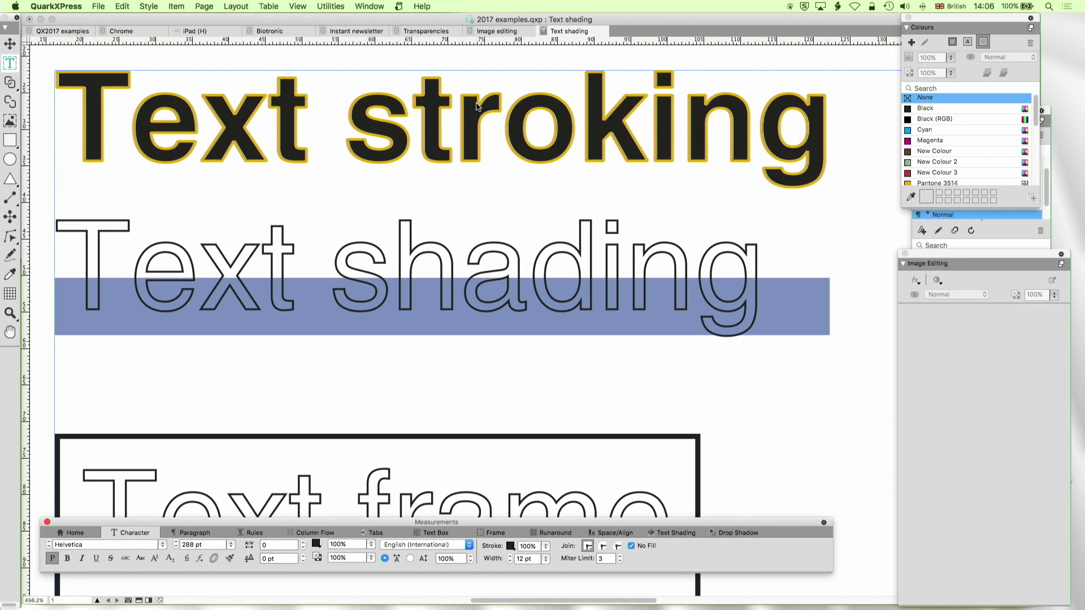
pyautogui.scroll(3, 476, 106)
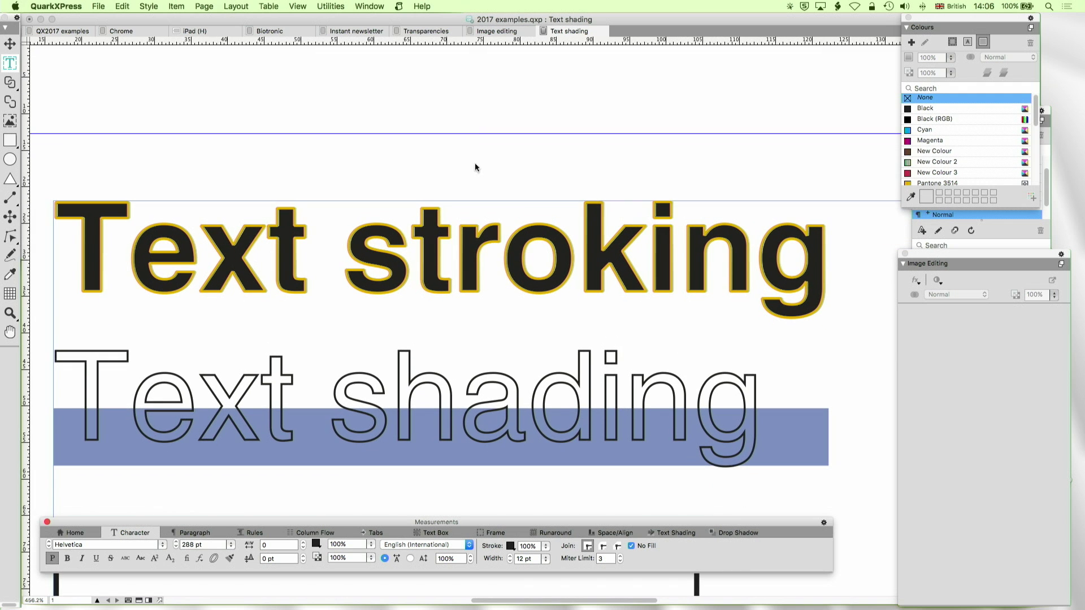
pyautogui.scroll(1, 478, 187)
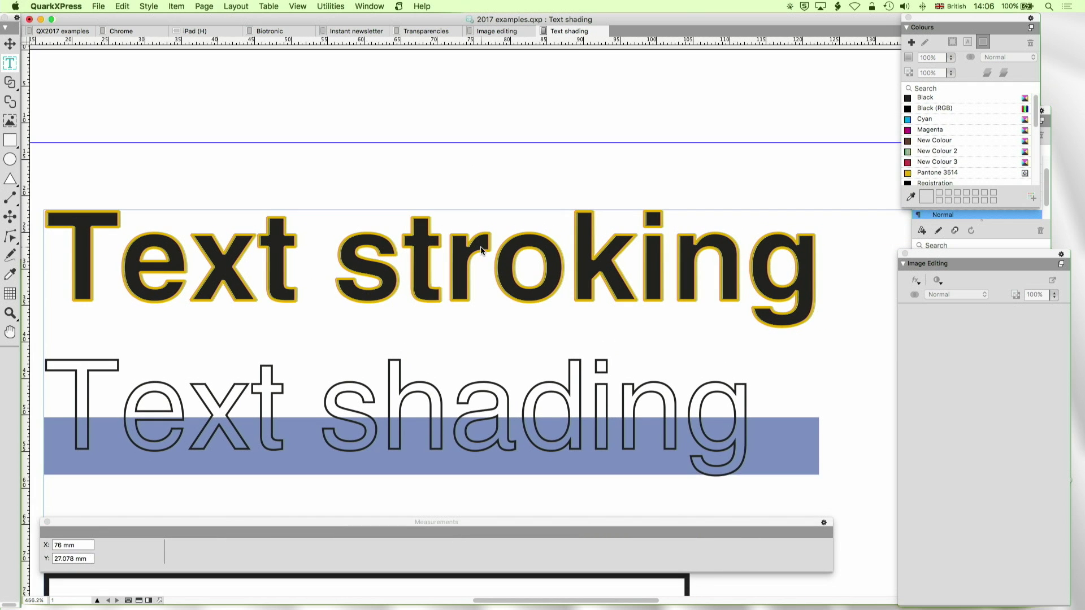
pyautogui.scroll(3, 481, 248)
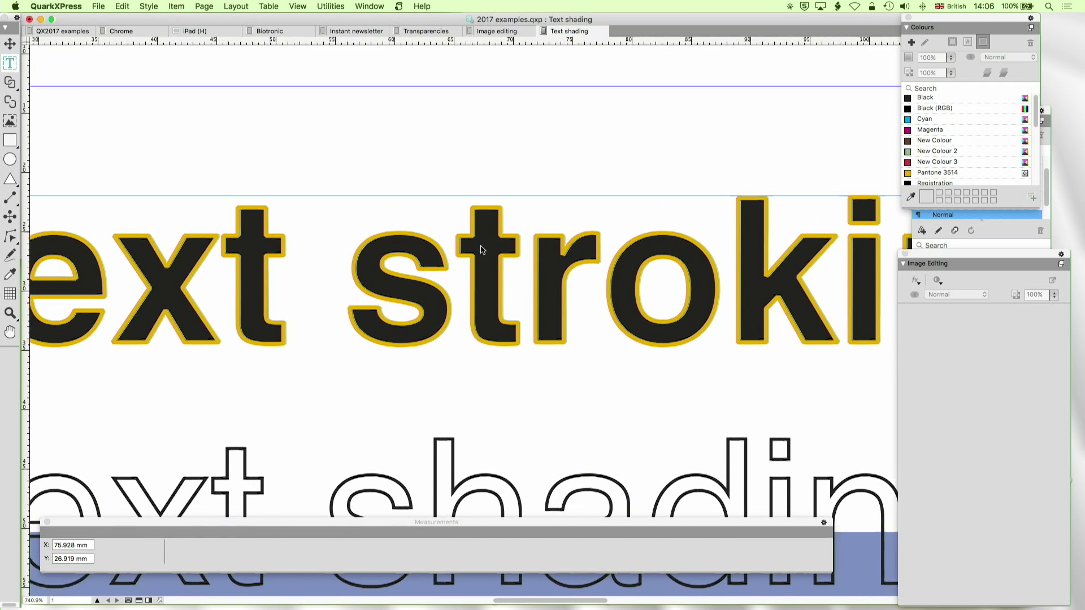
pyautogui.hscroll(-5, 480, 245)
# Select the whole 'Text stroking' line of text.
pyautogui.click(401, 268)
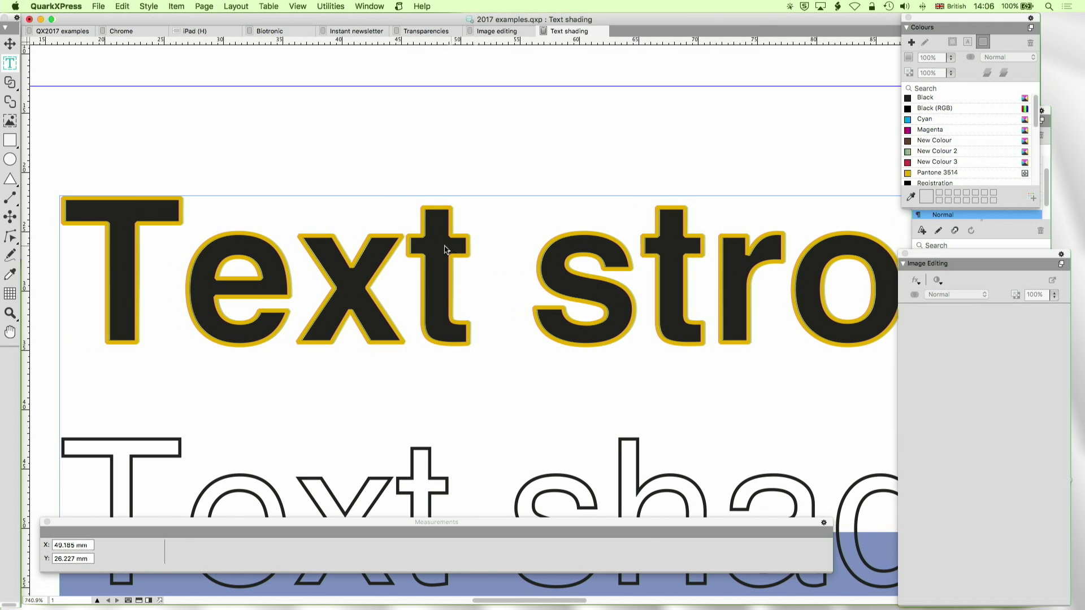
pyautogui.press('super+a')
pyautogui.doubleClick(406, 272)
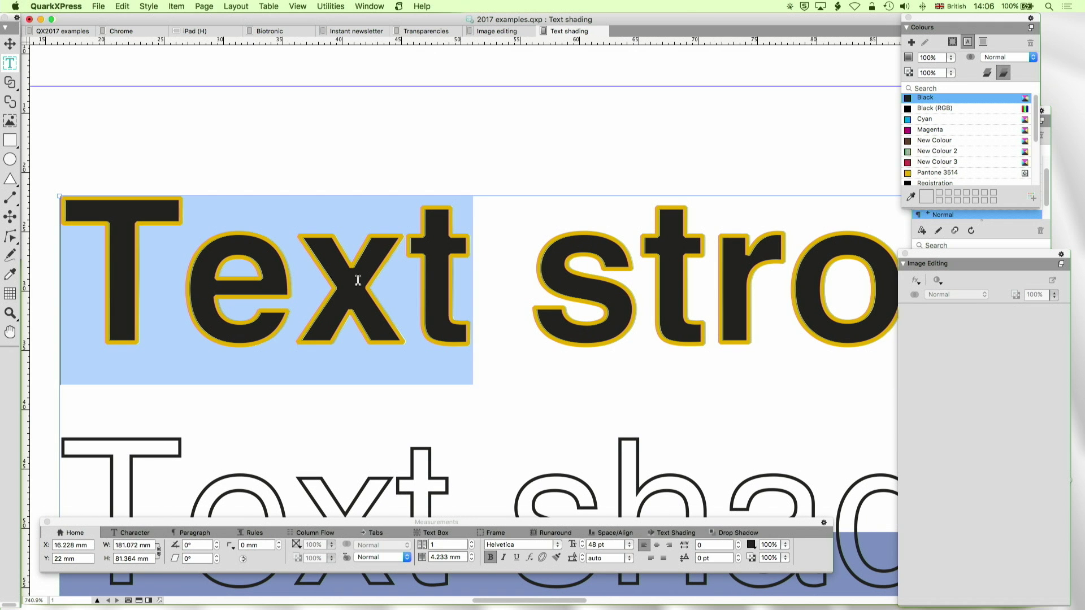
pyautogui.press('super+a')
pyautogui.click(255, 287)
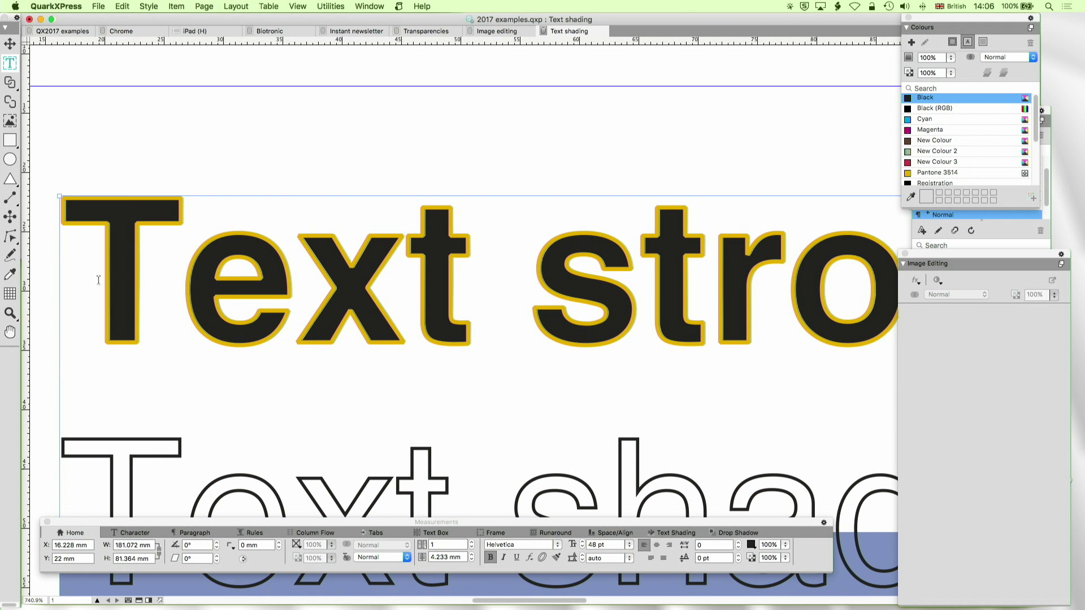
pyautogui.moveTo(97, 281); pyautogui.dragTo(947, 294)
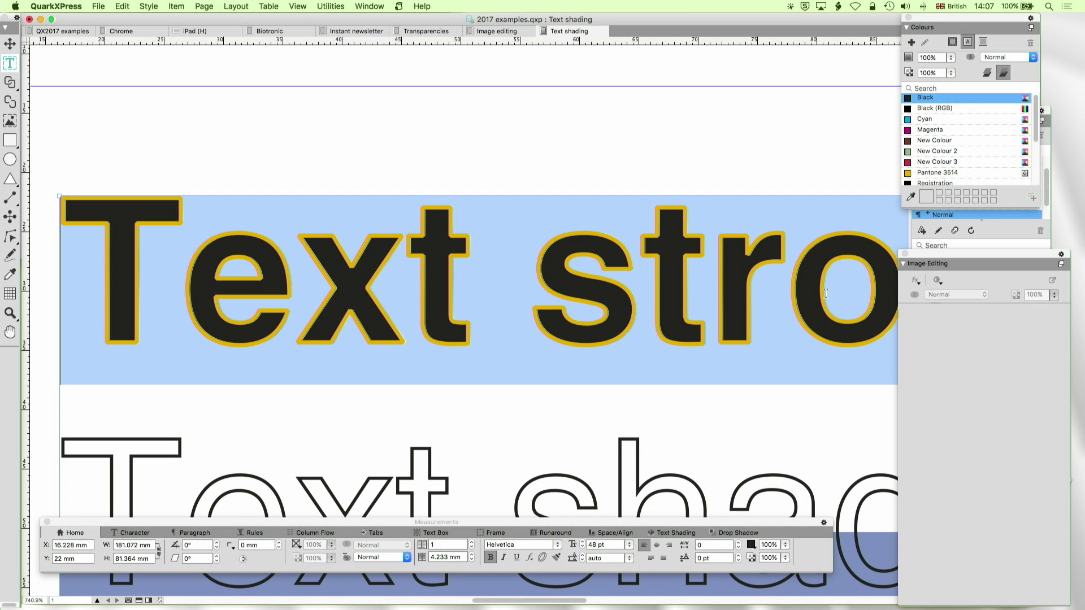
pyautogui.hscroll(10, 741, 305)
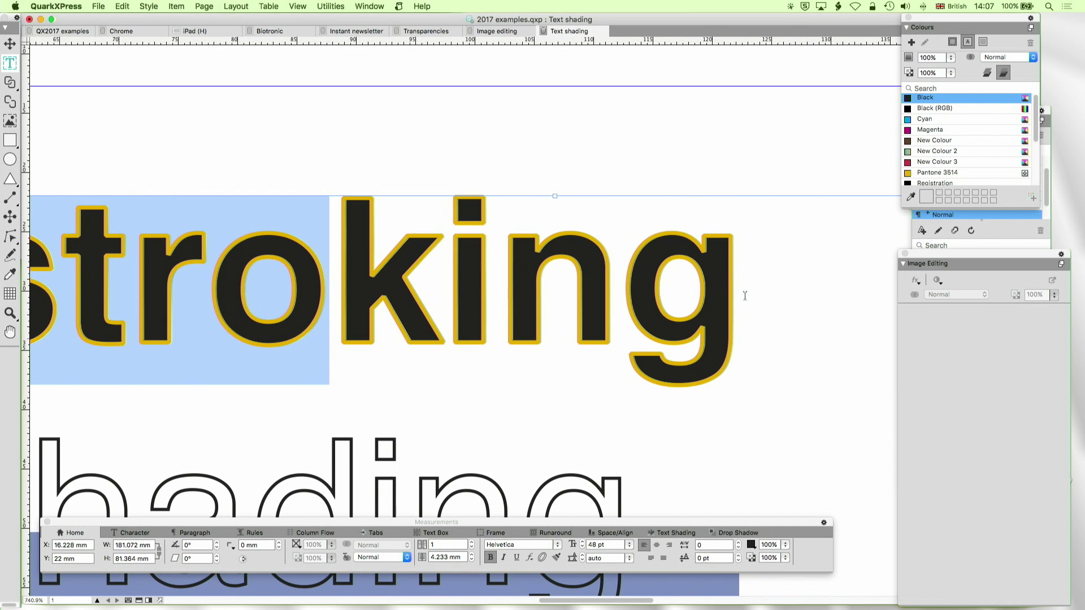
pyautogui.keyDown('shift'); pyautogui.click(742, 309); pyautogui.keyUp('shift')
pyautogui.hscroll(-8, 630, 317)
pyautogui.hscroll(-2, 631, 318)
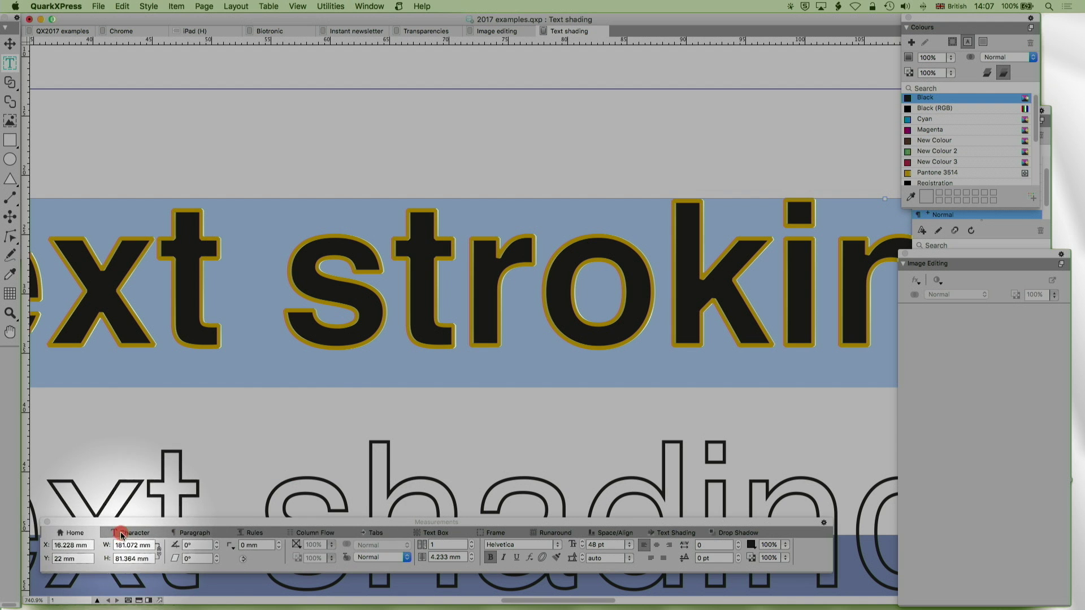
# Set the heading's outline colour to Cyan in the Character settings.
pyautogui.click(139, 534)
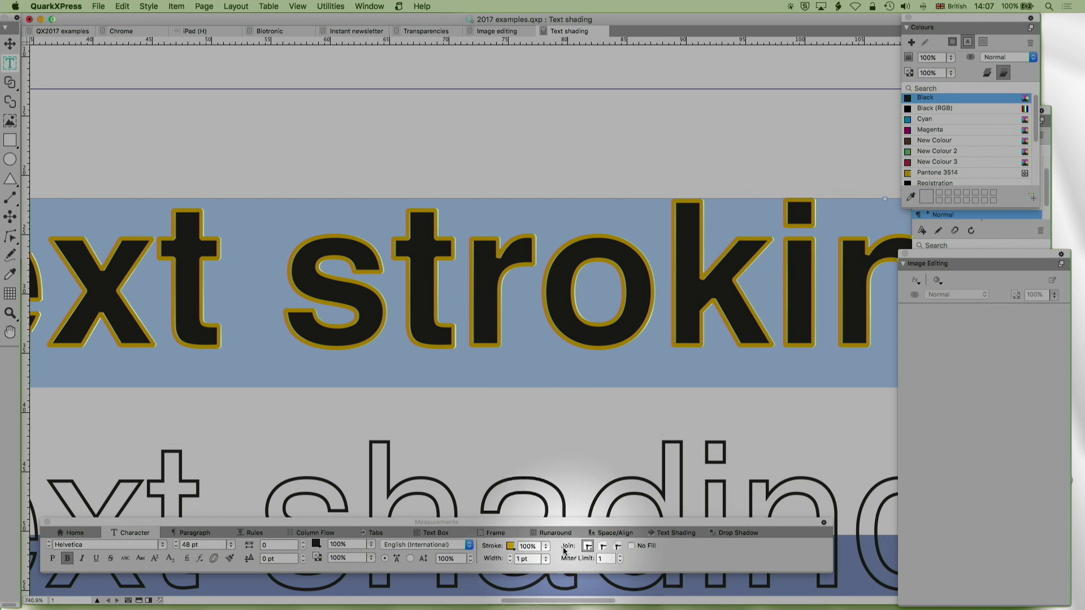
pyautogui.click(511, 546)
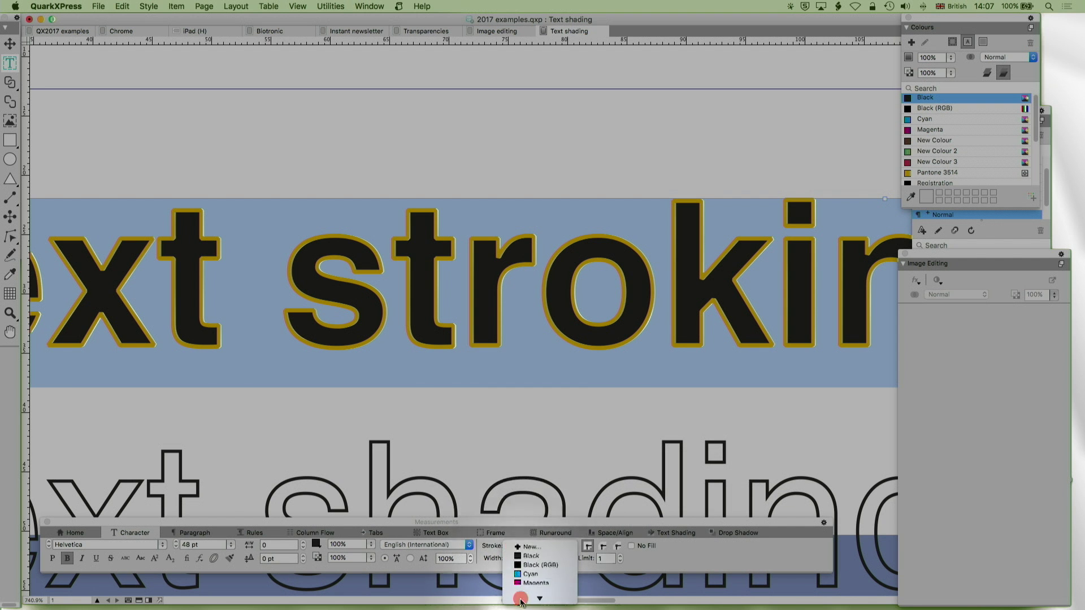
pyautogui.click(527, 538)
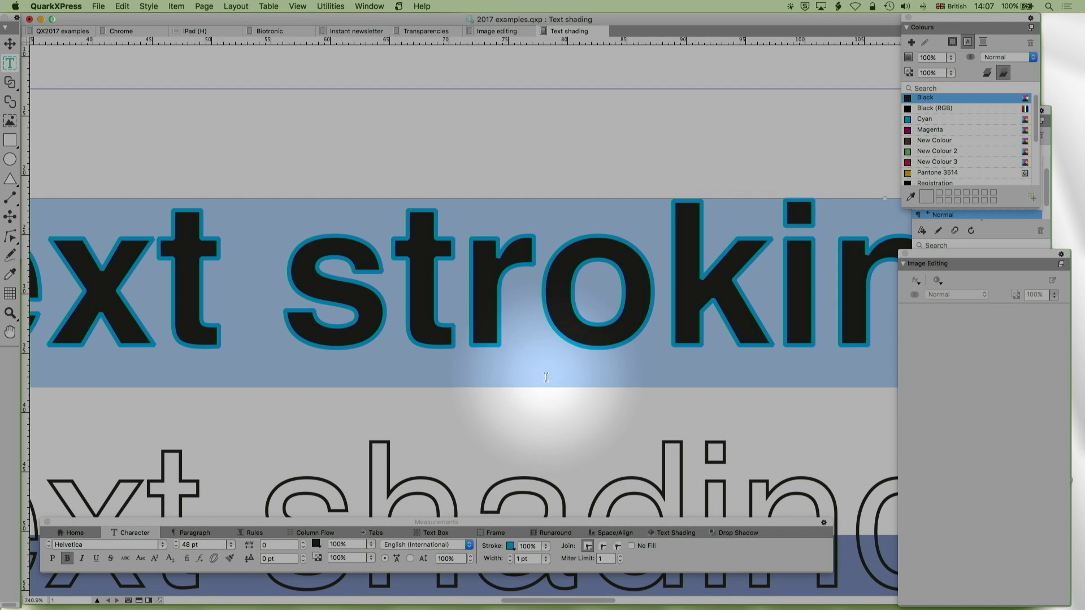
pyautogui.click(564, 314)
# Reselect the 'Text stroking' heading text.
pyautogui.click(612, 283)
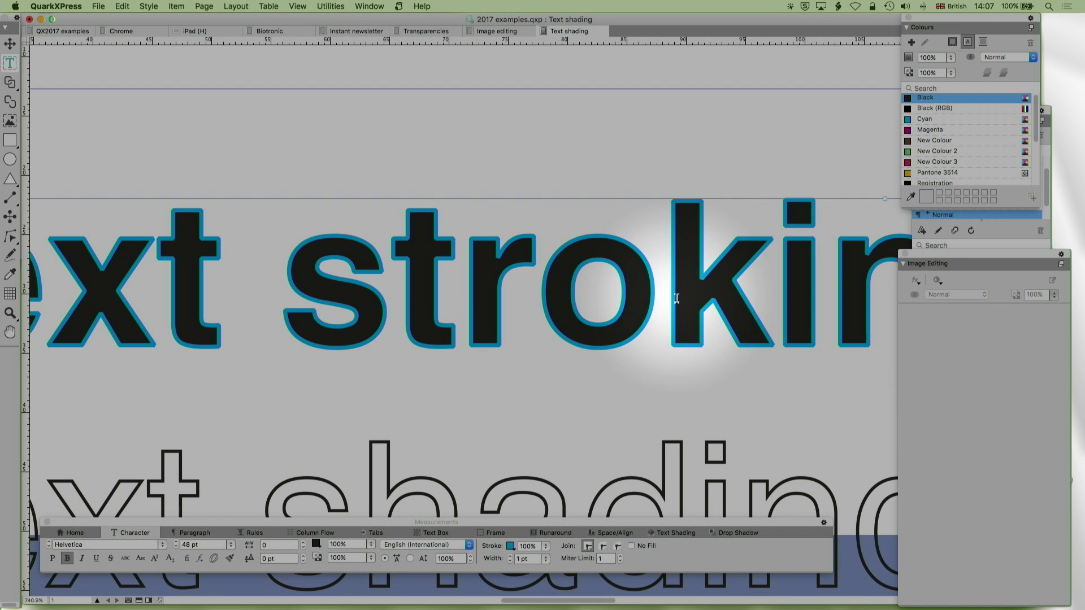
pyautogui.hscroll(5, 676, 298)
pyautogui.moveTo(671, 292); pyautogui.dragTo(354, 255)
pyautogui.hscroll(-15, 355, 256)
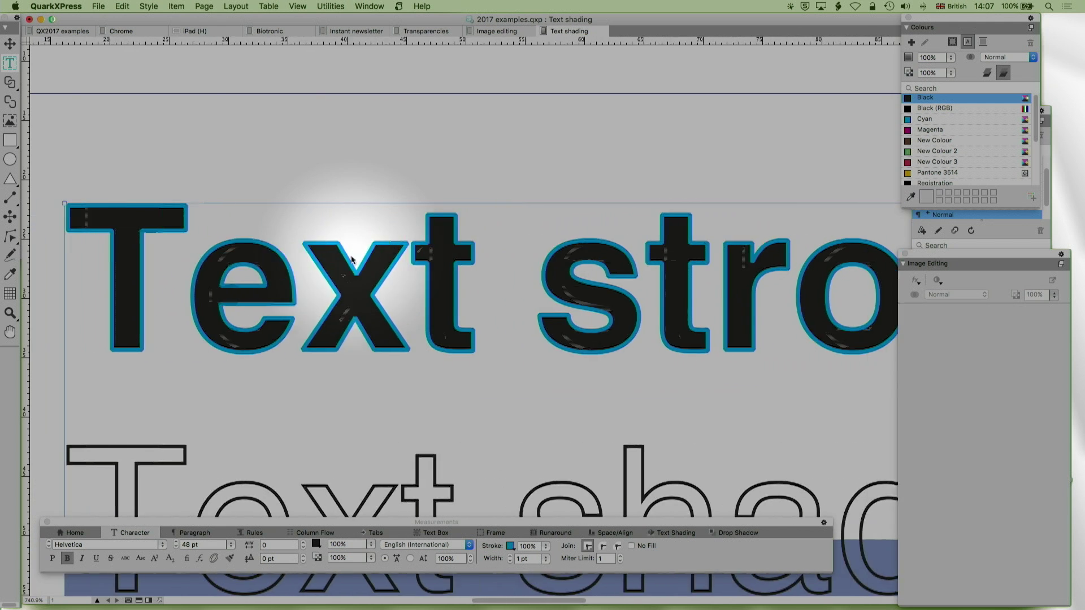
pyautogui.moveTo(388, 275); pyautogui.dragTo(388, 271)
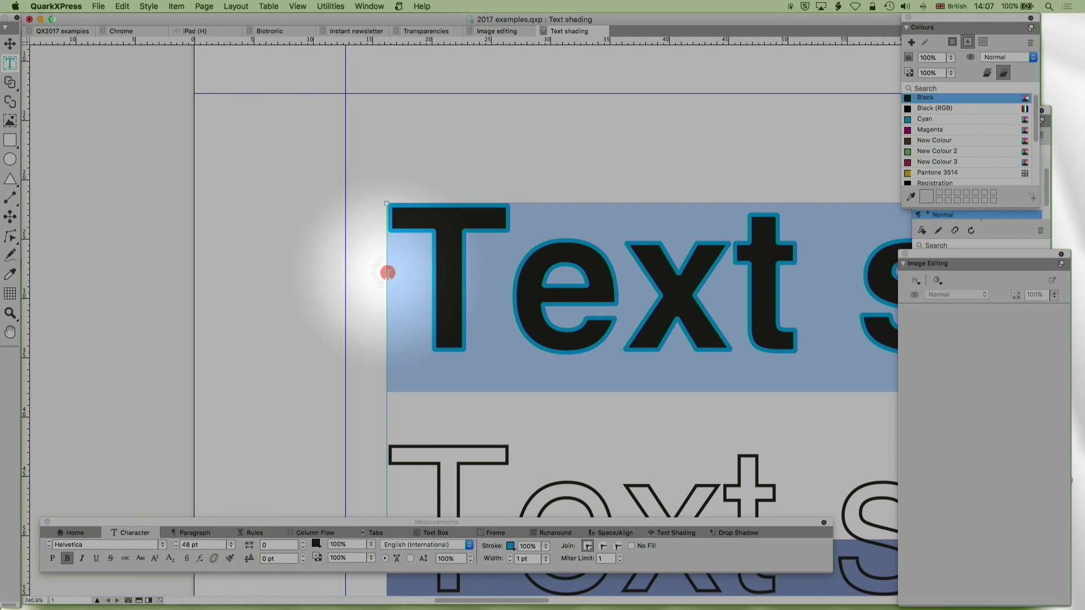
pyautogui.hscroll(8, 417, 294)
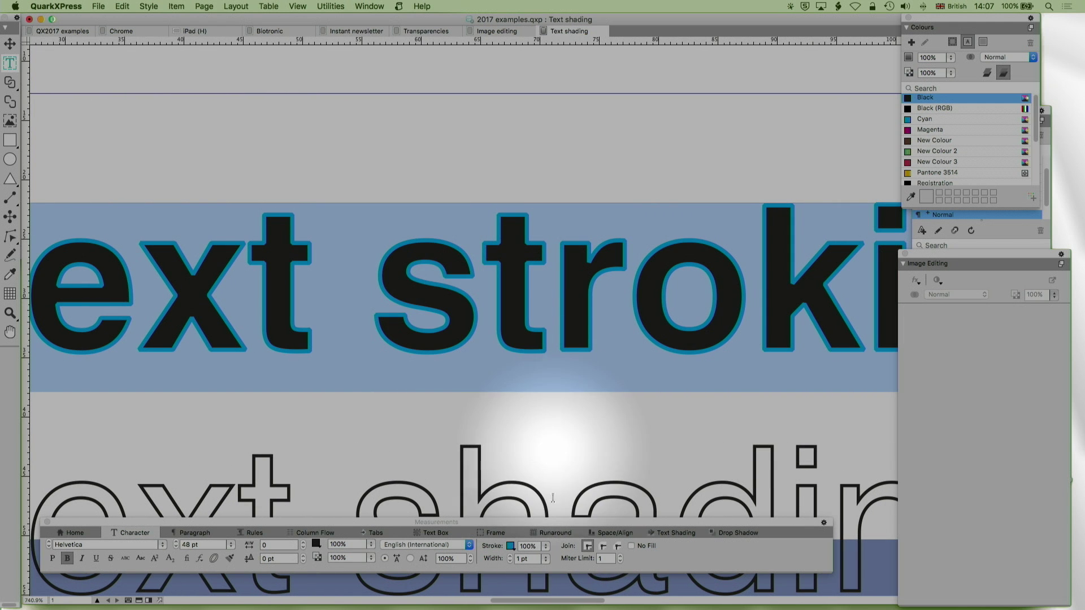
# Try a 4 pt outline width, then apply 1 pt.
pyautogui.click(536, 560)
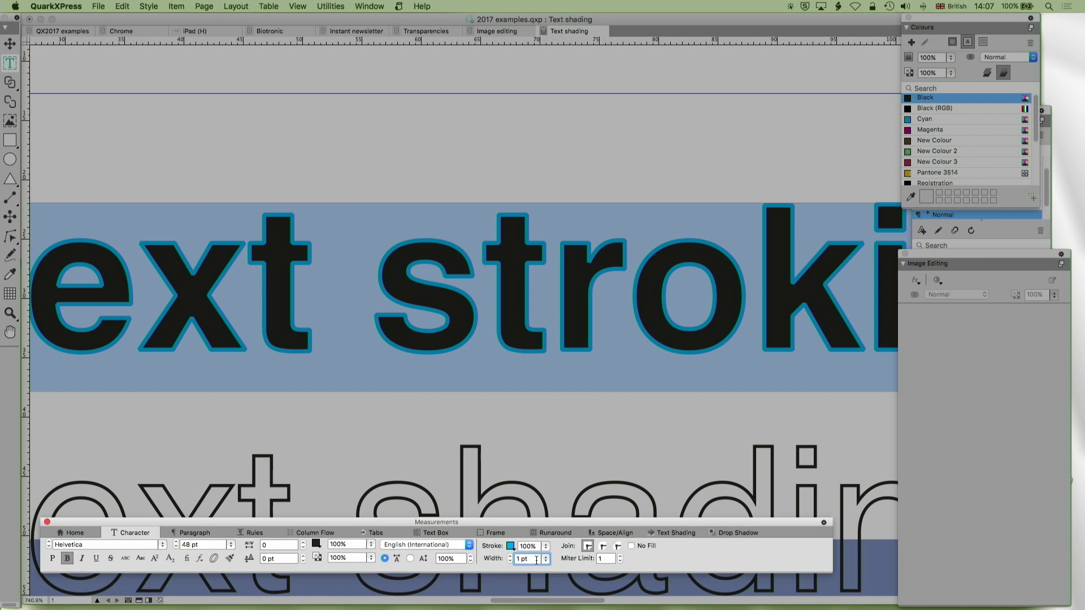
pyautogui.press('Up')
pyautogui.press('Up')
pyautogui.press('Up')
pyautogui.press('Down')
pyautogui.press('Down')
pyautogui.press('Down')
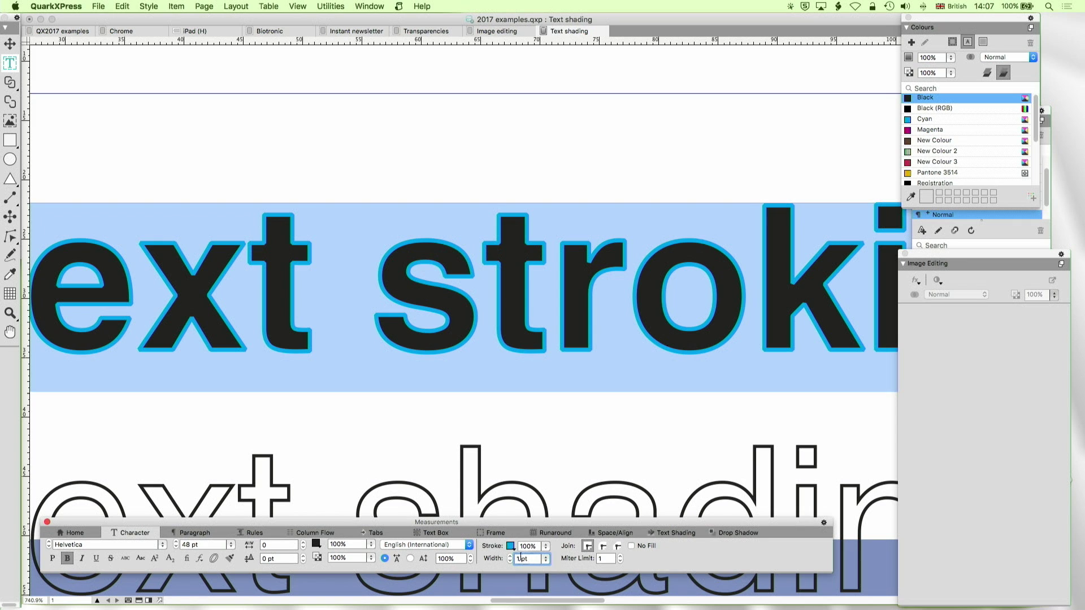
pyautogui.press('Return')
# Zoom in tightly on the x of 'Text' and return to the Text Content tool.
pyautogui.click(10, 314)
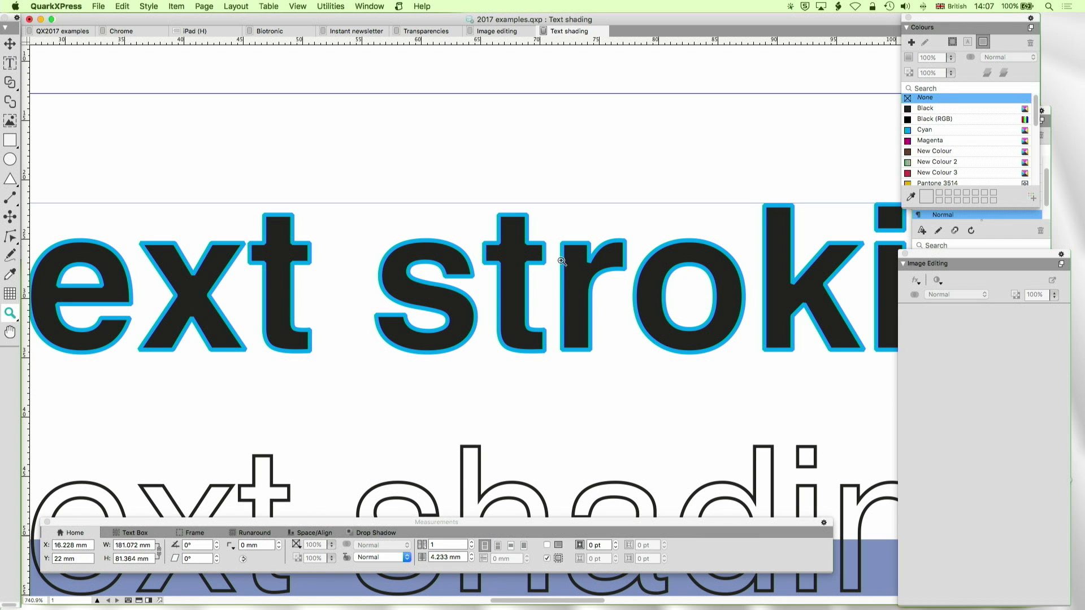
pyautogui.moveTo(130, 232); pyautogui.dragTo(268, 304)
pyautogui.scroll(-3, 72, 182)
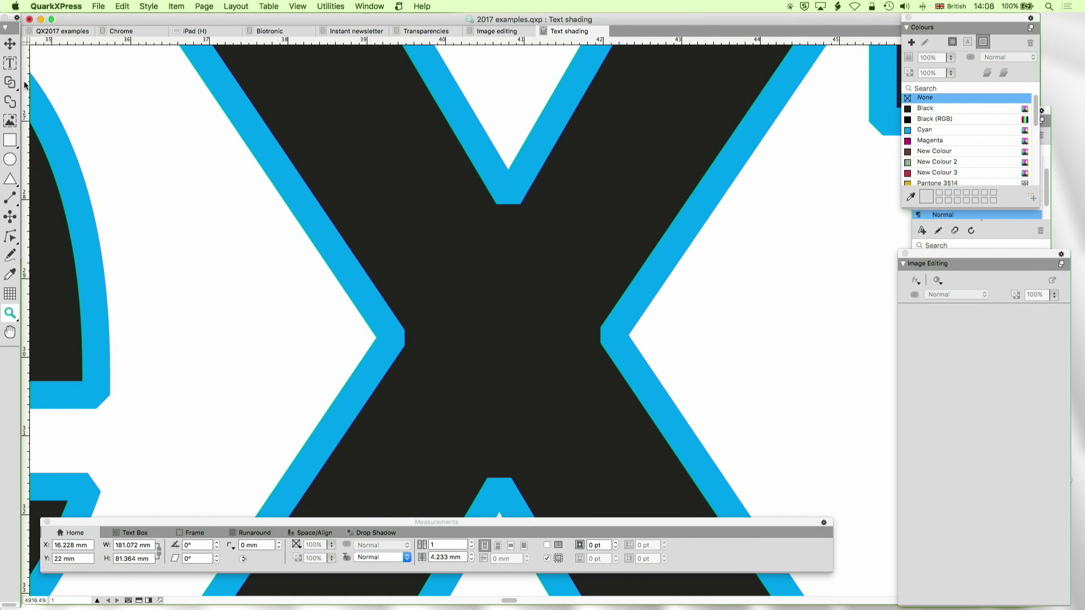
pyautogui.click(10, 63)
pyautogui.scroll(2, 400, 274)
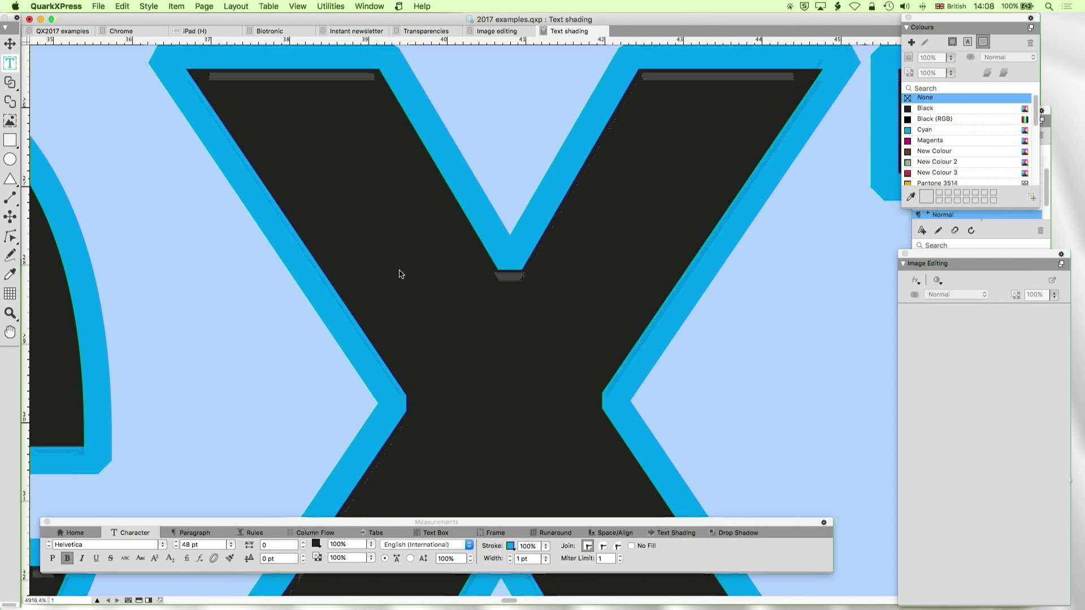
pyautogui.scroll(-4, 398, 273)
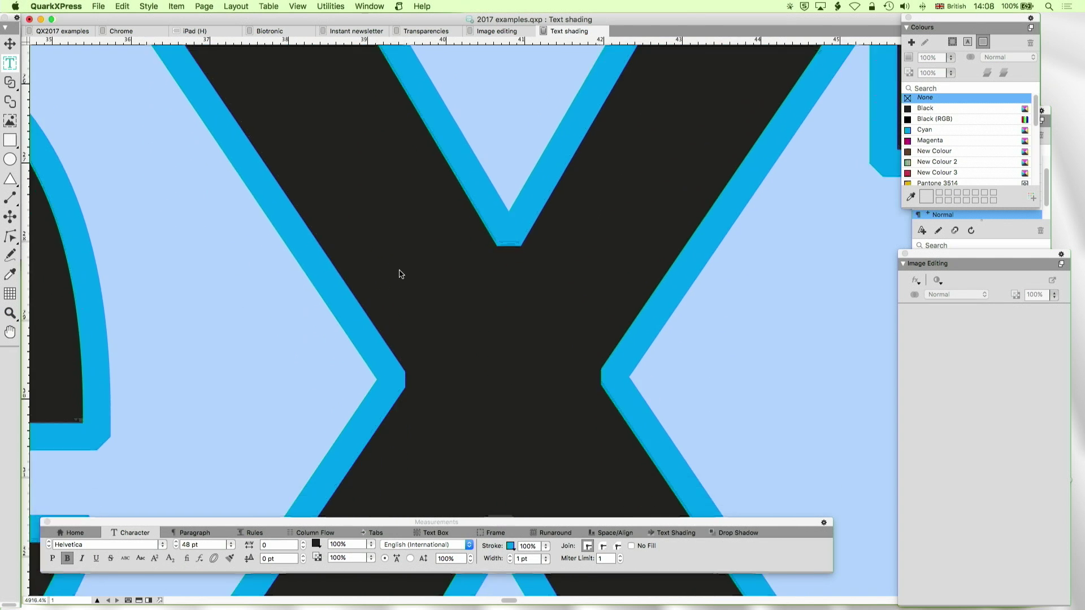
# Try a miter limit of 2 on the outline, then set it to 1.
pyautogui.doubleClick(603, 558)
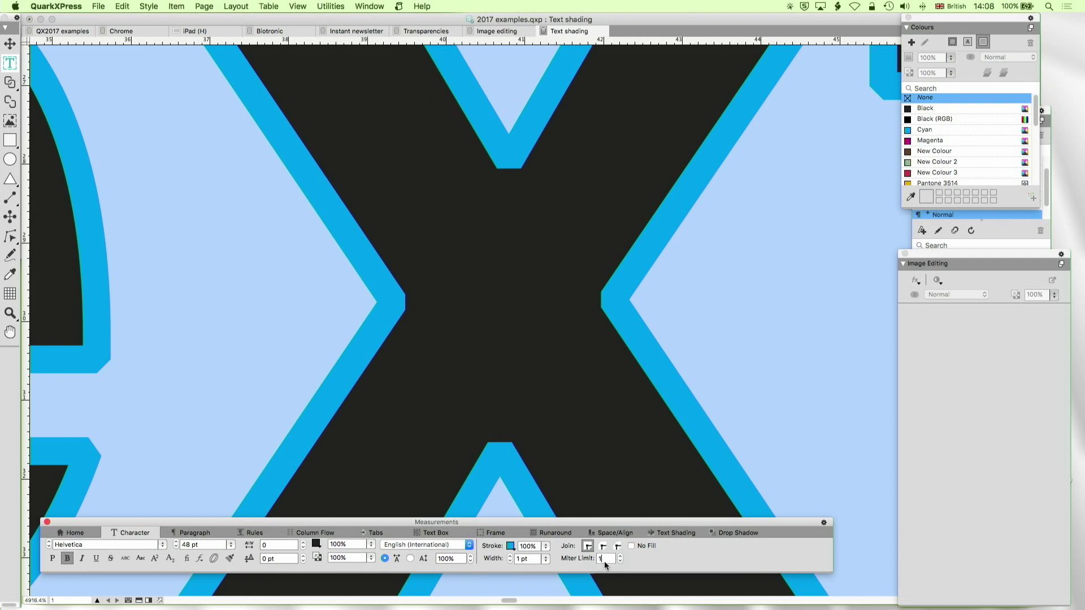
pyautogui.write('2')
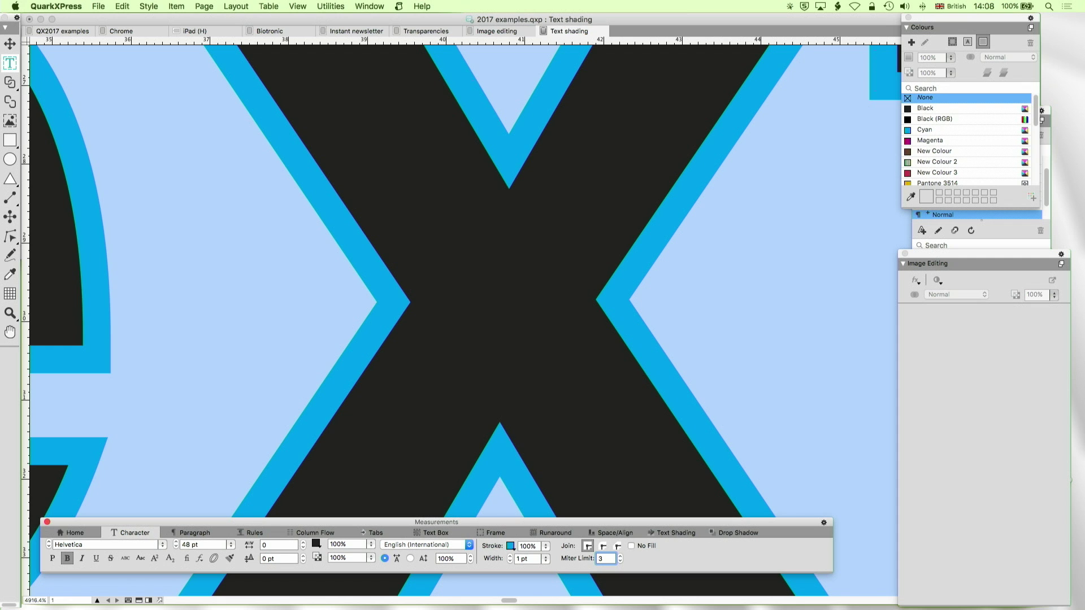
pyautogui.press('BackSpace')
pyautogui.write('1')
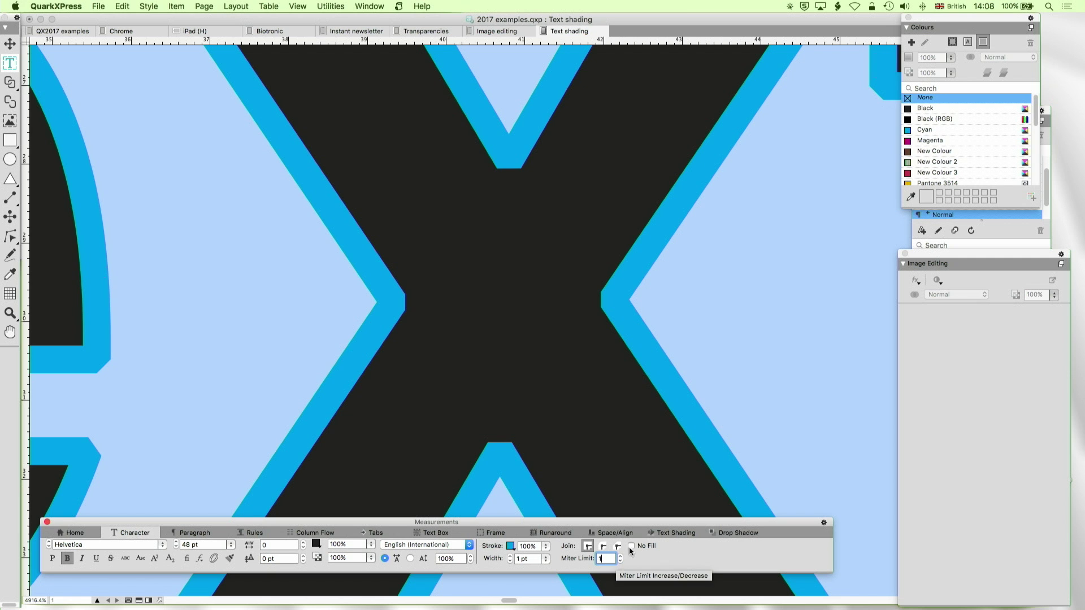
# Try round joins on the cyan outline, then switch it to bevel joins.
pyautogui.click(604, 546)
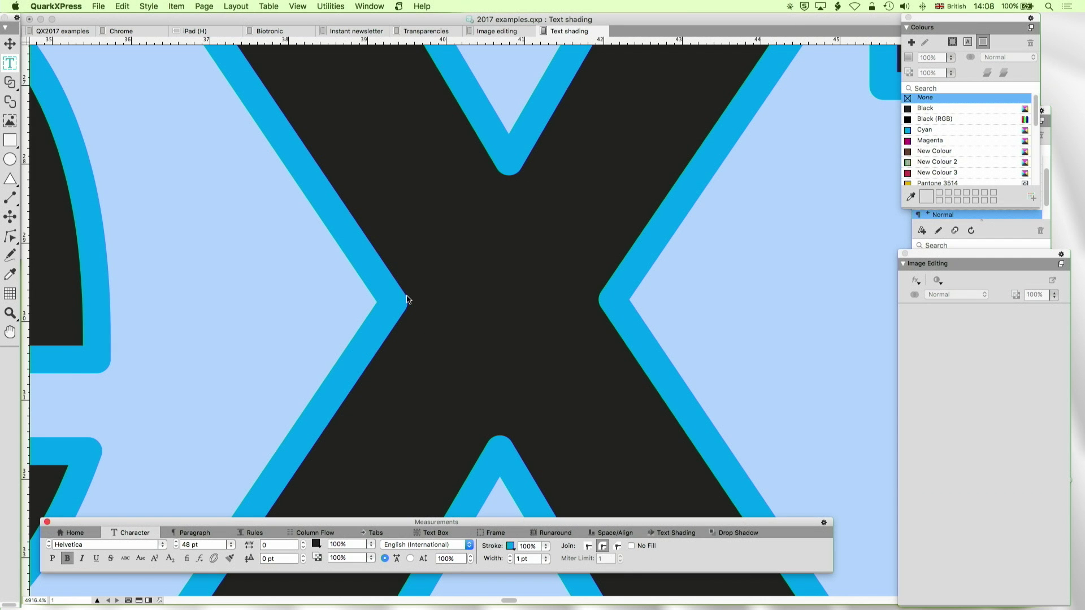
pyautogui.scroll(2, 408, 300)
pyautogui.scroll(4, 408, 300)
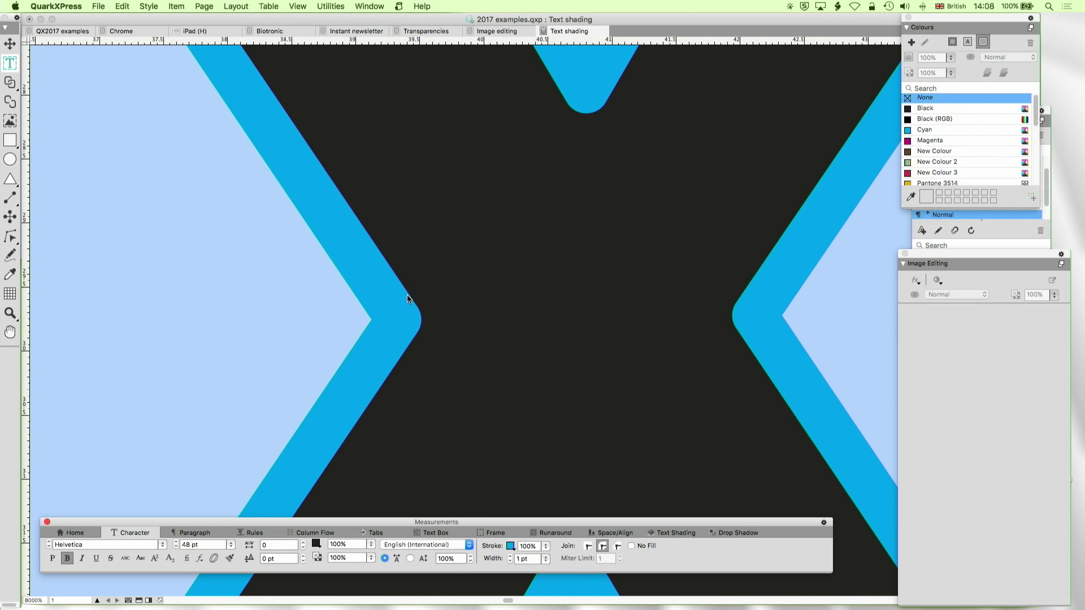
pyautogui.click(618, 547)
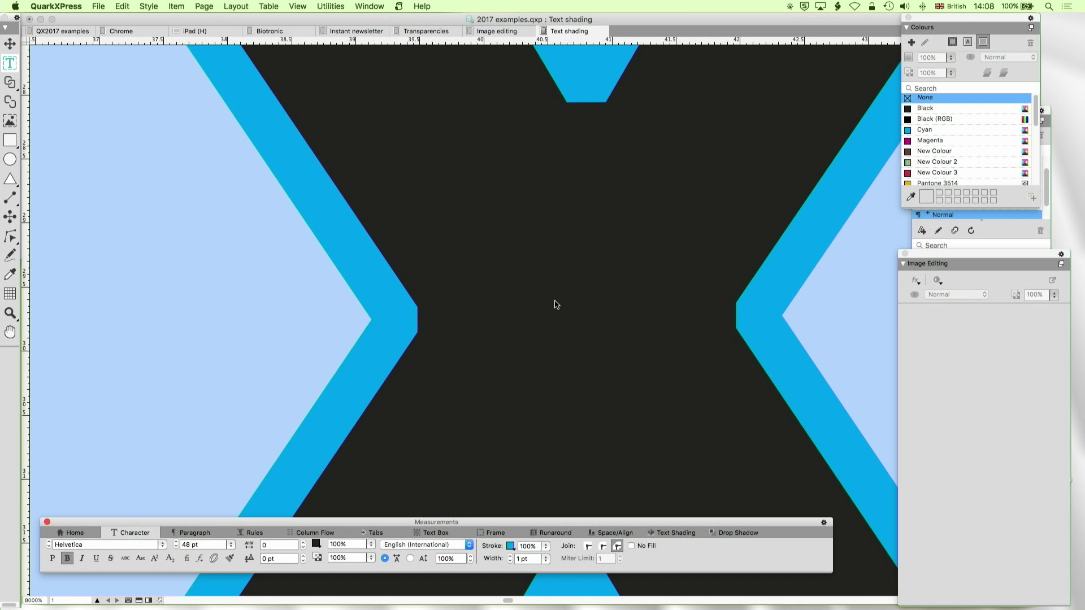
# Fit the page, zoom twice into the large k box, and select all its text.
pyautogui.press('super+0')
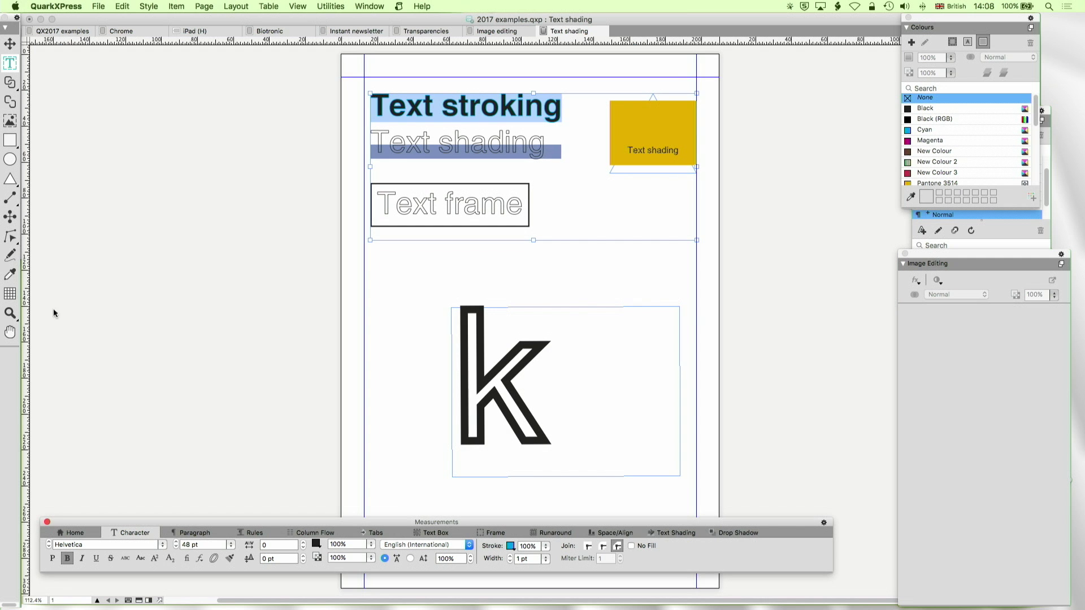
pyautogui.click(9, 312)
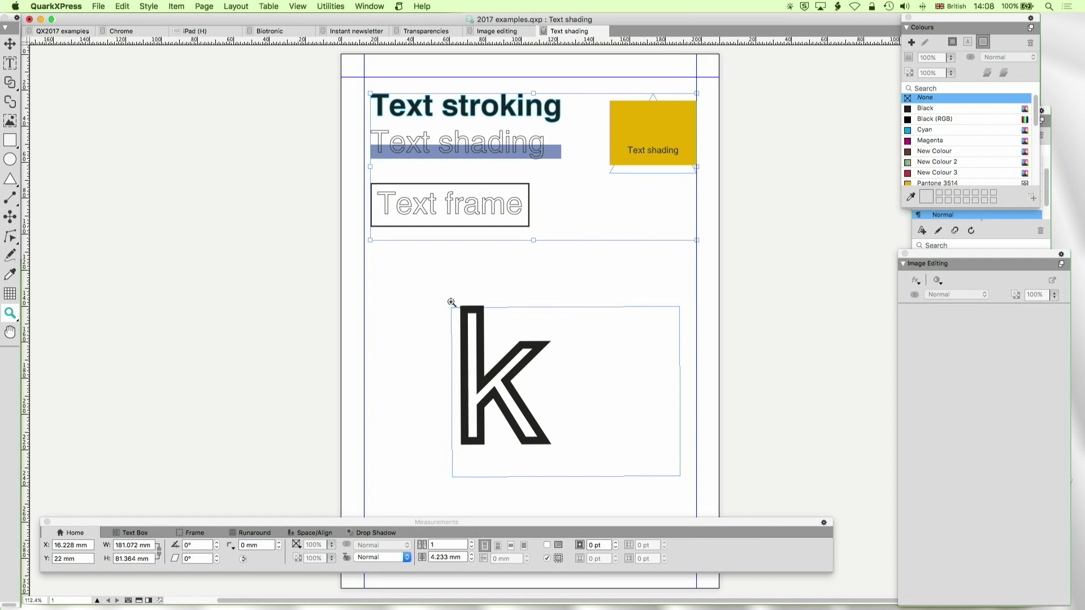
pyautogui.moveTo(451, 303); pyautogui.dragTo(587, 480)
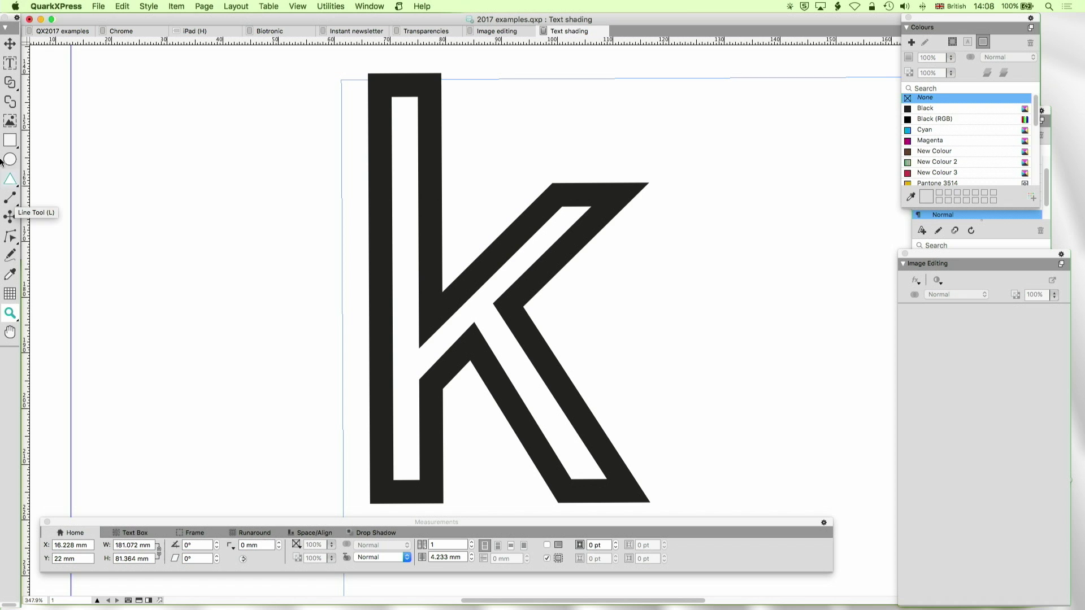
pyautogui.moveTo(372, 271); pyautogui.dragTo(598, 453)
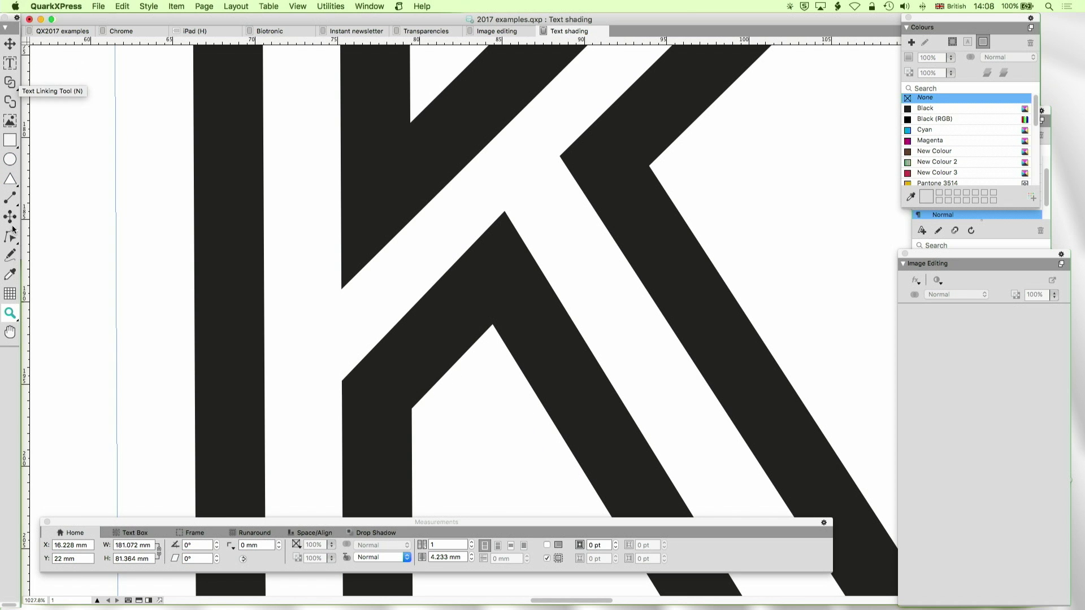
pyautogui.click(4, 63)
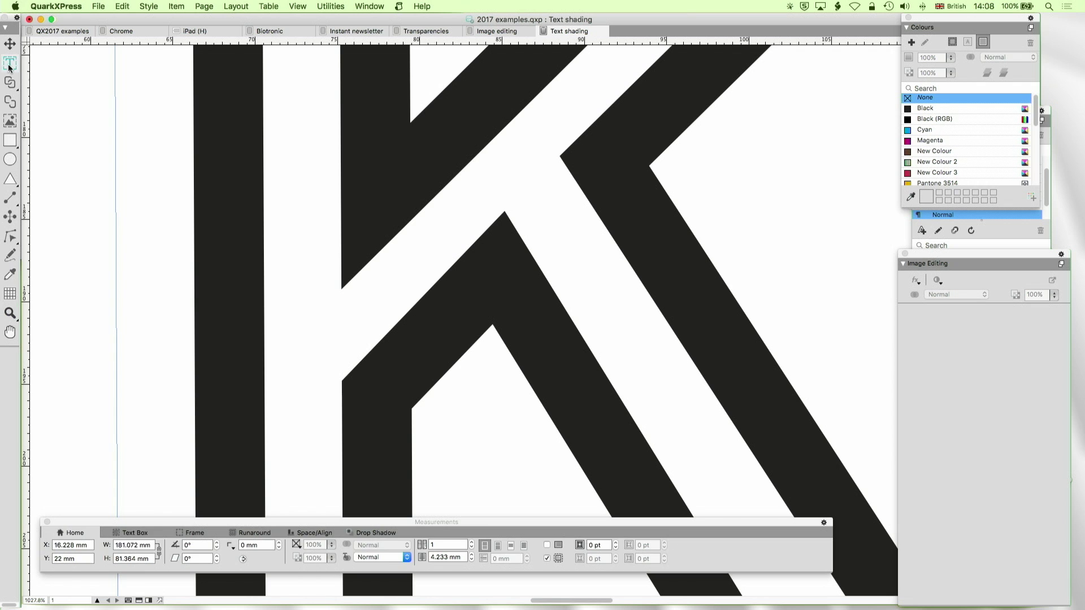
pyautogui.press('super+a')
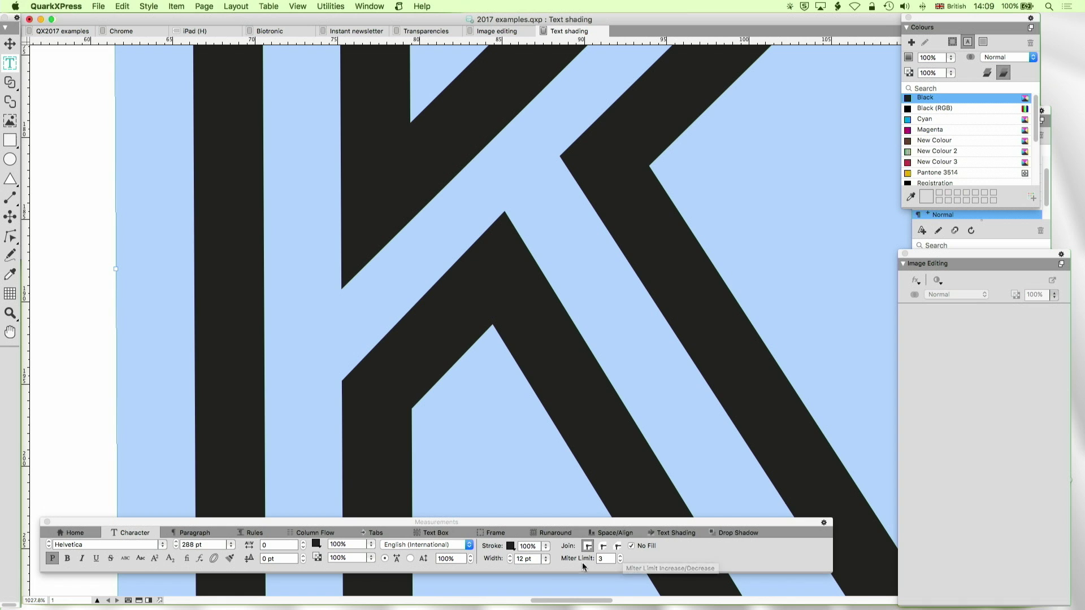
# Set the k outline's miter limit to 1 to bevel its corners.
pyautogui.click(610, 559)
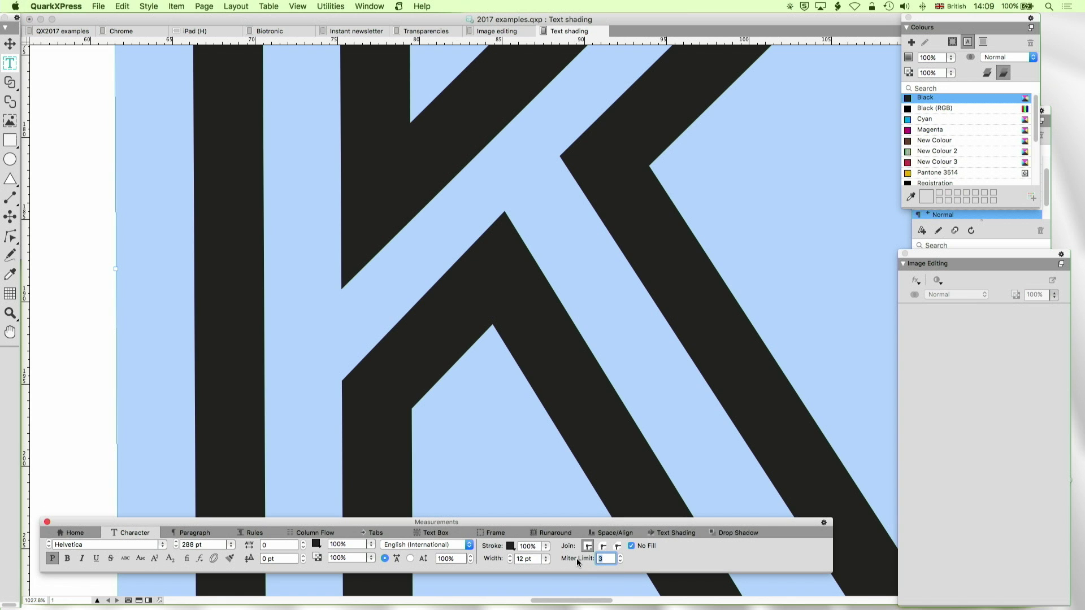
pyautogui.write('1')
pyautogui.press('Return')
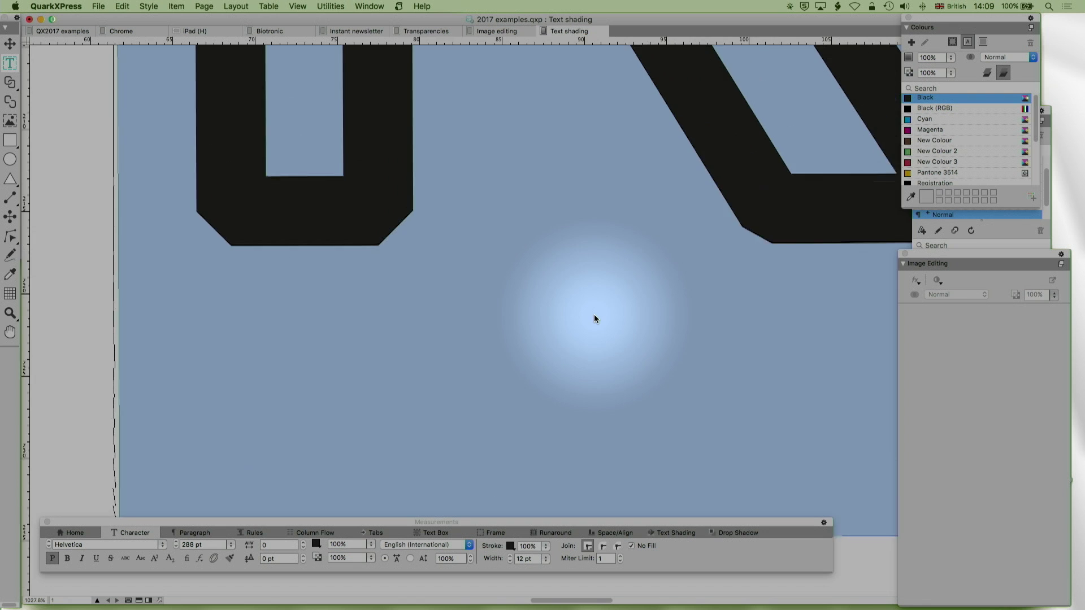
pyautogui.scroll(15, 595, 319)
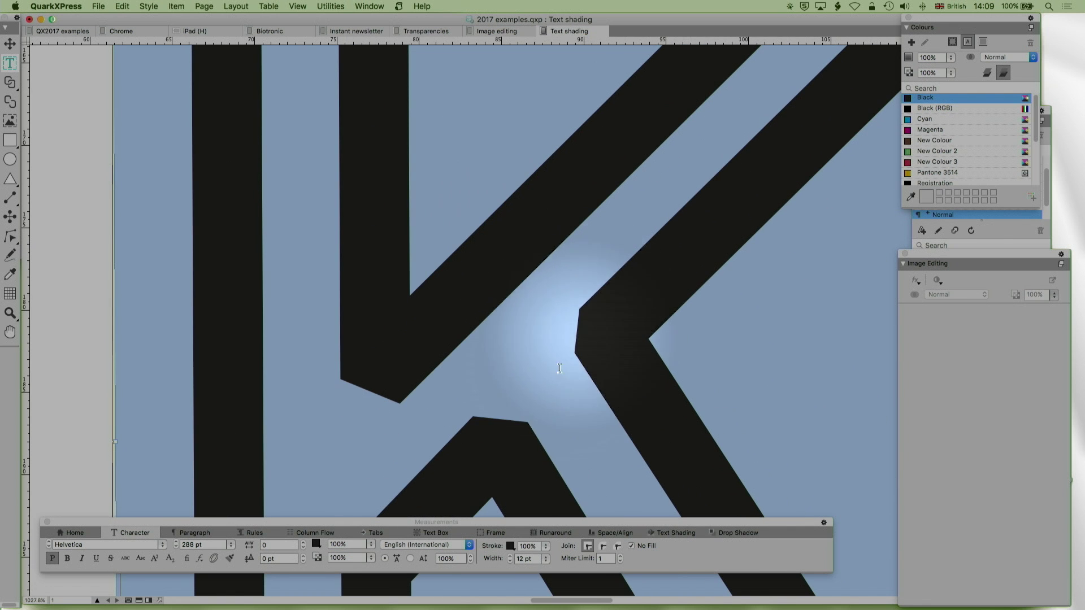
pyautogui.click(606, 559)
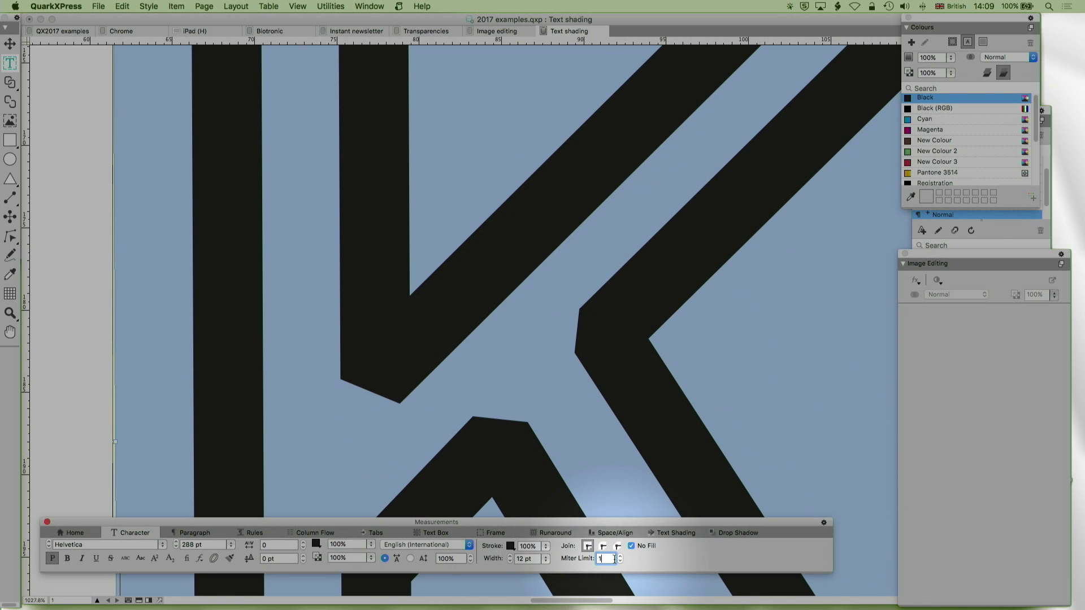
pyautogui.write('1')
pyautogui.press('Return')
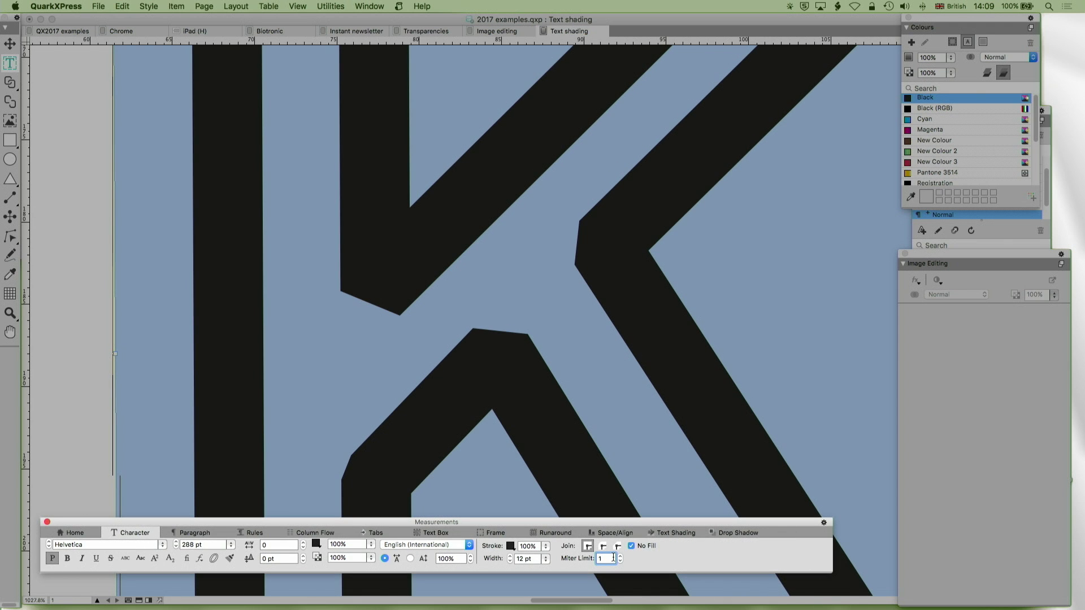
# Change the miter limit to 2 for sharper corners and fit the page in the window.
pyautogui.write('2')
pyautogui.press('Return')
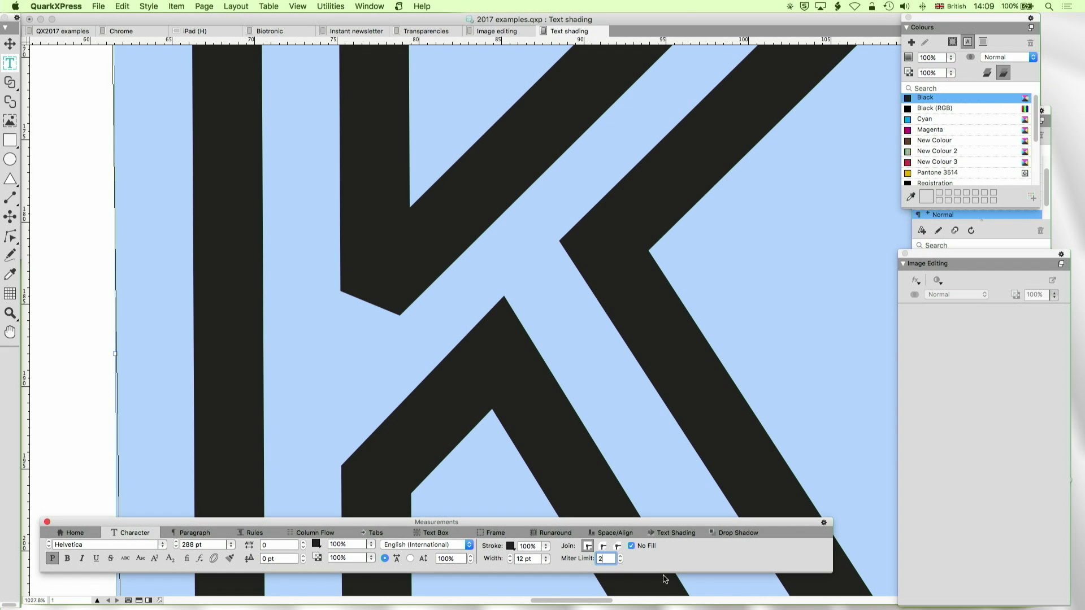
pyautogui.write('1')
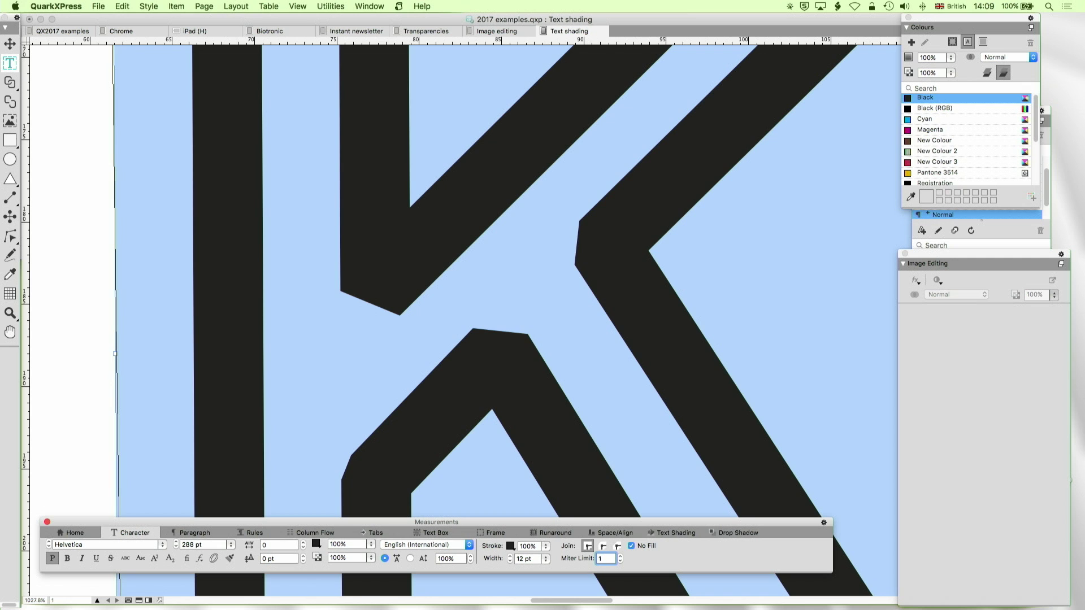
pyautogui.write('2')
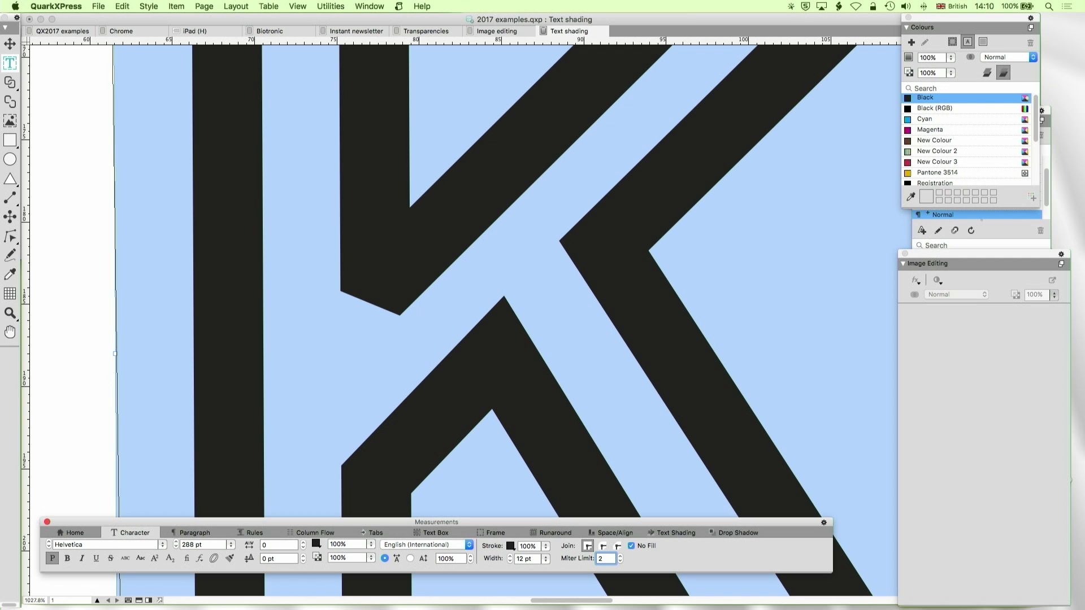
pyautogui.write('3')
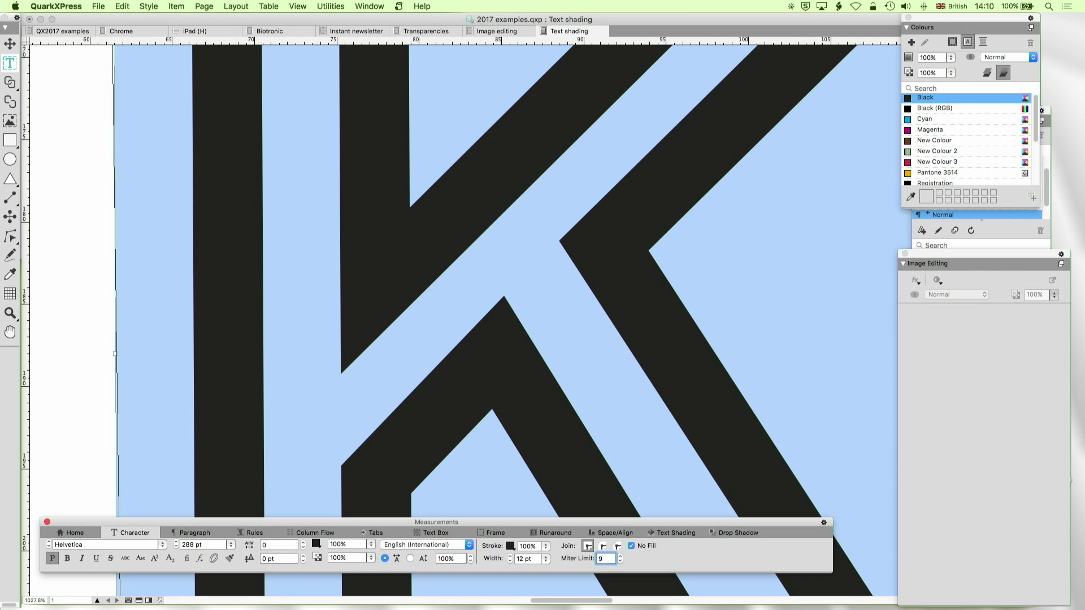
pyautogui.write('1')
pyautogui.write('2')
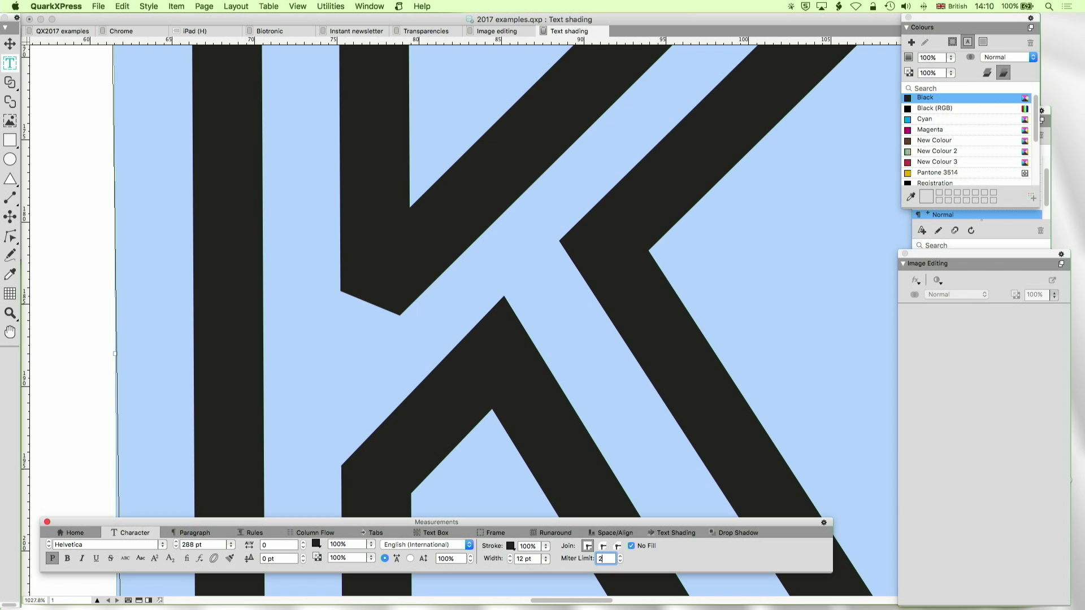
pyautogui.write('1')
pyautogui.write('2')
pyautogui.press('super+0')
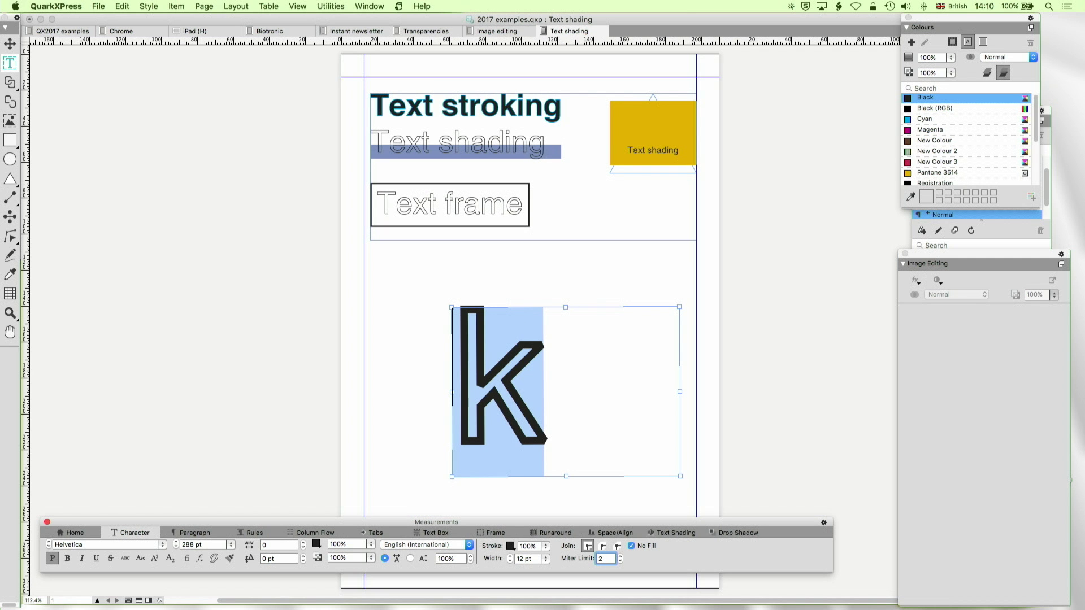
# Raise the k outline's miter limit step by step for longer points.
pyautogui.press('Up')
pyautogui.write('1')
pyautogui.press('Up')
pyautogui.press('Up')
pyautogui.write('1')
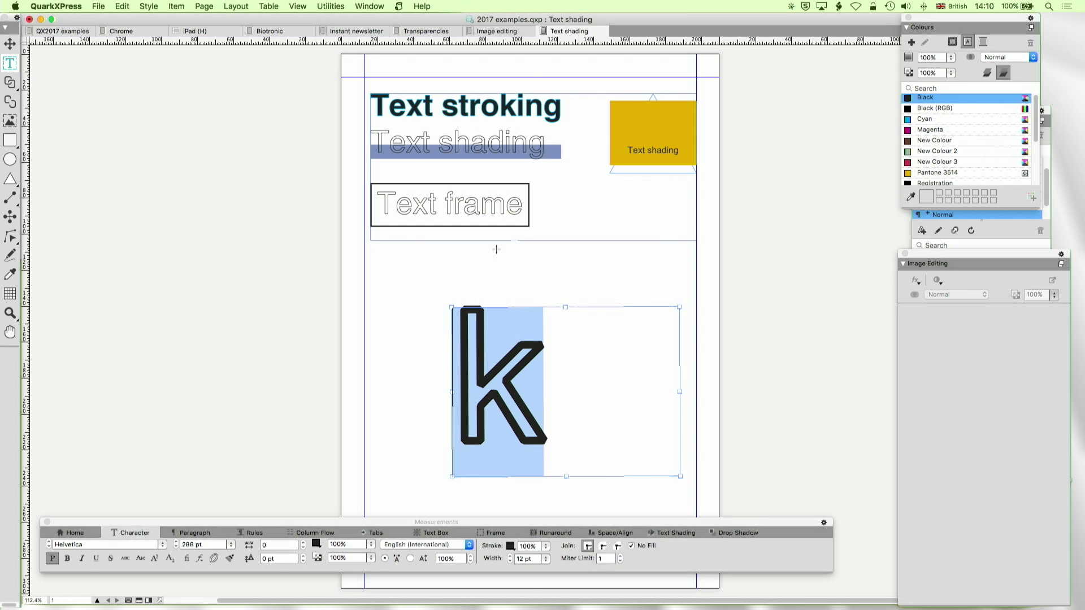
# Draw a text box above the k reading MACHINE, enlarged to 60 pt bold.
pyautogui.moveTo(397, 300)
pyautogui.mouseDown()
pyautogui.moveTo(559, 244)
pyautogui.moveTo(621, 243)
pyautogui.mouseUp()
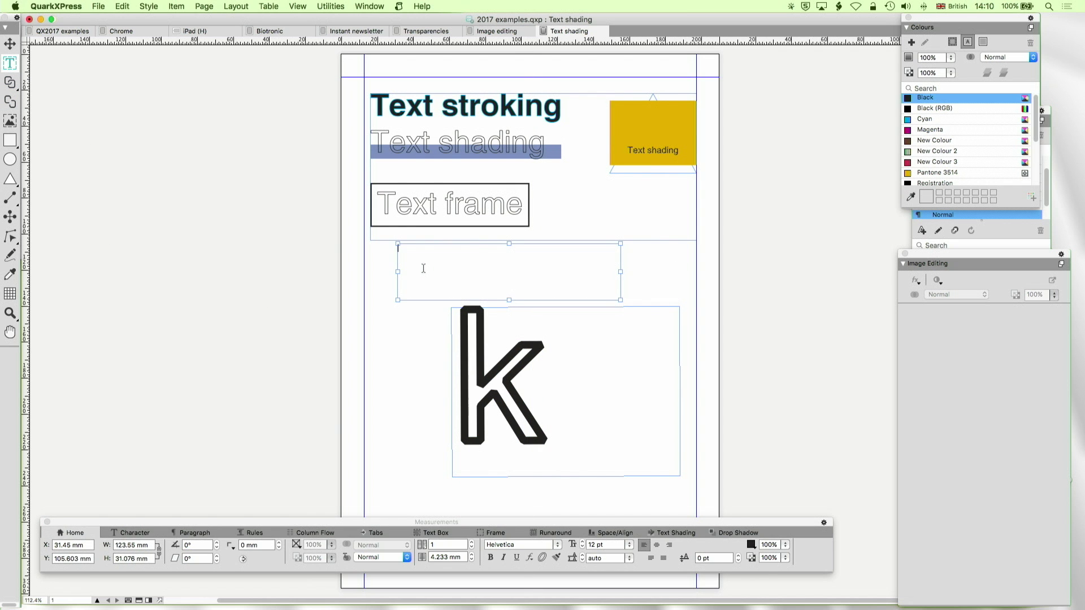
pyautogui.write('MACHINE')
pyautogui.press('super+a')
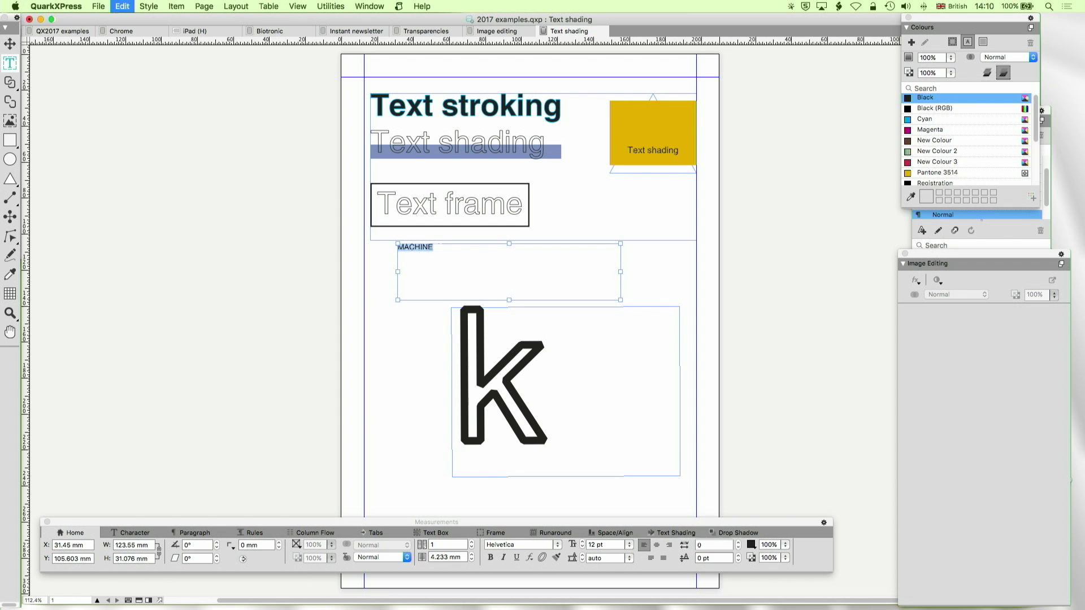
pyautogui.press('super+shift+period')
pyautogui.press('super+shift+period')
pyautogui.press('super+shift+period')
pyautogui.press('super+shift+period')
pyautogui.press('super+shift+period')
pyautogui.press('super+shift+period')
pyautogui.press('super+shift+period')
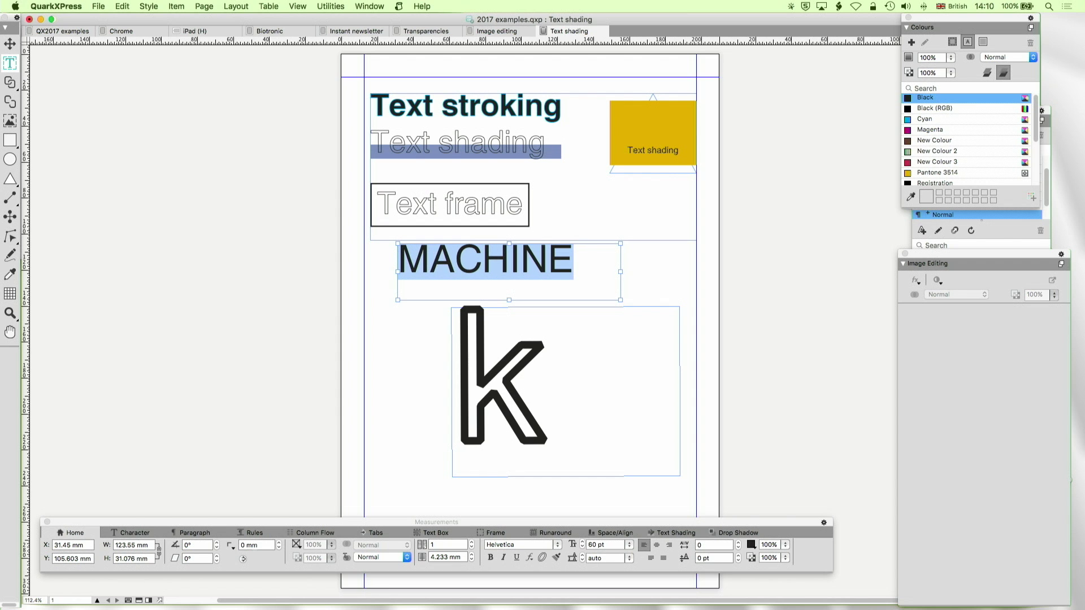
pyautogui.press('super+shift+b')
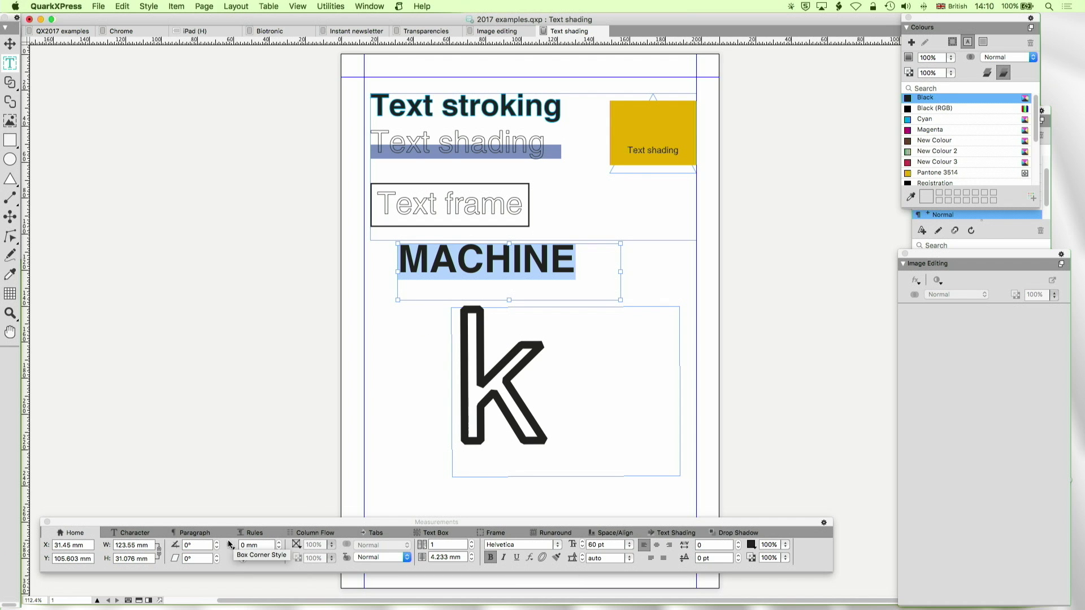
# Give MACHINE a round-joined outline with no fill, trying 6 pt then settling on 4 pt width.
pyautogui.click(127, 531)
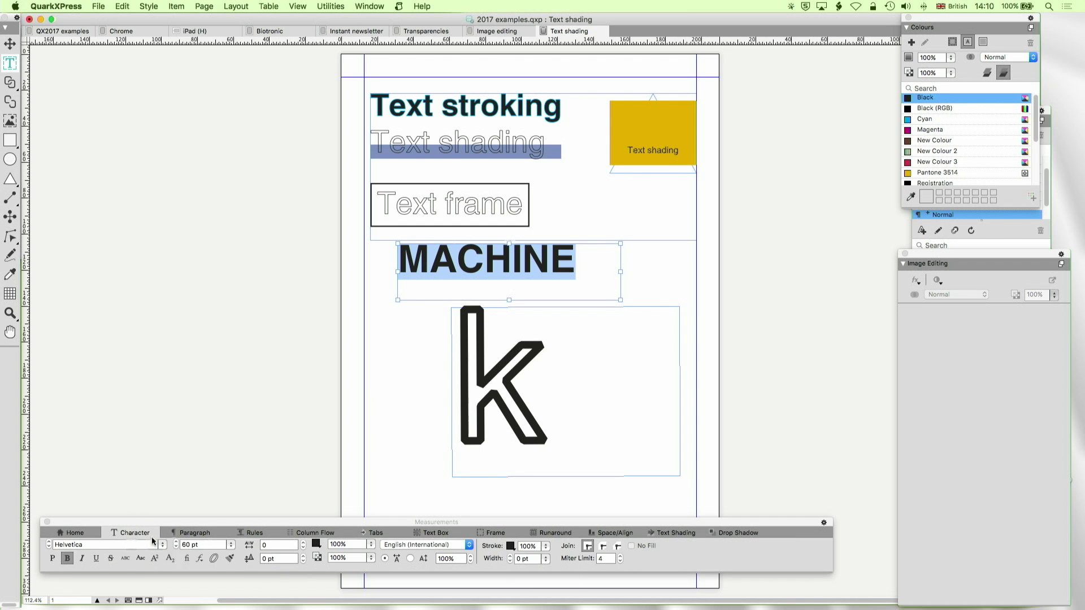
pyautogui.click(617, 547)
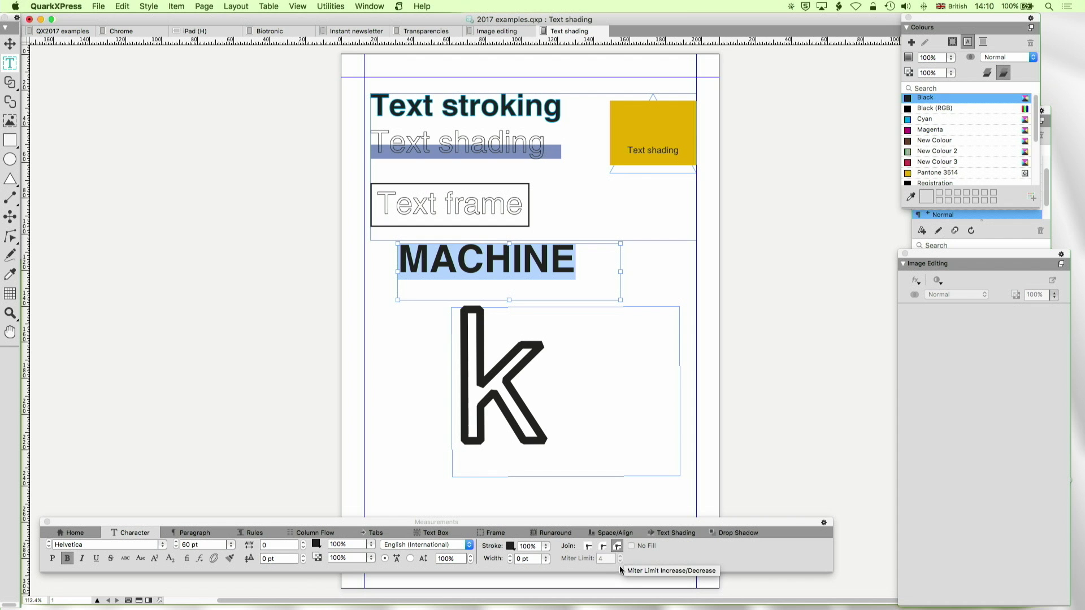
pyautogui.click(510, 557)
pyautogui.click(511, 557)
pyautogui.click(510, 557)
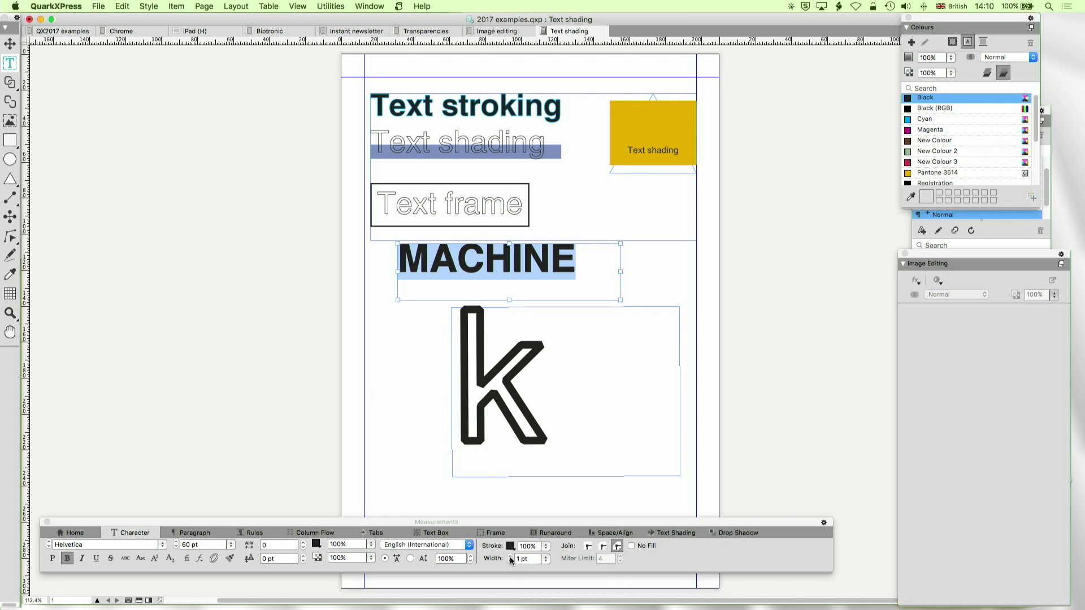
pyautogui.click(634, 547)
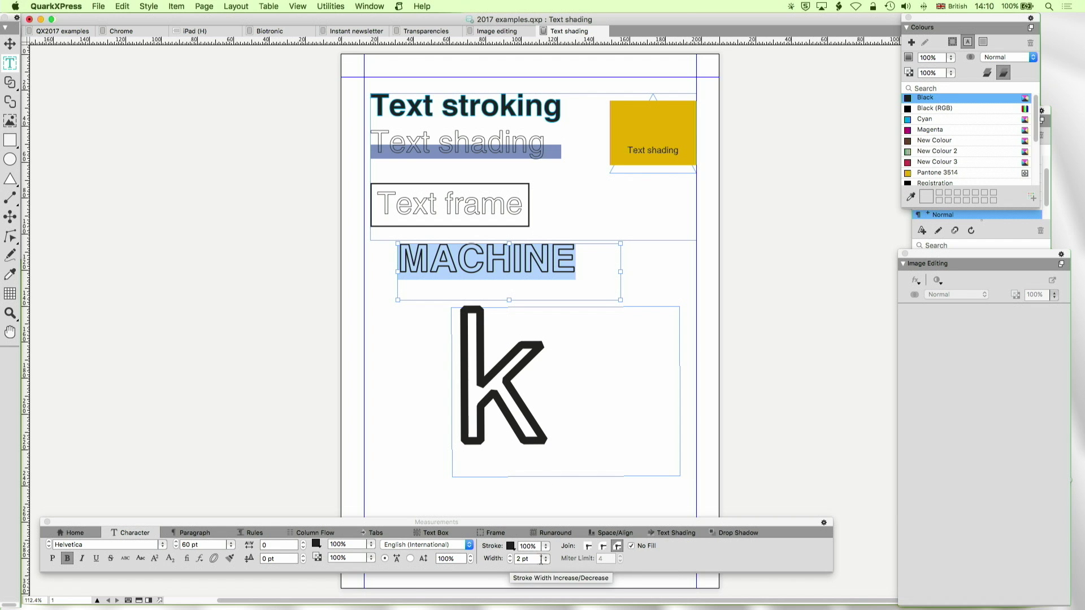
pyautogui.doubleClick(518, 559)
pyautogui.write('6')
pyautogui.press('Return')
pyautogui.write('4')
pyautogui.press('Return')
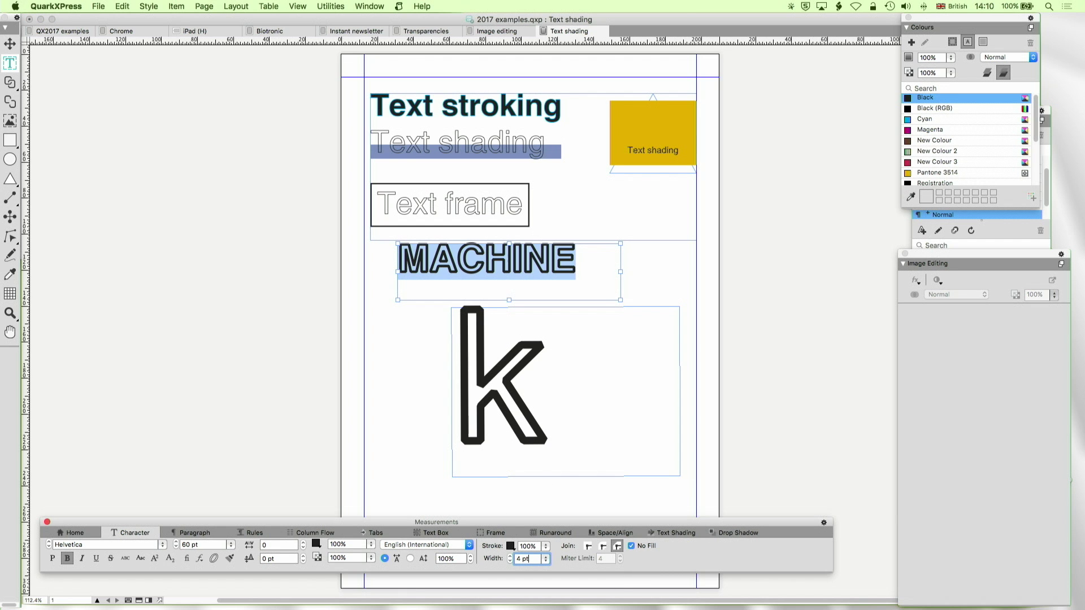
# Zoom in close on MACHINE and select all its text.
pyautogui.click(10, 313)
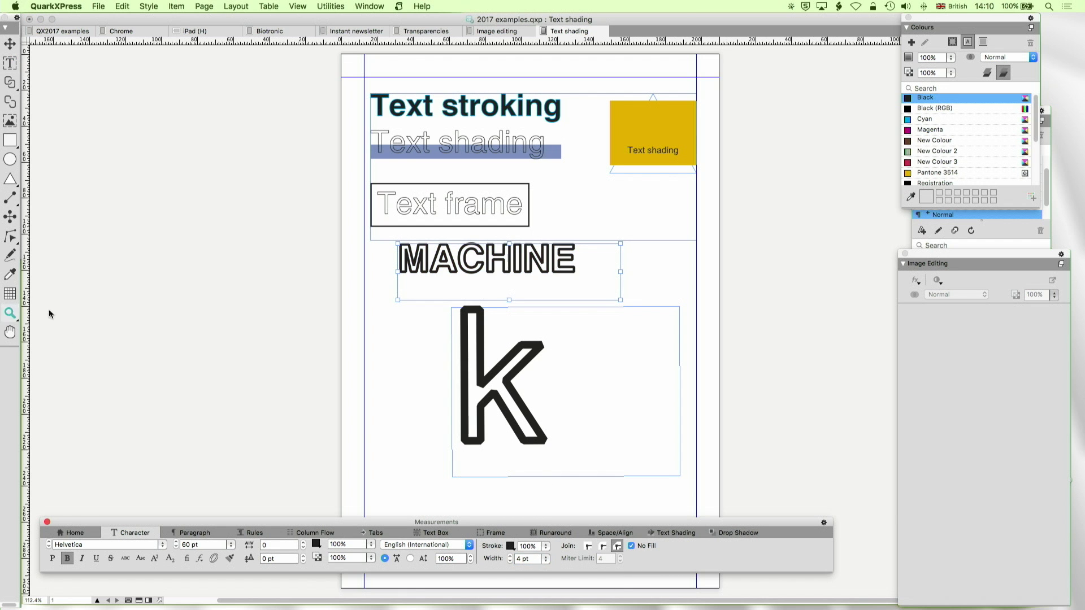
pyautogui.moveTo(391, 233); pyautogui.dragTo(631, 296)
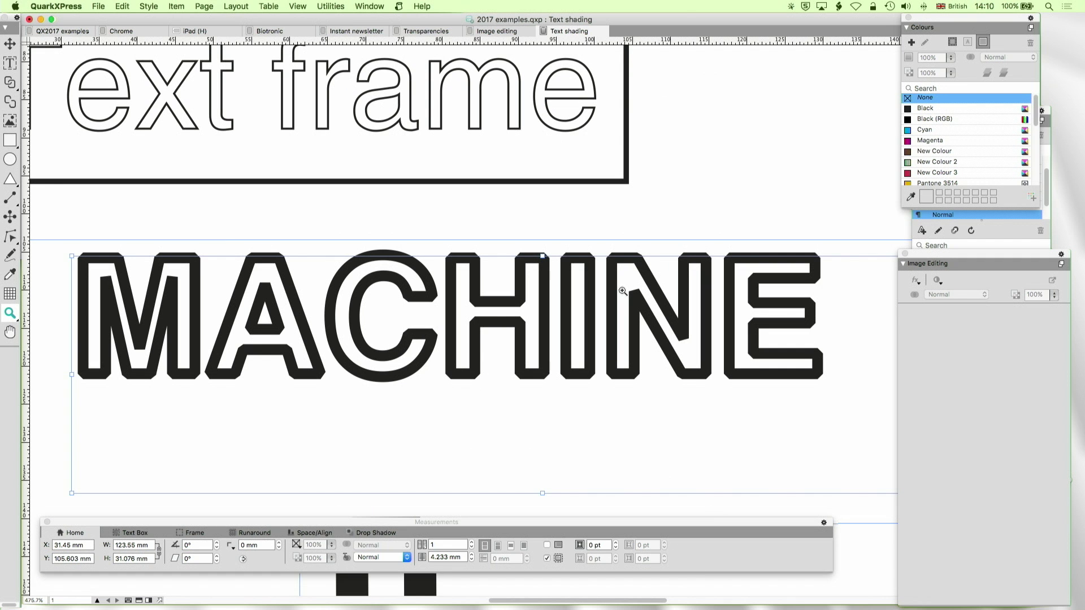
pyautogui.press('t')
pyautogui.press('super+a')
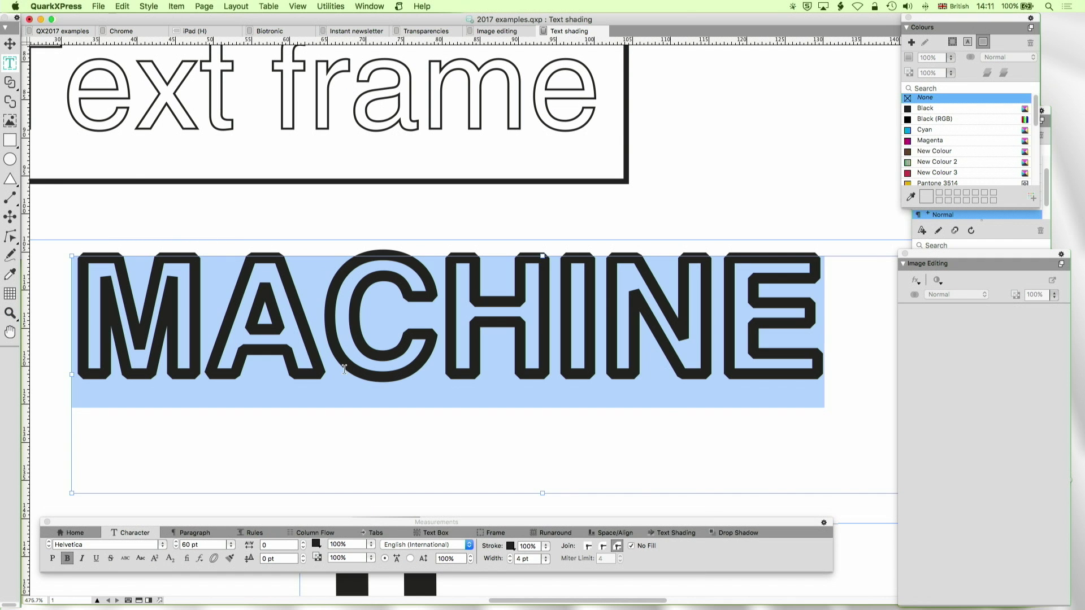
# Deselect MACHINE and pick Black in the Colours palette list.
pyautogui.click(344, 369)
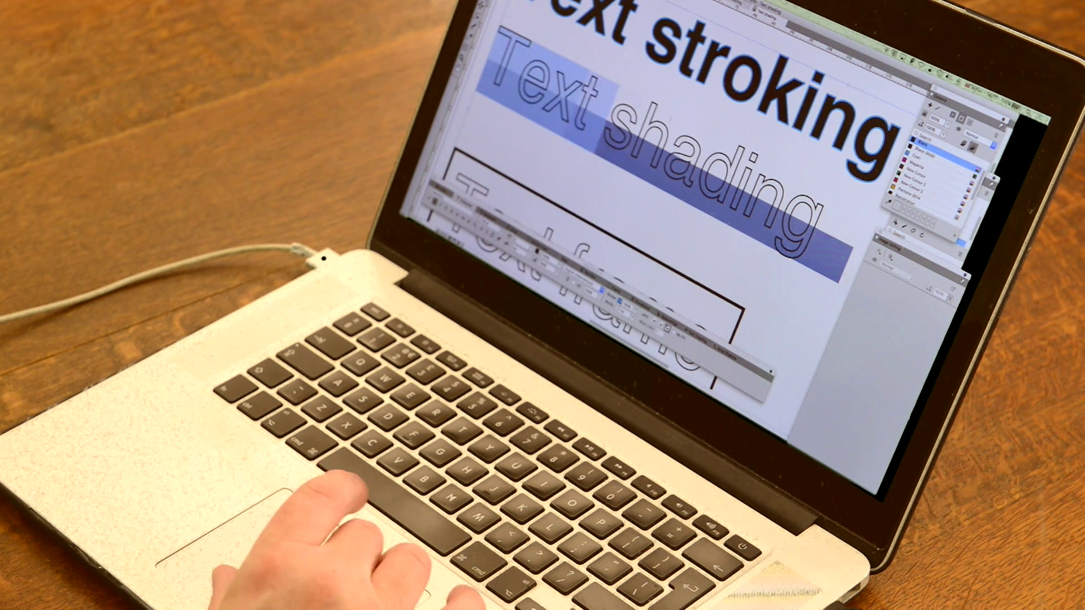
pyautogui.click(846, 194)
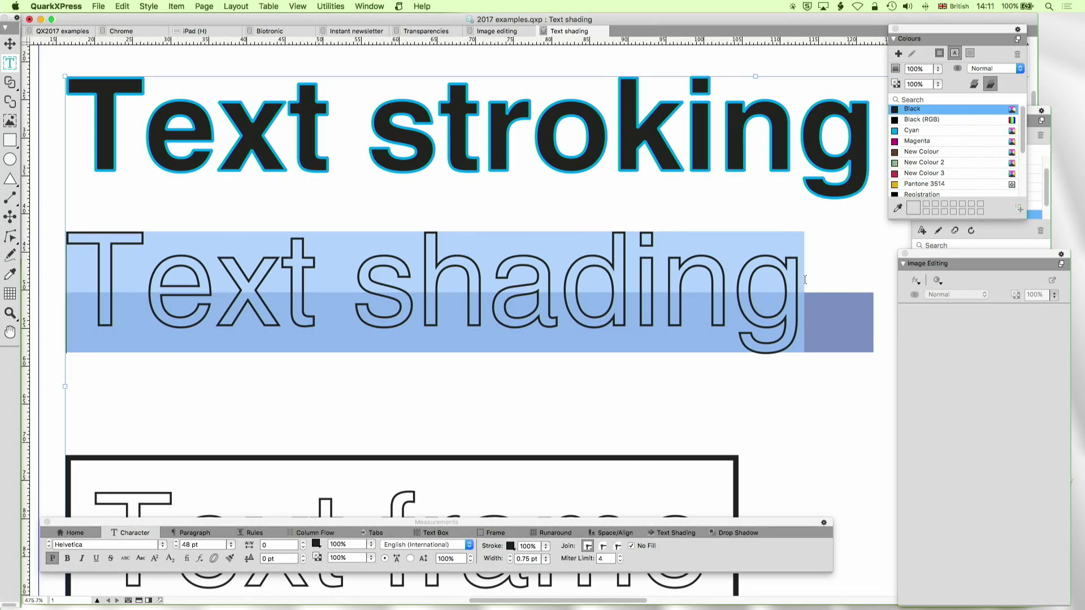
# Select the Text shading line and switch its shading from Paragraph to Text.
pyautogui.click(856, 299)
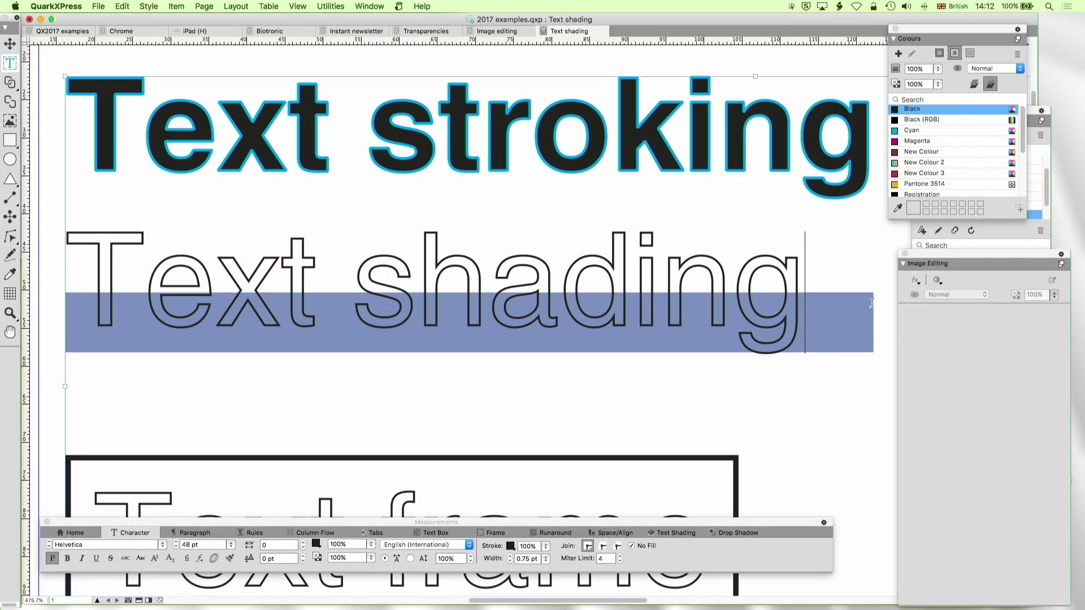
pyautogui.hotkey('shift', 'Left')
pyautogui.keyDown('shift'); pyautogui.click(630, 292); pyautogui.keyUp('shift')
pyautogui.moveTo(66, 296); pyautogui.dragTo(819, 288)
pyautogui.press('Left')
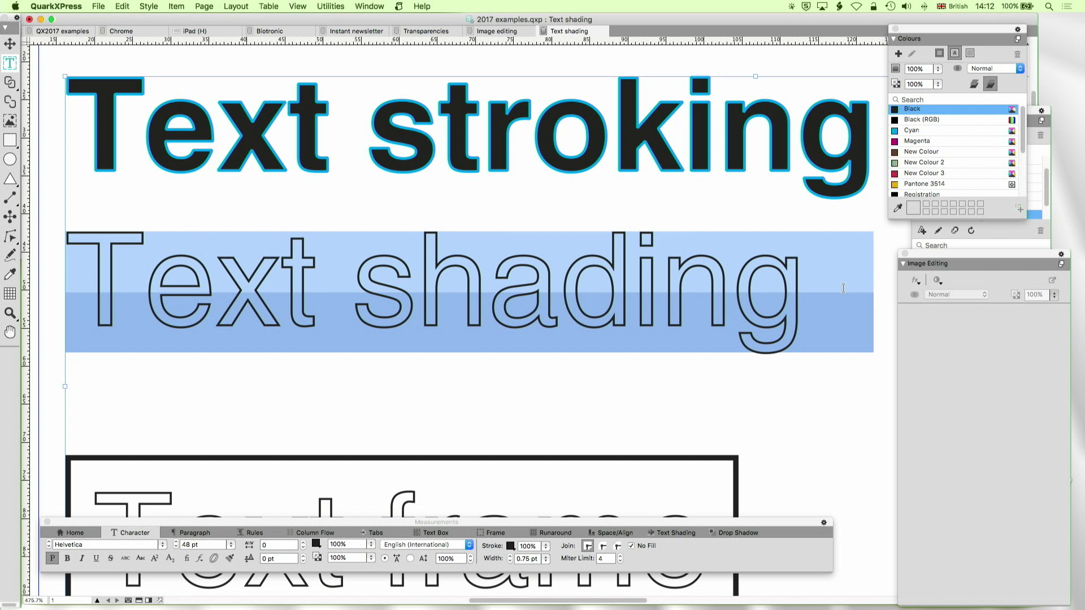
pyautogui.click(651, 533)
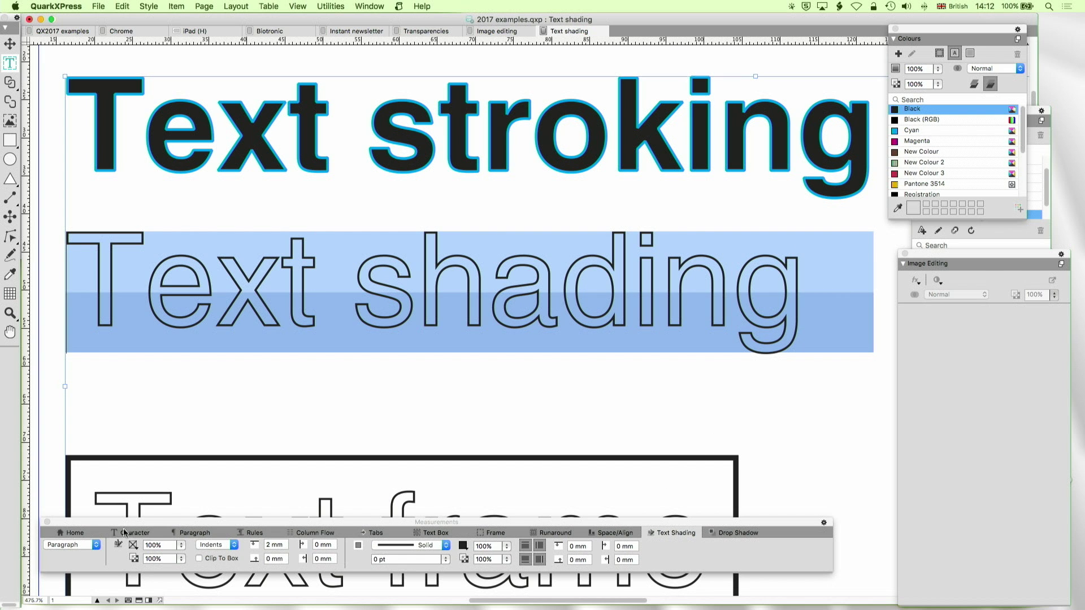
pyautogui.click(83, 544)
pyautogui.click(75, 554)
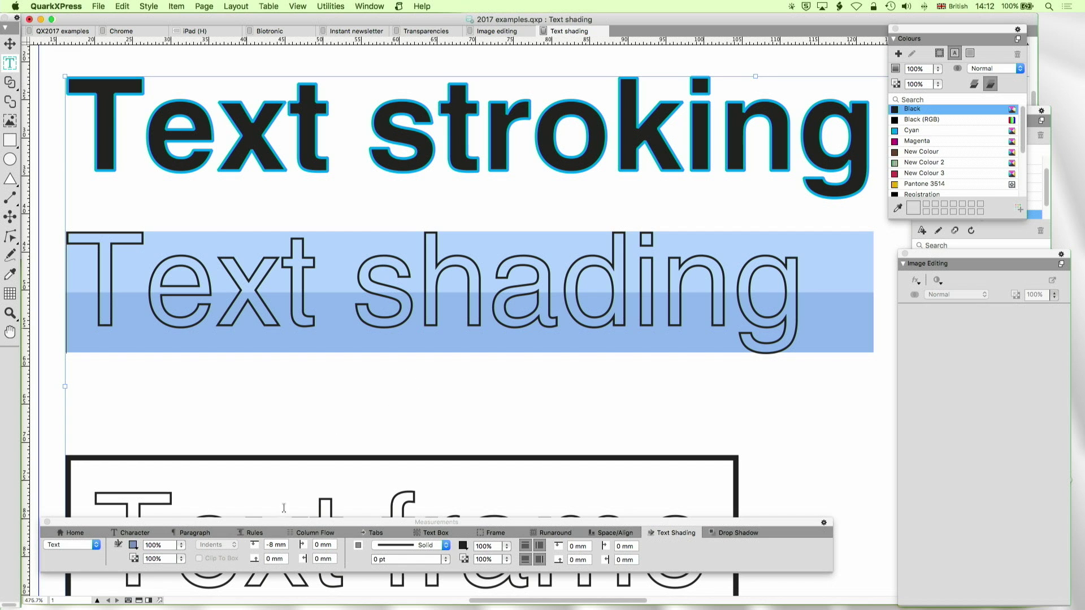
# Change the text shading offset from -8 mm to 0 mm.
pyautogui.click(284, 544)
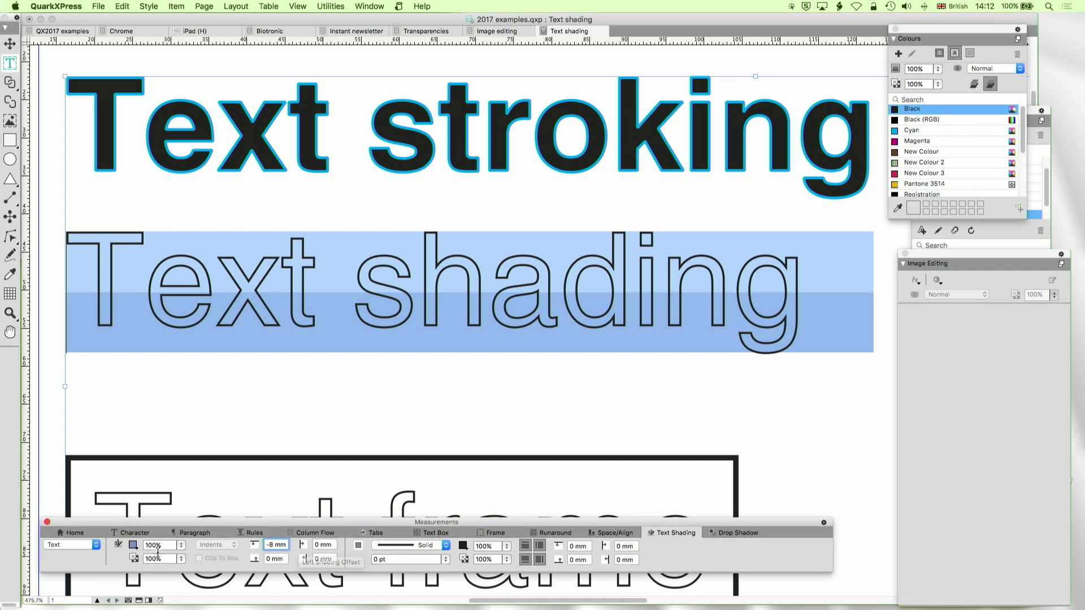
pyautogui.click(133, 546)
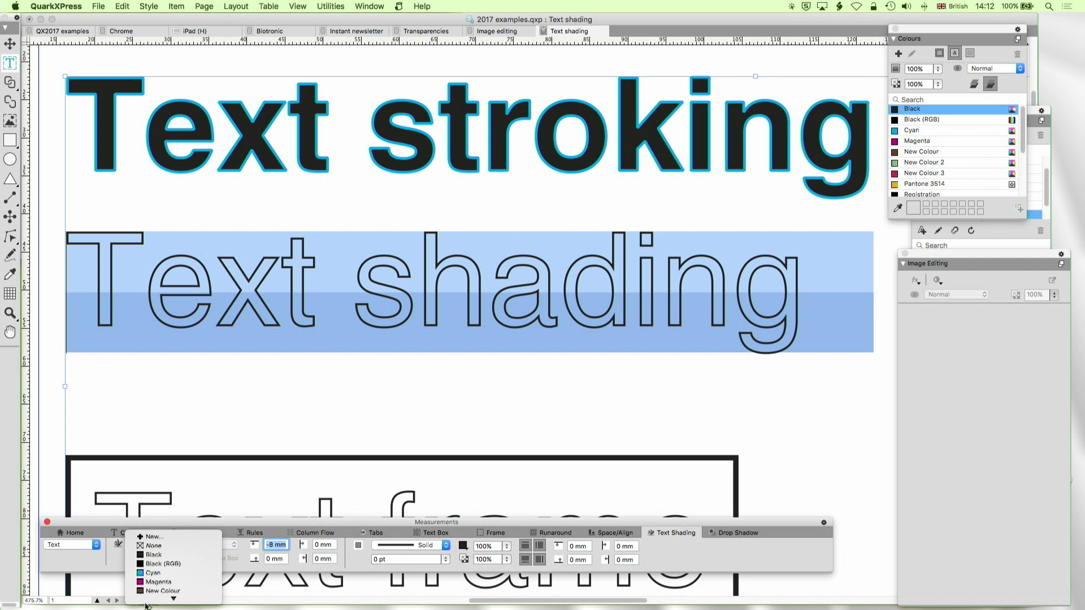
pyautogui.click(98, 600)
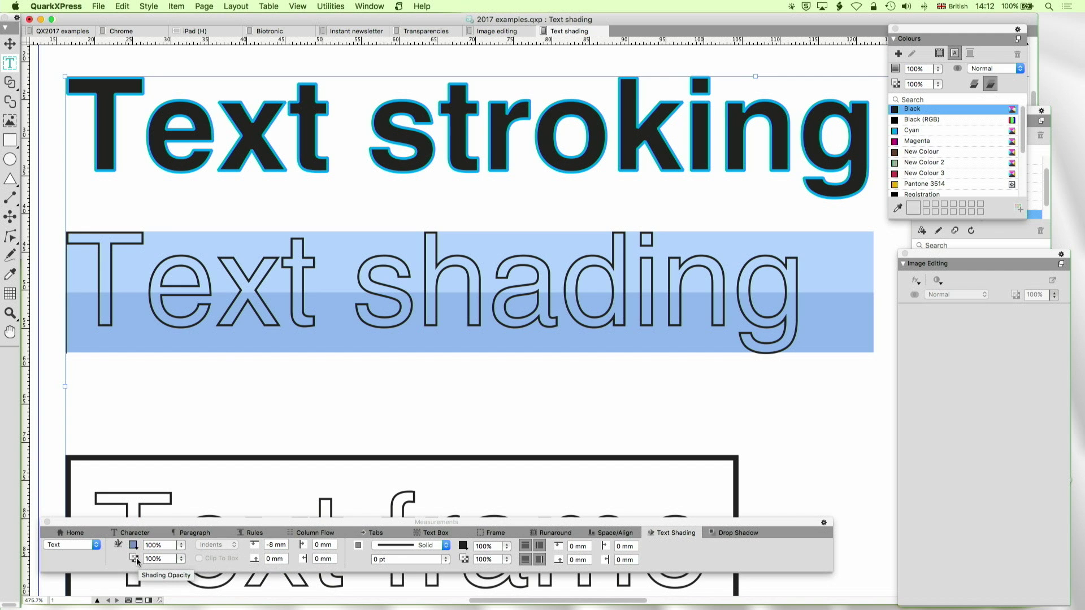
pyautogui.click(288, 544)
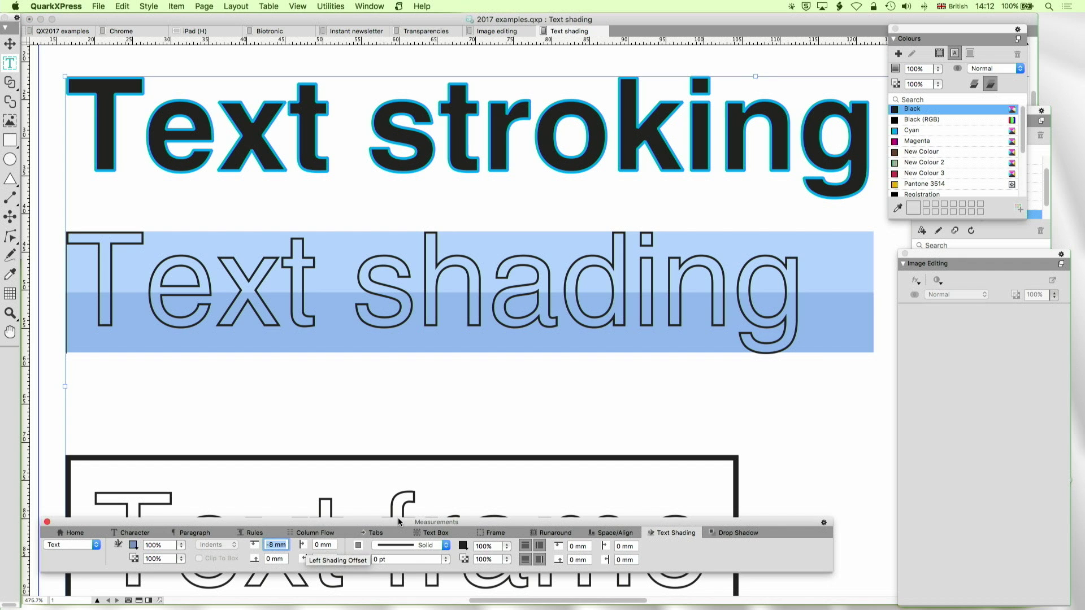
pyautogui.write('0')
pyautogui.press('Return')
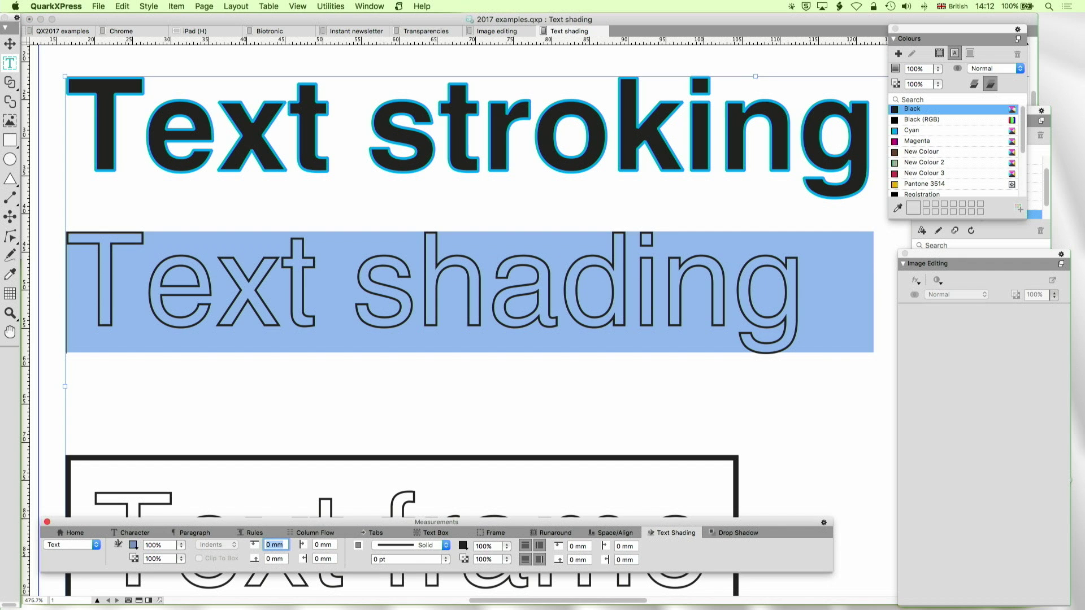
# Select the Text shading line and step its text shading offset to -11 mm.
pyautogui.click(503, 349)
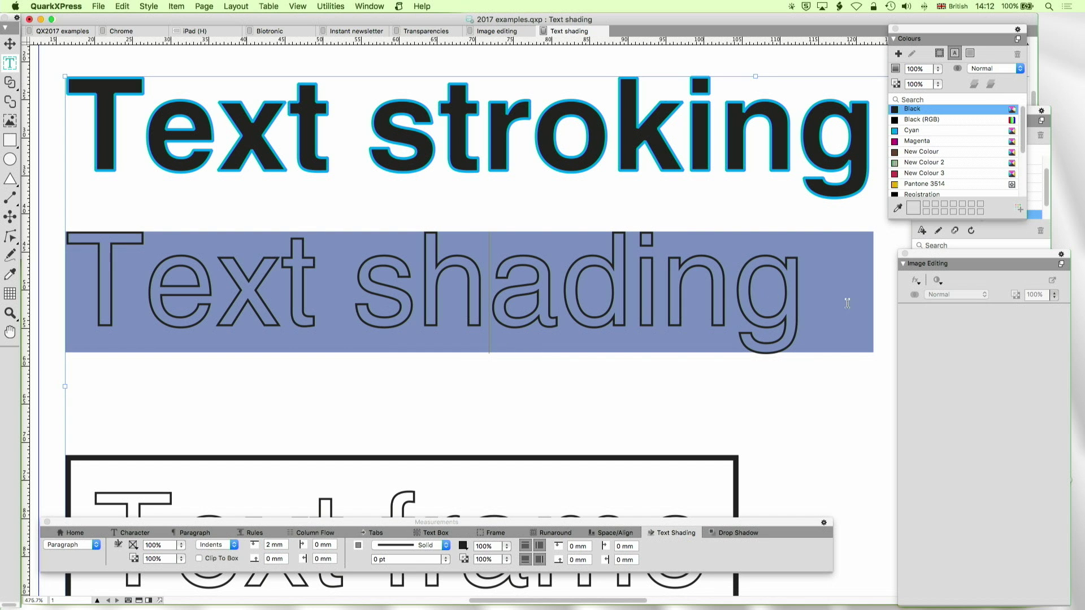
pyautogui.moveTo(876, 304); pyautogui.dragTo(65, 300)
pyautogui.click(286, 545)
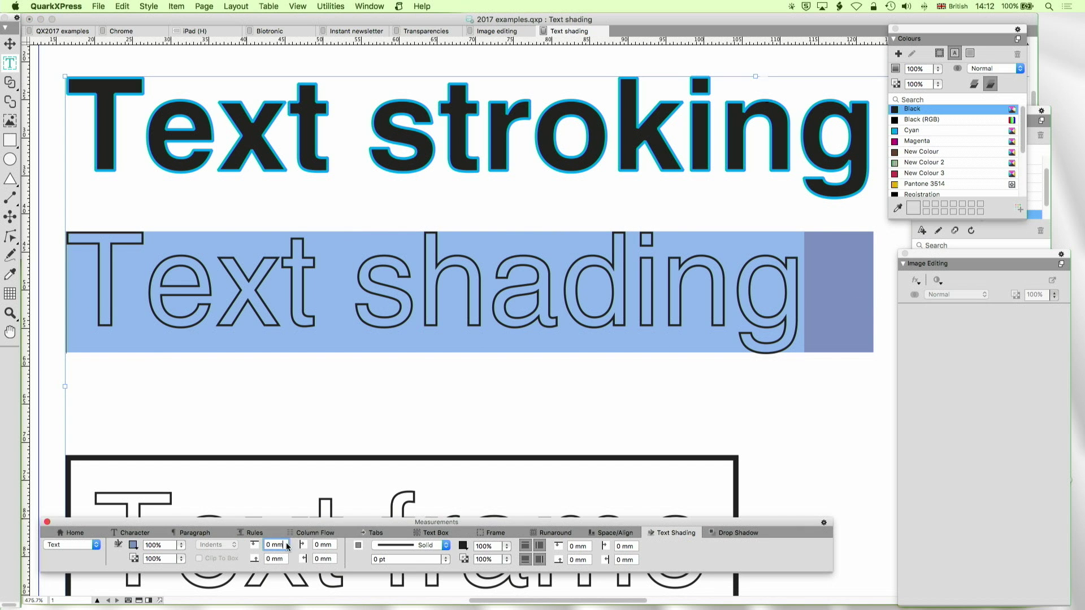
pyautogui.press('Down')
pyautogui.press('Down')
pyautogui.press('Down')
pyautogui.press('Down')
pyautogui.press('Down')
pyautogui.press('Down')
pyautogui.press('Down')
pyautogui.press('Down')
pyautogui.press('Down')
pyautogui.press('Down')
pyautogui.press('Down')
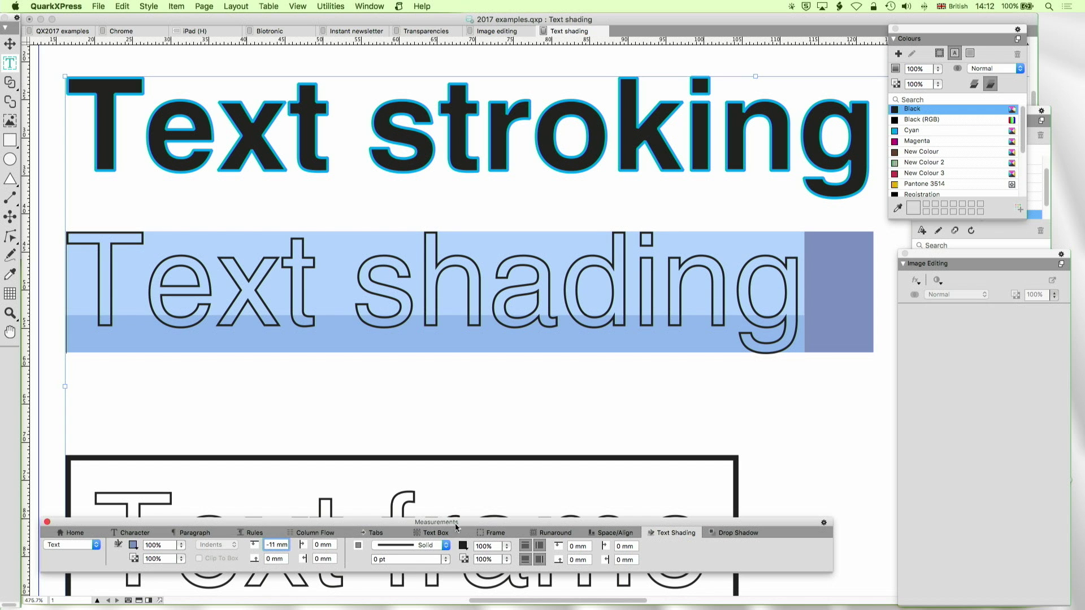
pyautogui.click(582, 431)
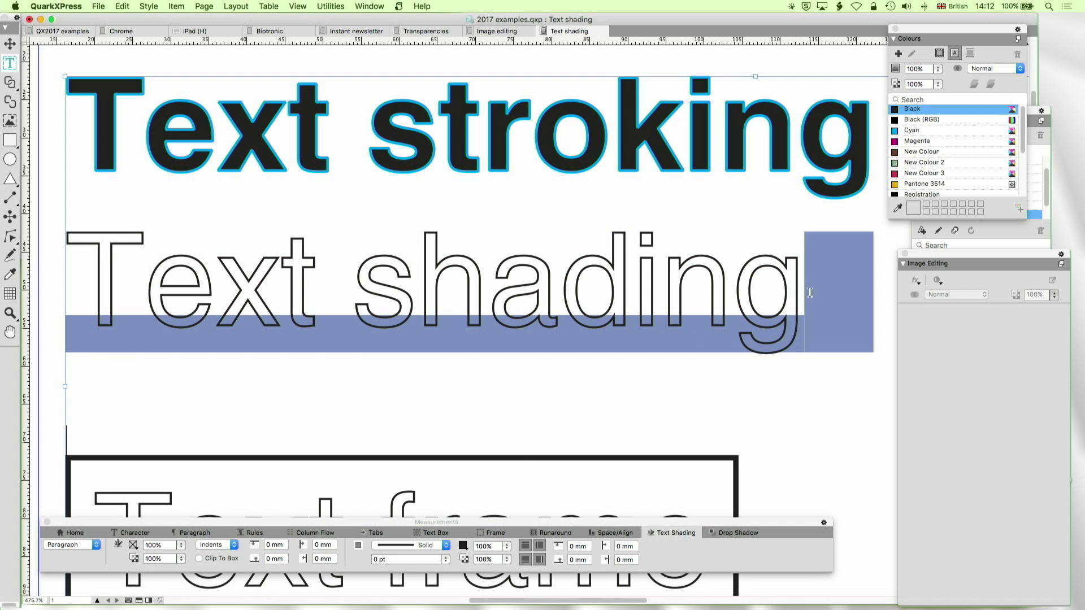
# Set the paragraph shading offset to 2 mm.
pyautogui.moveTo(879, 292); pyautogui.dragTo(661, 292)
pyautogui.moveTo(110, 258)
pyautogui.mouseDown()
pyautogui.moveTo(51, 265)
pyautogui.moveTo(850, 264)
pyautogui.mouseUp()
pyautogui.click(134, 282)
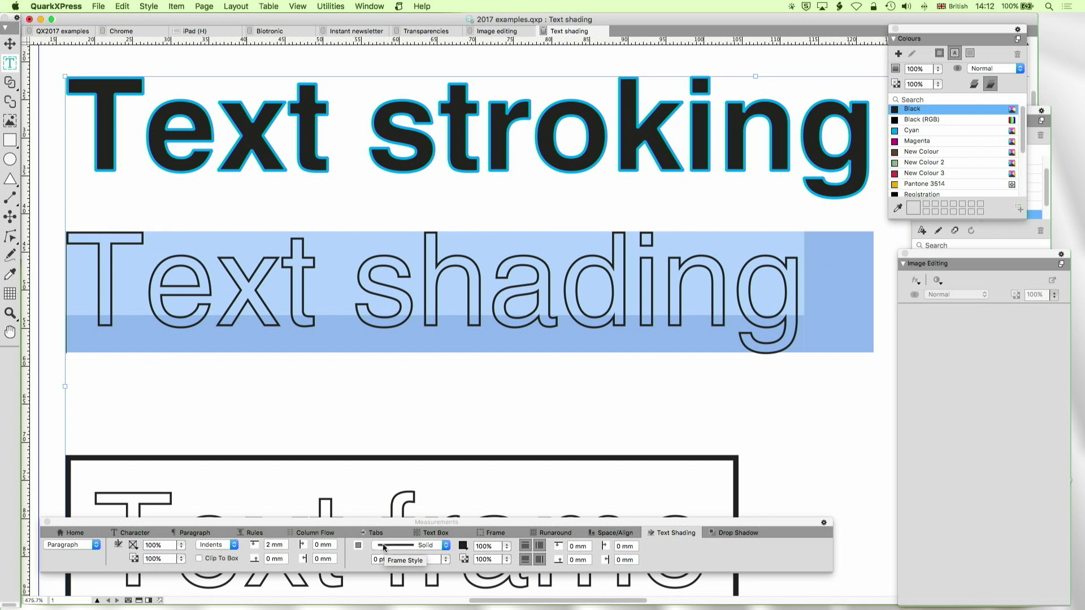
pyautogui.click(285, 545)
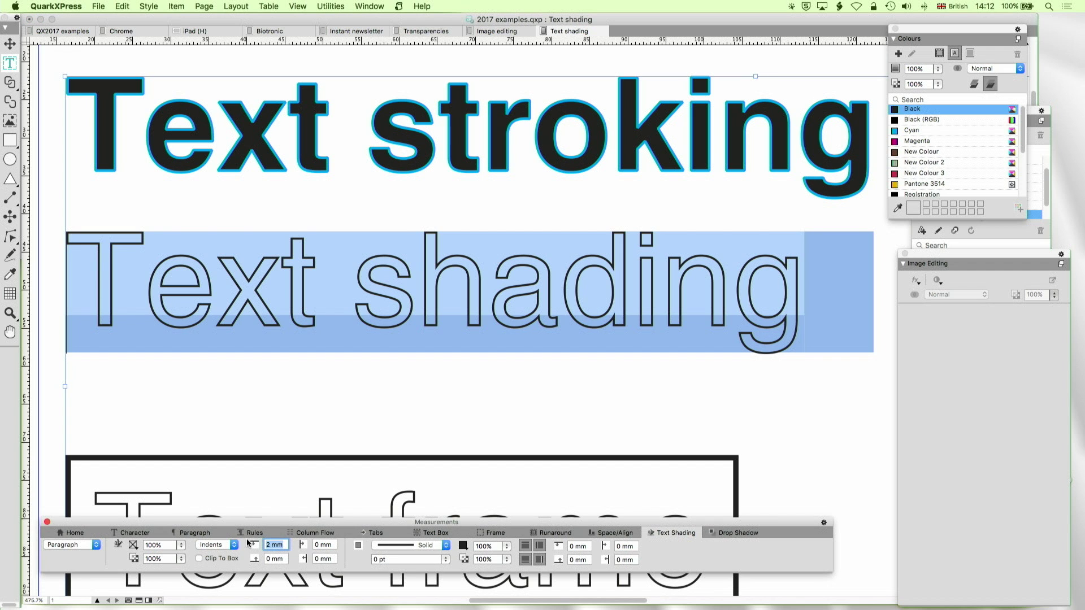
pyautogui.write('2')
pyautogui.press('Return')
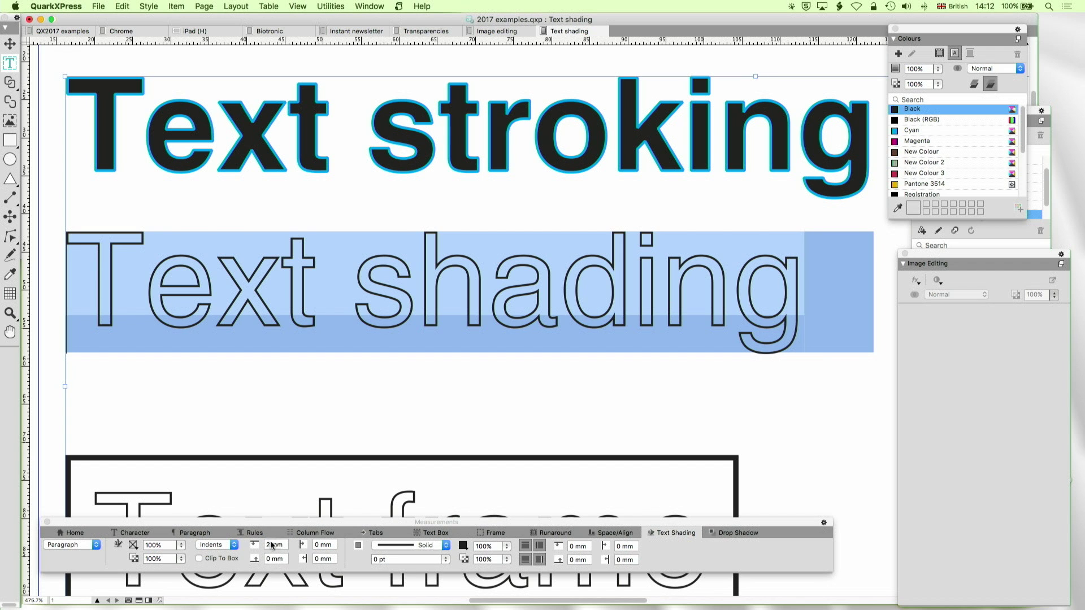
# Replace the -11 mm text shading offset with 2 mm and reselect the line to check it.
pyautogui.click(549, 350)
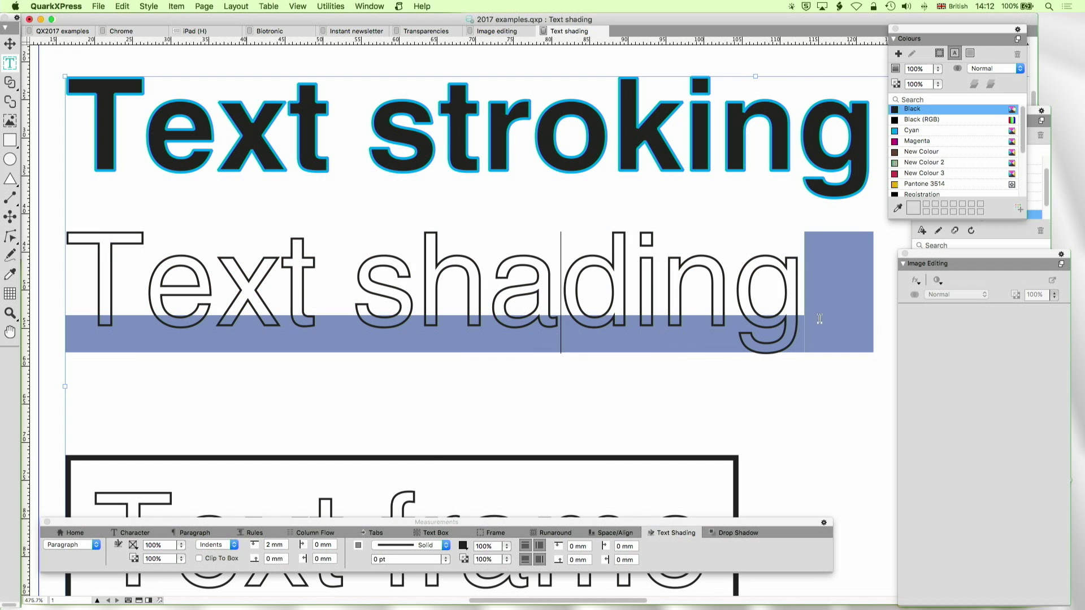
pyautogui.moveTo(889, 321); pyautogui.dragTo(103, 333)
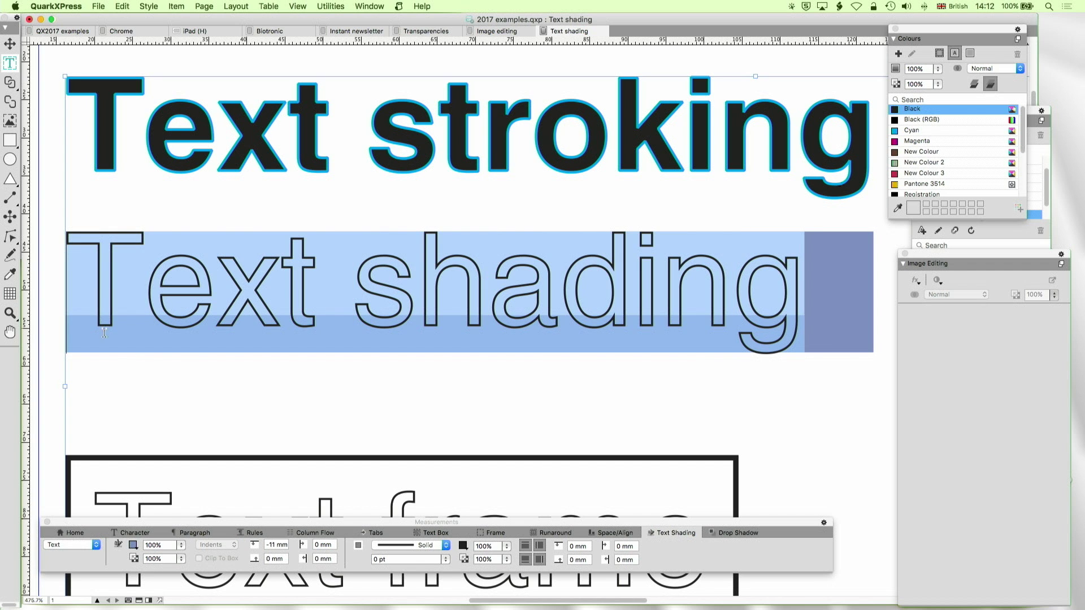
pyautogui.click(270, 545)
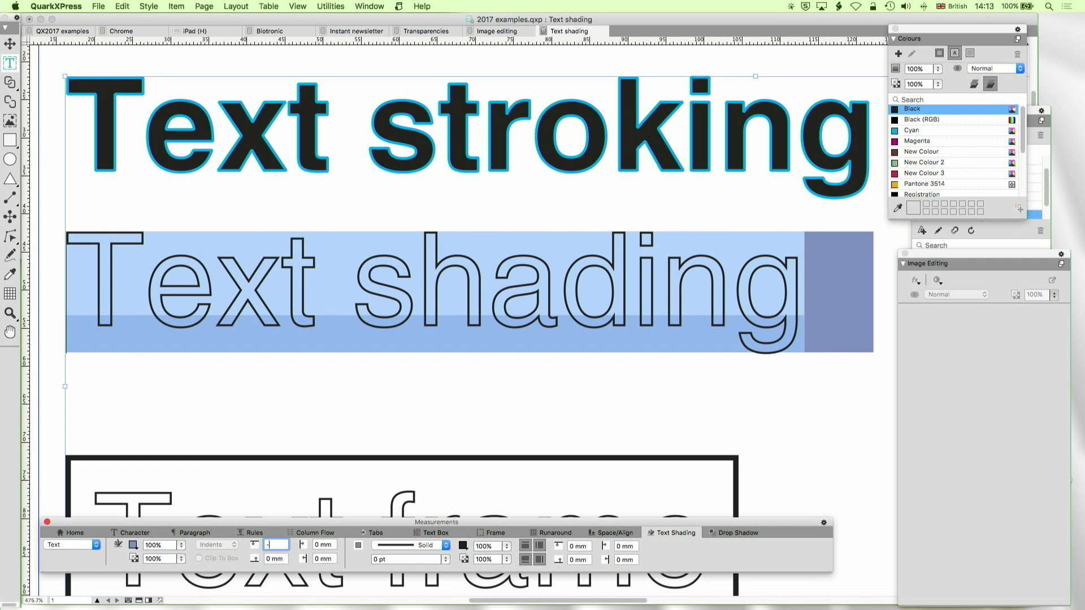
pyautogui.write('-5688')
pyautogui.press('Return')
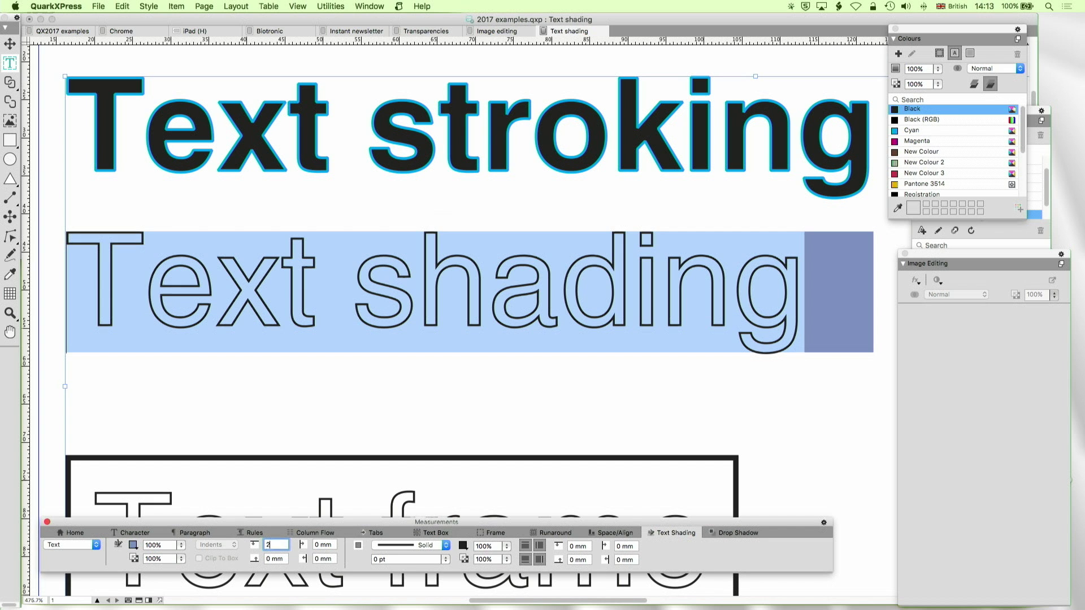
pyautogui.write('2')
pyautogui.press('Return')
pyautogui.click(568, 306)
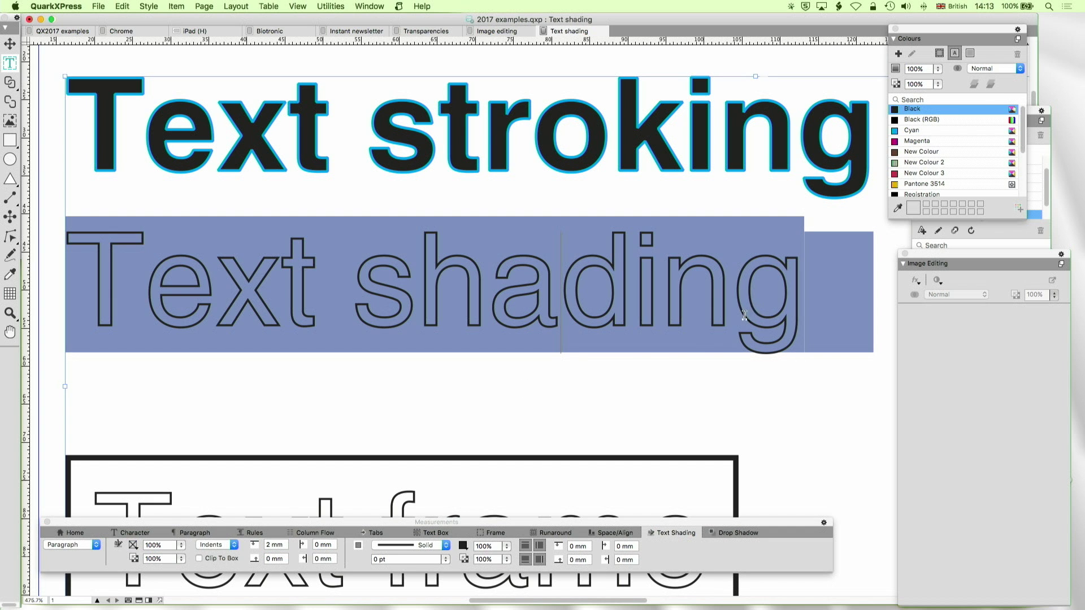
pyautogui.hscroll(-1, 700, 327)
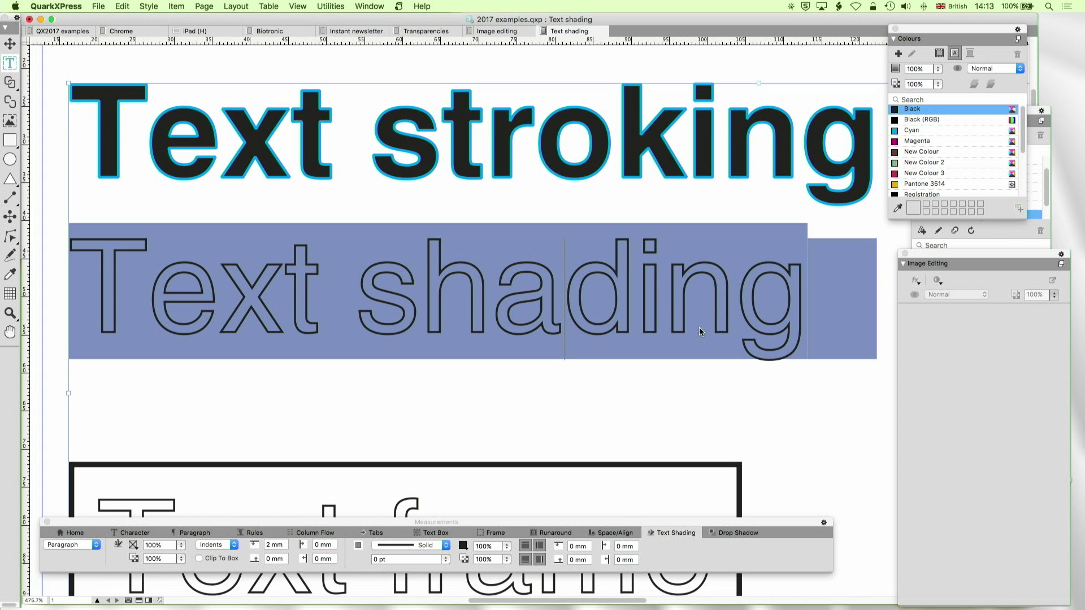
pyautogui.moveTo(887, 310)
pyautogui.mouseDown()
pyautogui.moveTo(565, 283)
pyautogui.moveTo(102, 297)
pyautogui.mouseUp()
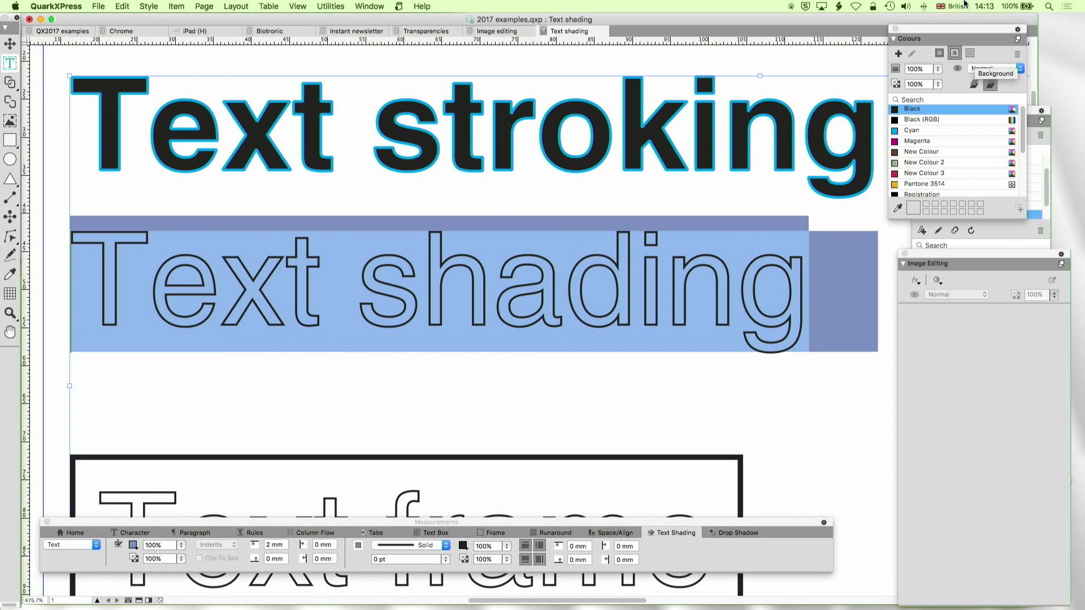
# Apply the Normal character style to the Text shading line, enlarge it, then select 'Text' in the heading.
pyautogui.moveTo(945, 36)
pyautogui.mouseDown()
pyautogui.moveTo(882, 45)
pyautogui.moveTo(948, 42)
pyautogui.moveTo(948, 27)
pyautogui.mouseUp()
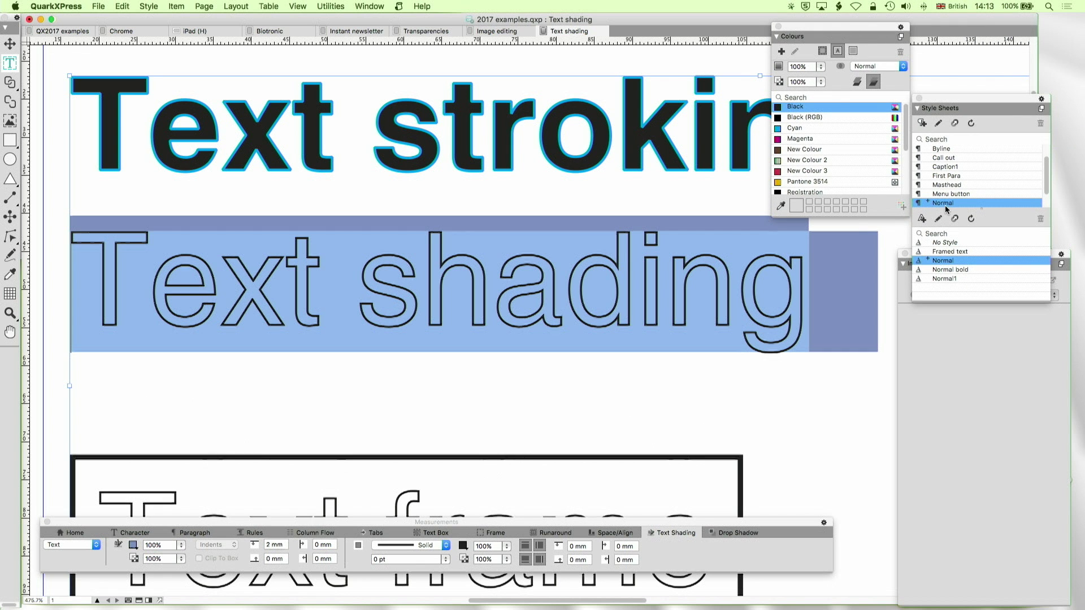
pyautogui.click(945, 205)
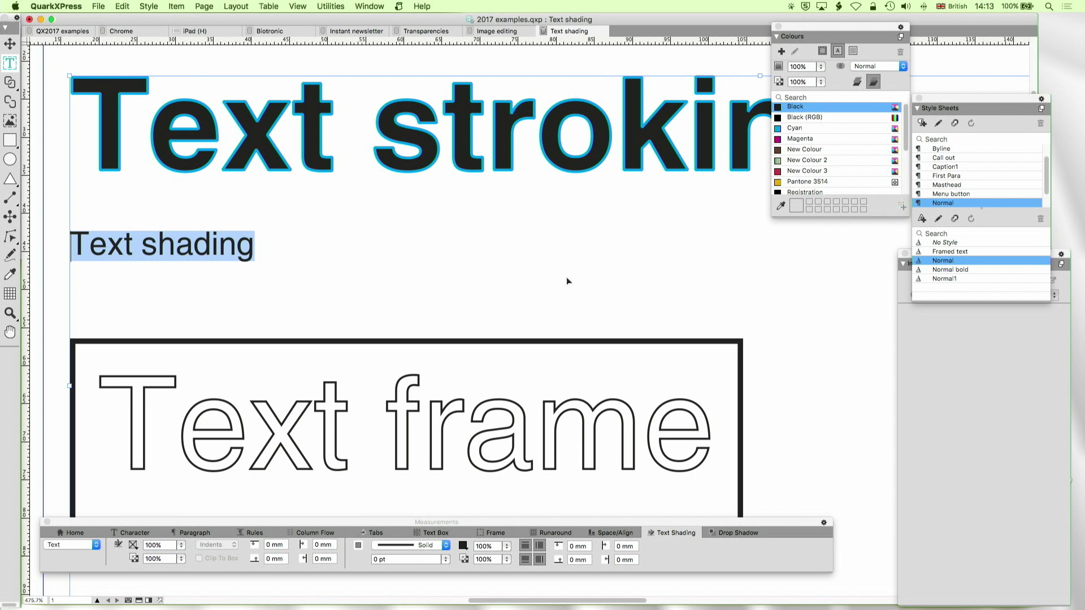
pyautogui.press('super+shift+period')
pyautogui.press('super+shift+period')
pyautogui.press('super+shift+period')
pyautogui.press('super+shift+period')
pyautogui.press('super+shift+period')
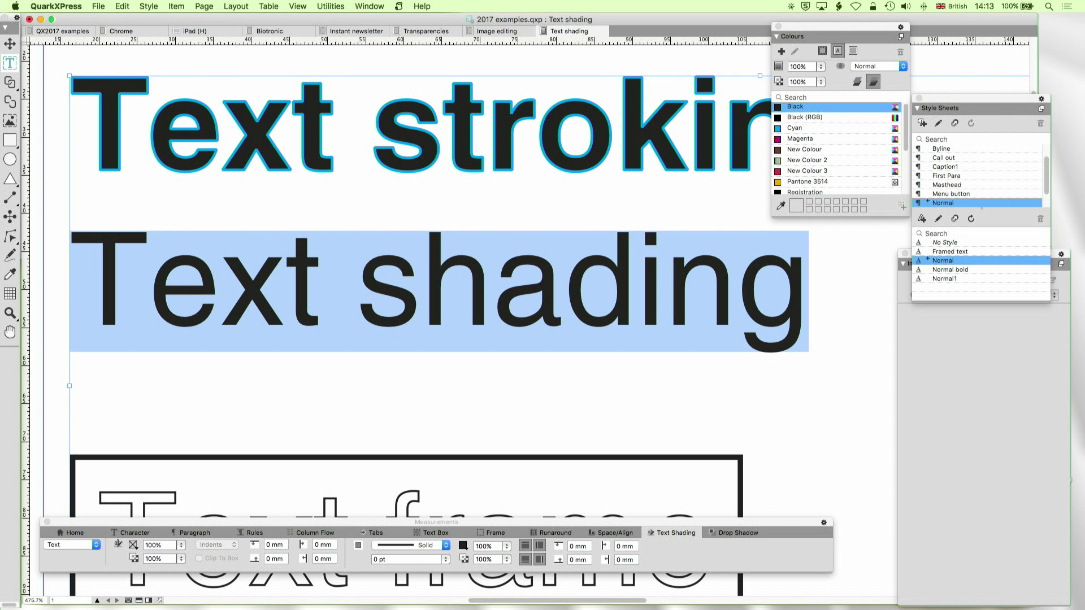
pyautogui.click(796, 290)
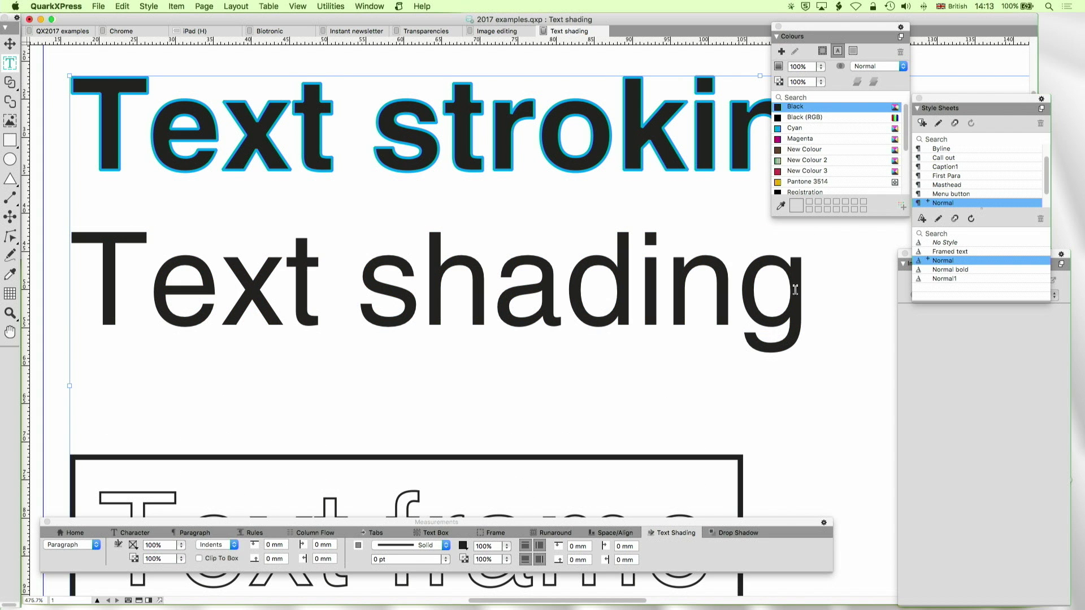
pyautogui.scroll(2, 799, 302)
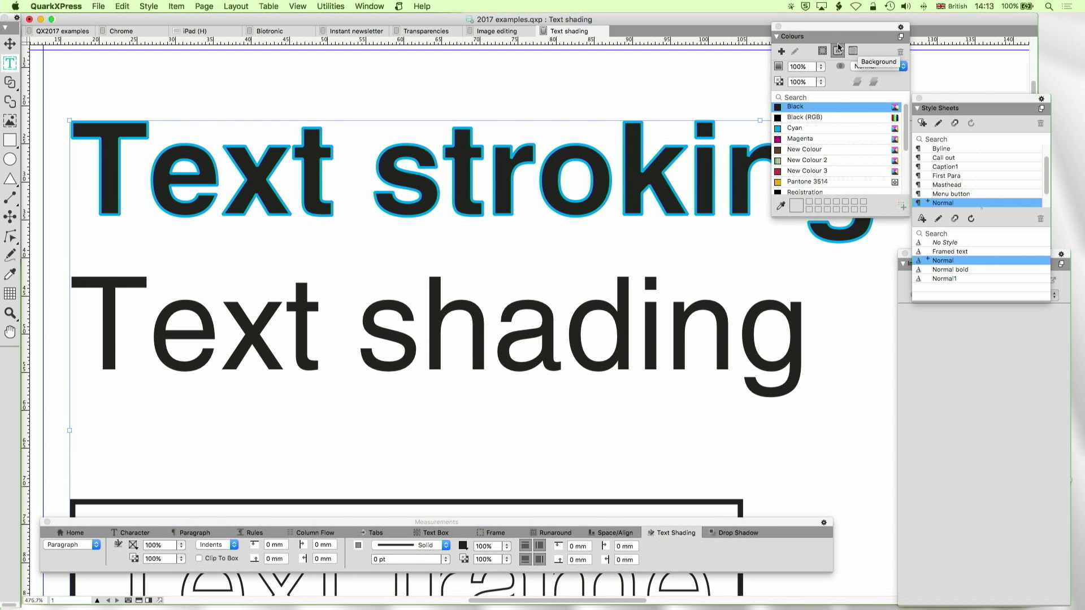
pyautogui.moveTo(826, 34); pyautogui.dragTo(845, 69)
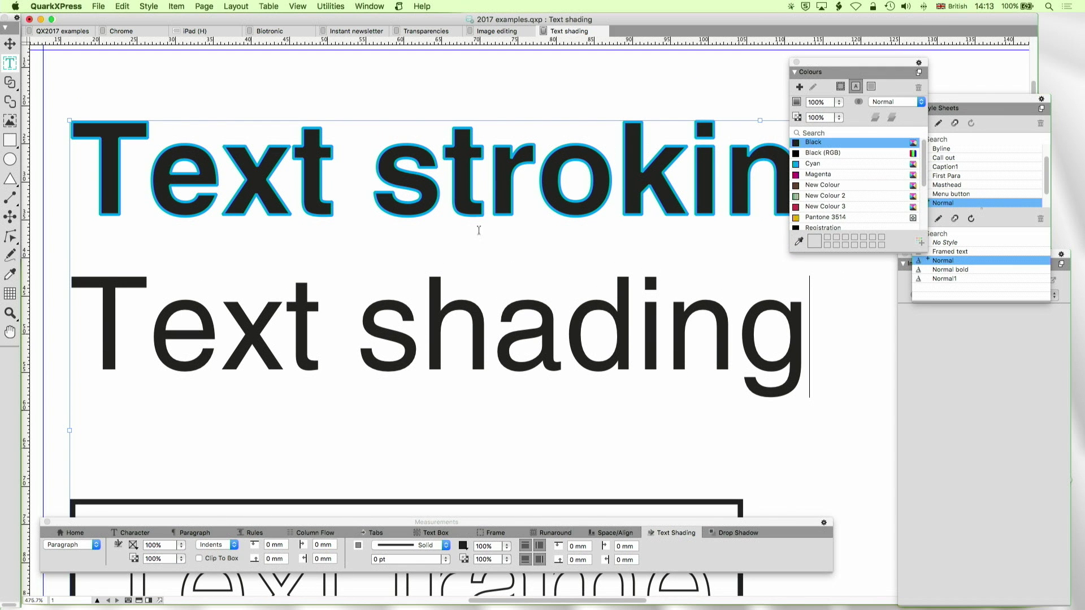
pyautogui.moveTo(336, 181); pyautogui.dragTo(70, 164)
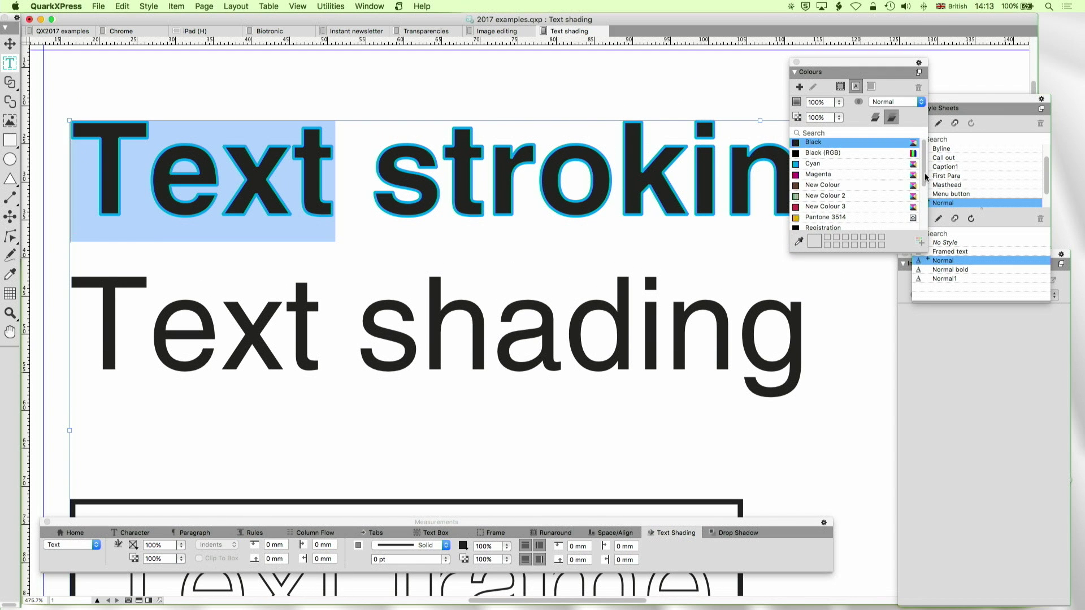
# Open the Normal character style for editing, cancel without changes, and deselect the heading word.
pyautogui.click(938, 218)
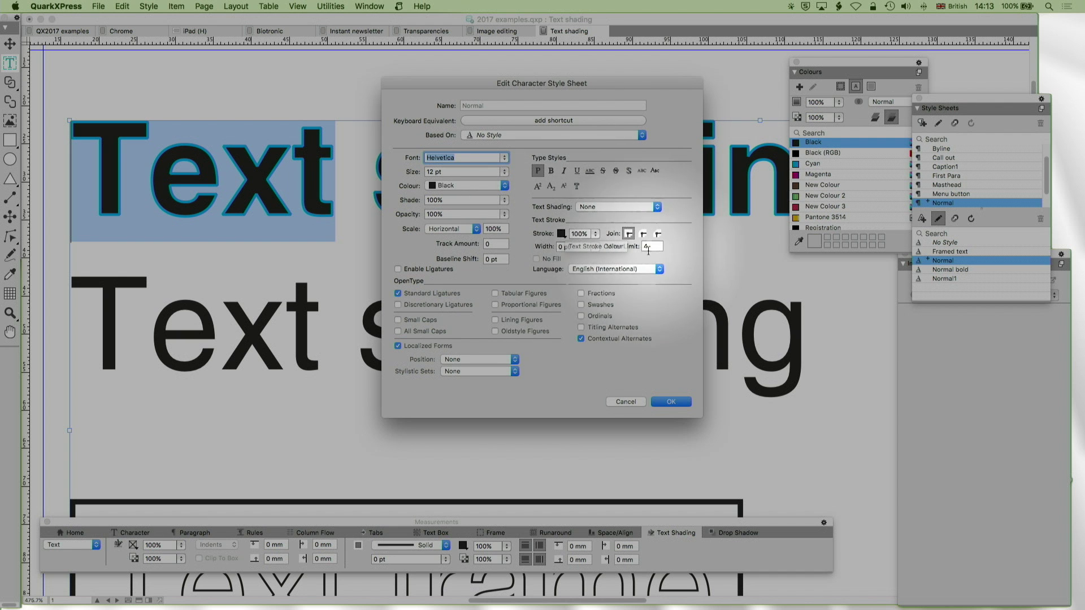
pyautogui.click(626, 402)
pyautogui.click(429, 195)
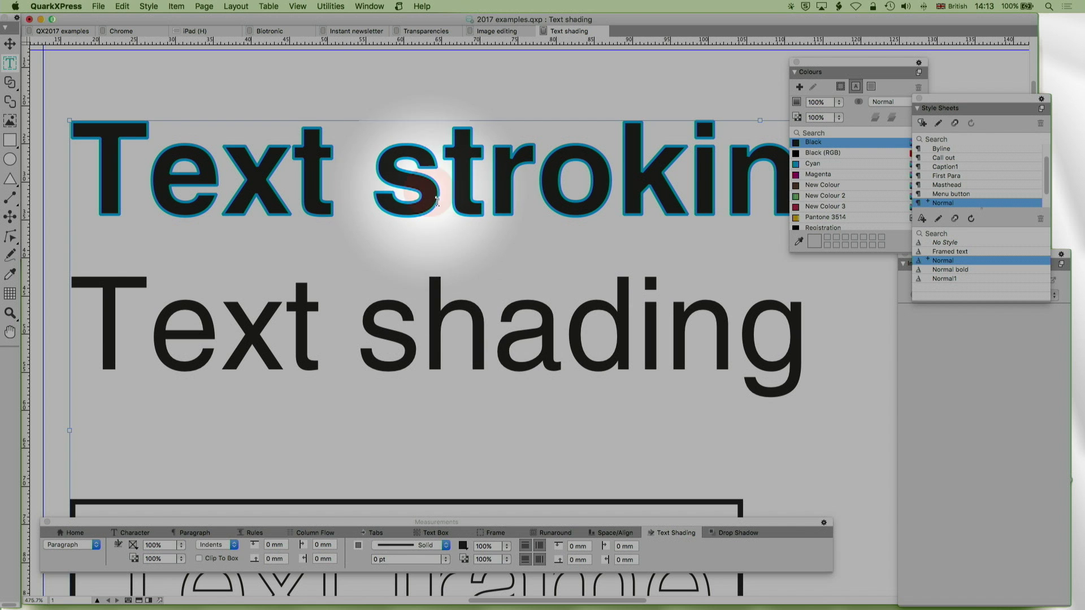
pyautogui.scroll(-3, 445, 365)
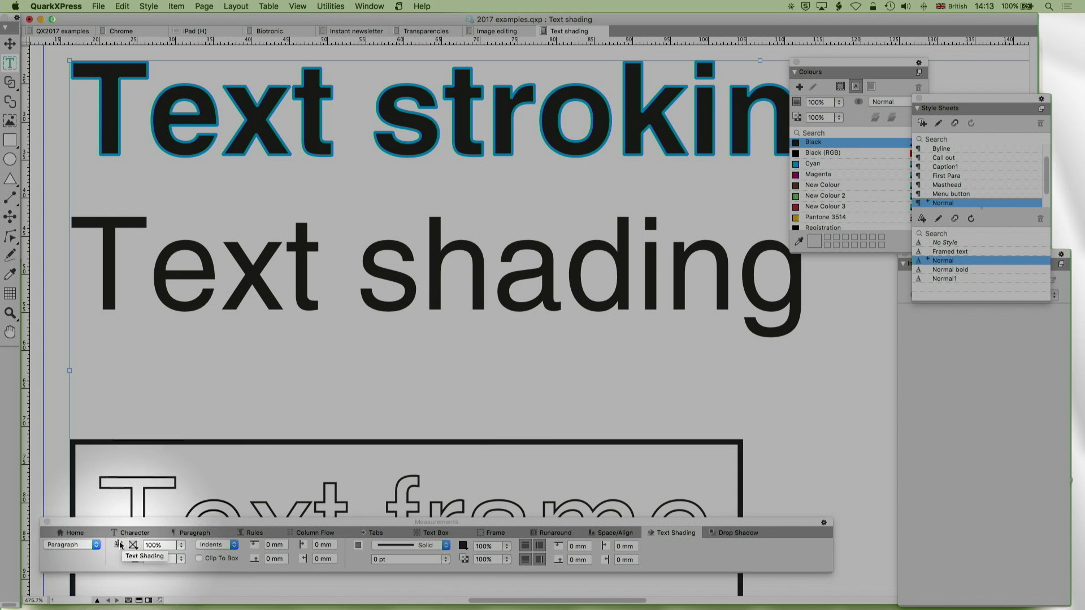
# Shade the Text shading paragraph with Pantone 3514, with shading length set to Text.
pyautogui.click(221, 545)
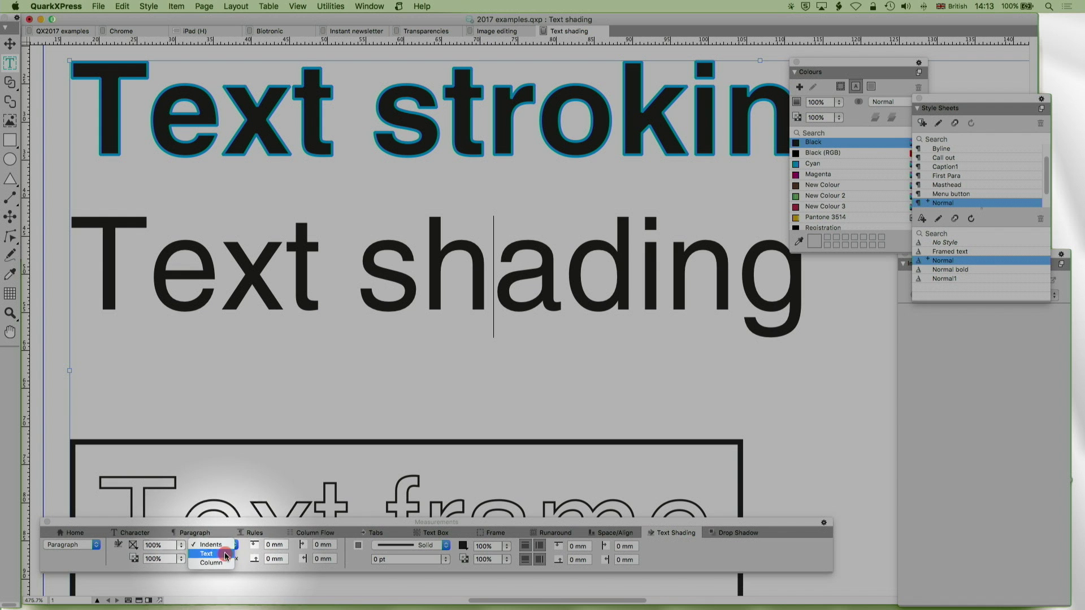
pyautogui.click(211, 545)
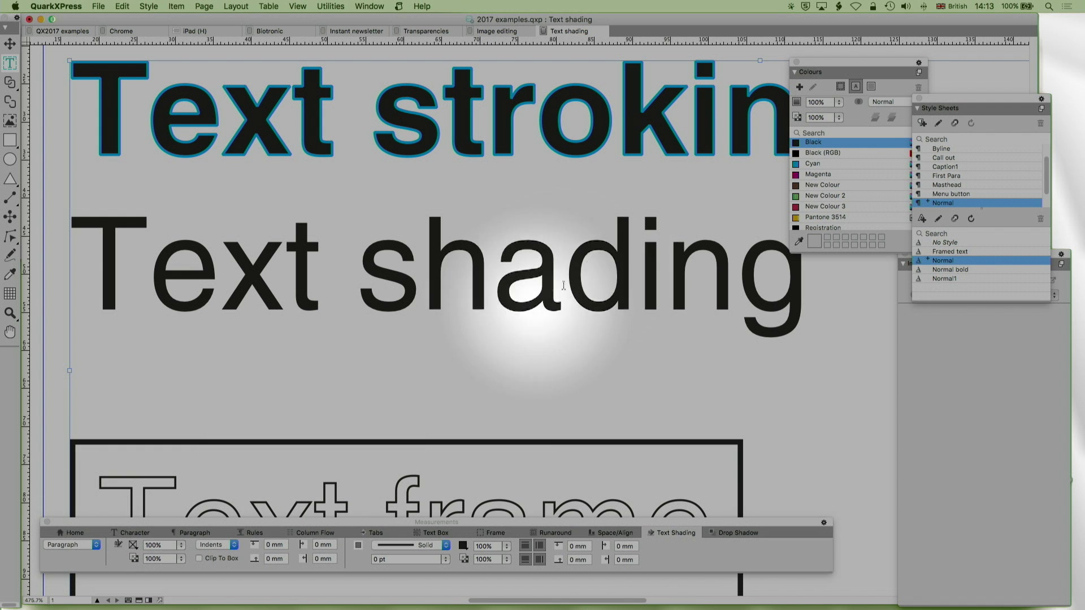
pyautogui.click(667, 286)
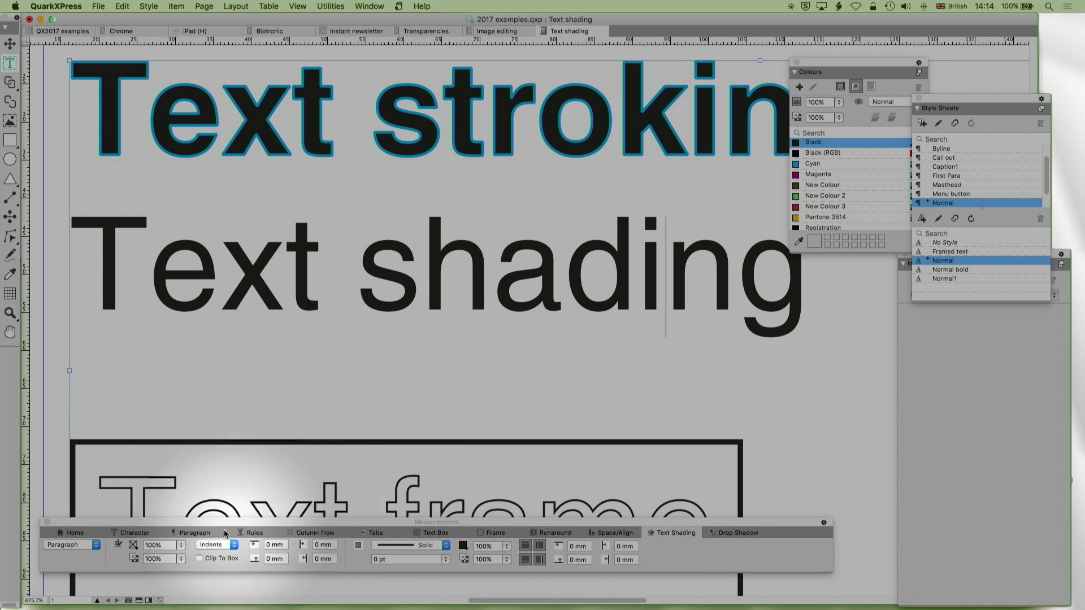
pyautogui.click(134, 545)
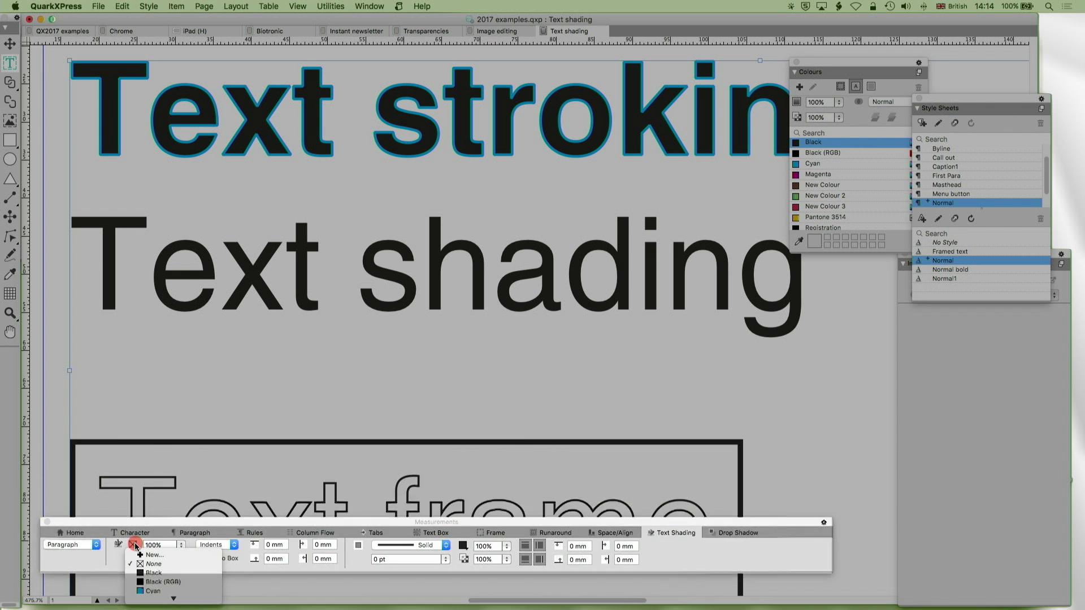
pyautogui.scroll(-5, 158, 565)
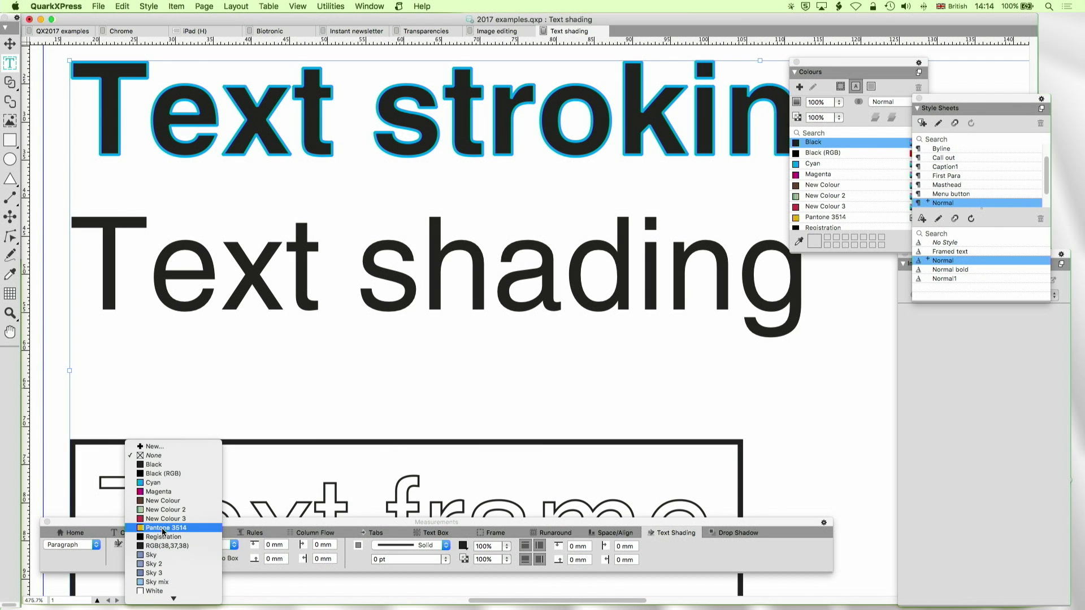
pyautogui.click(163, 528)
pyautogui.hscroll(5, 508, 313)
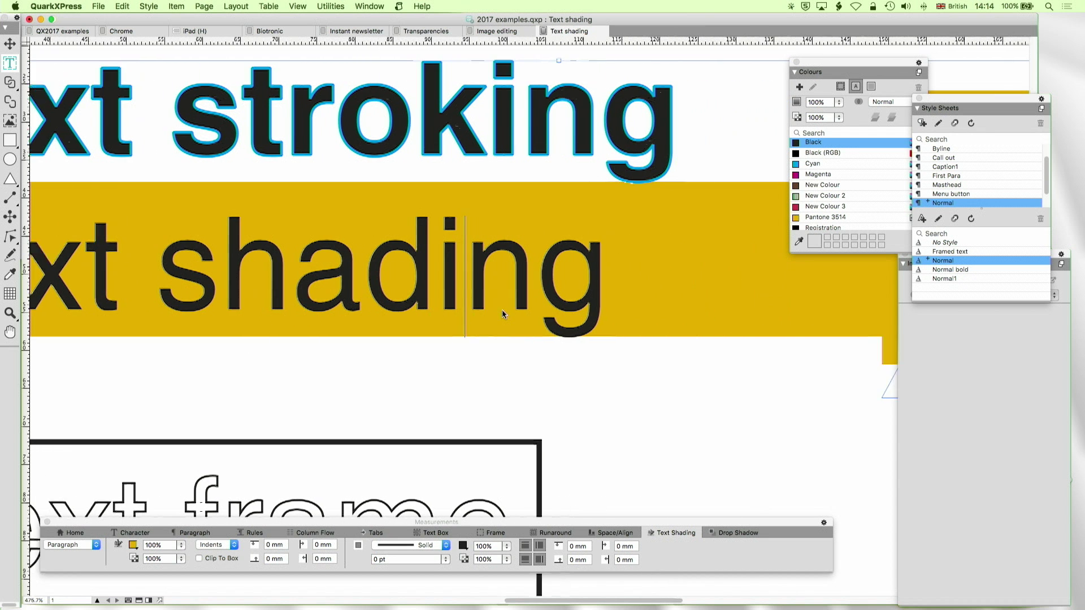
pyautogui.hscroll(-6, 508, 313)
pyautogui.hscroll(3, 503, 314)
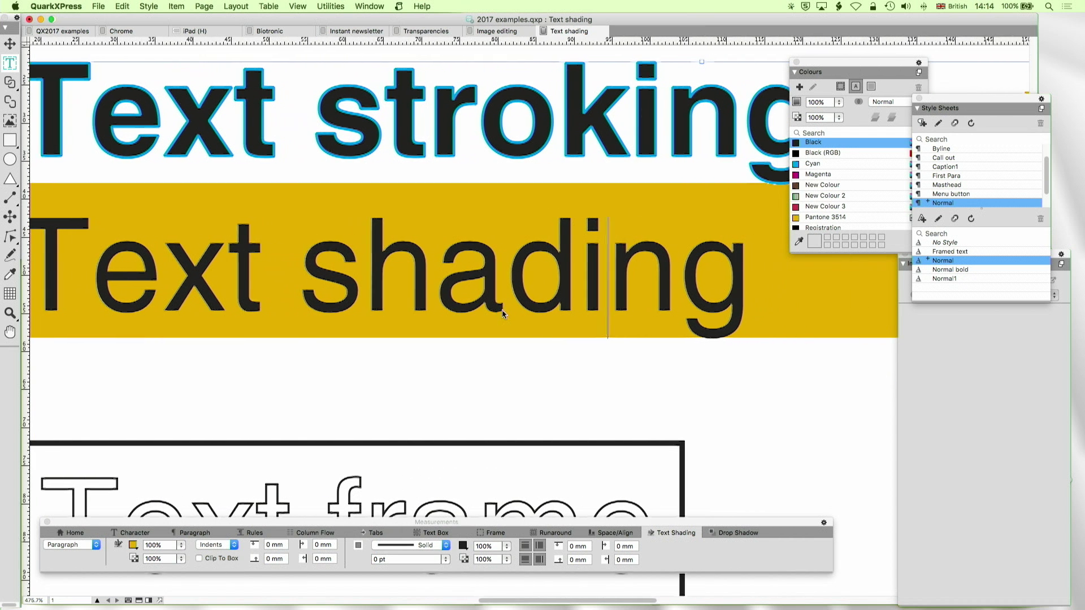
pyautogui.click(216, 545)
pyautogui.click(209, 553)
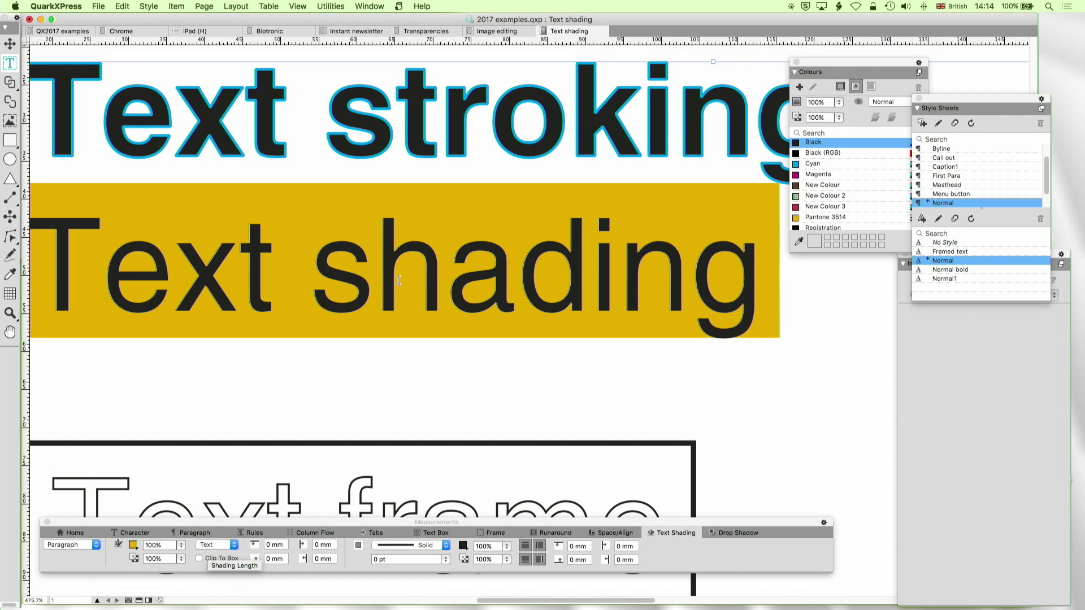
pyautogui.hscroll(-4, 398, 280)
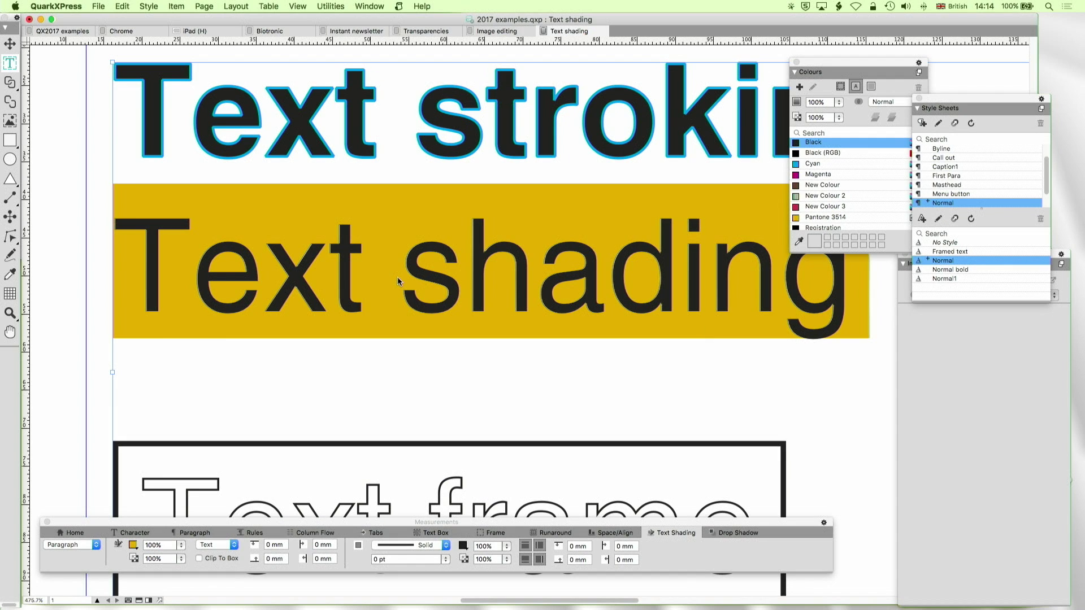
pyautogui.moveTo(400, 277)
pyautogui.mouseDown()
pyautogui.moveTo(195, 272)
pyautogui.moveTo(365, 273)
pyautogui.moveTo(347, 272)
pyautogui.mouseUp()
# Set the Text shading paragraph's top shading offset to -2 mm.
pyautogui.click(354, 274)
pyautogui.click(224, 546)
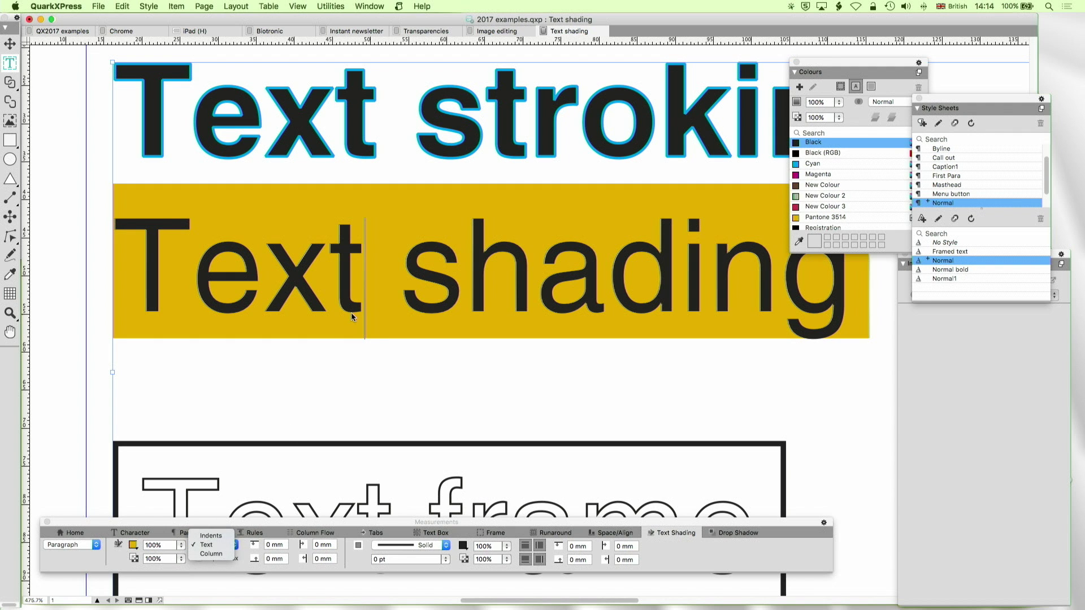
pyautogui.press('Escape')
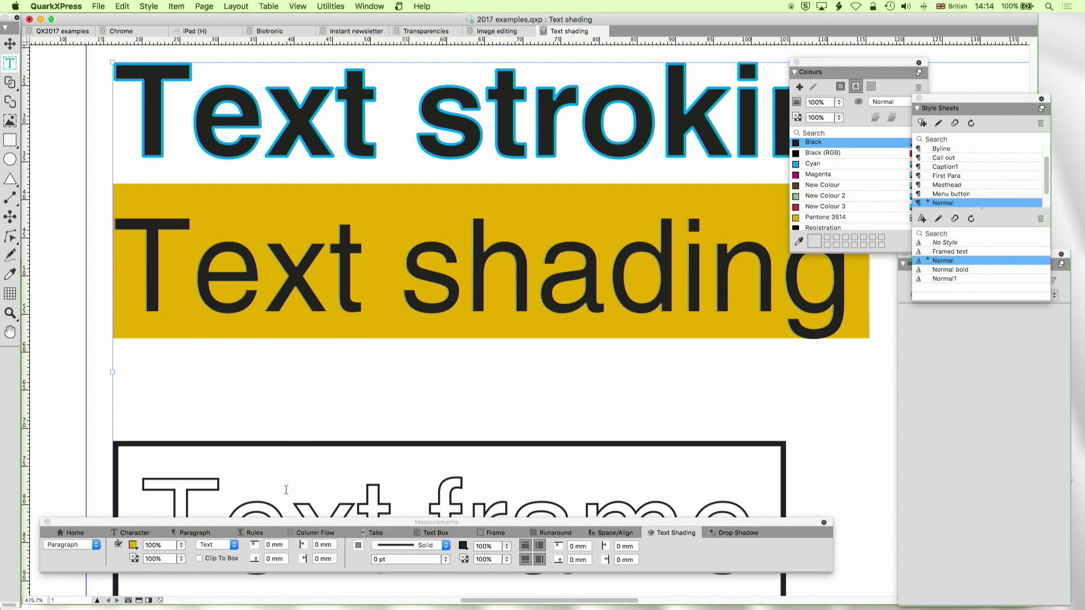
pyautogui.click(274, 545)
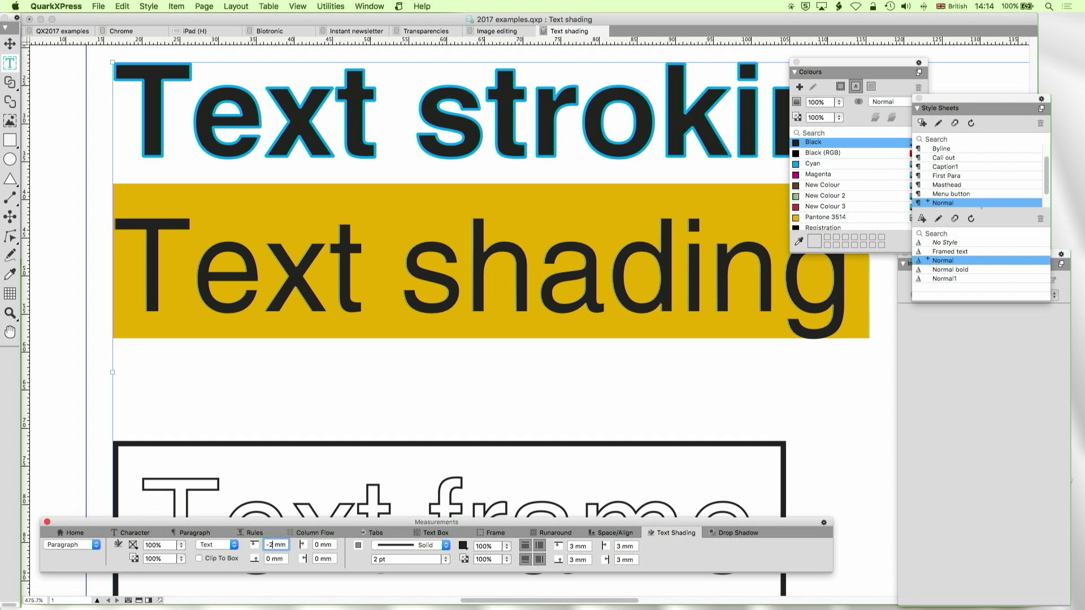
pyautogui.click(482, 258)
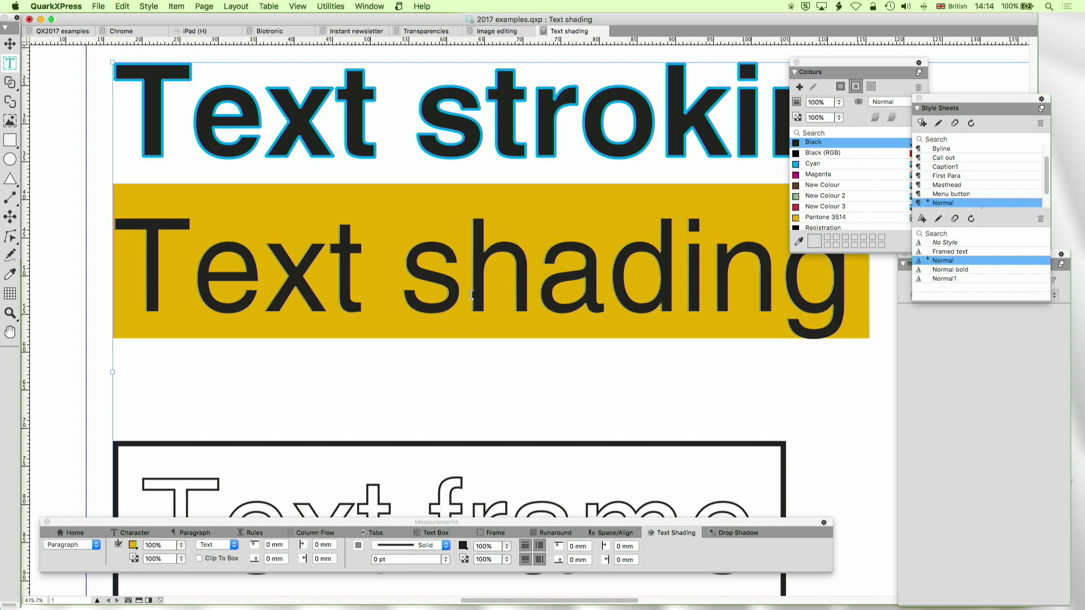
pyautogui.click(286, 544)
pyautogui.press('Up')
pyautogui.press('Up')
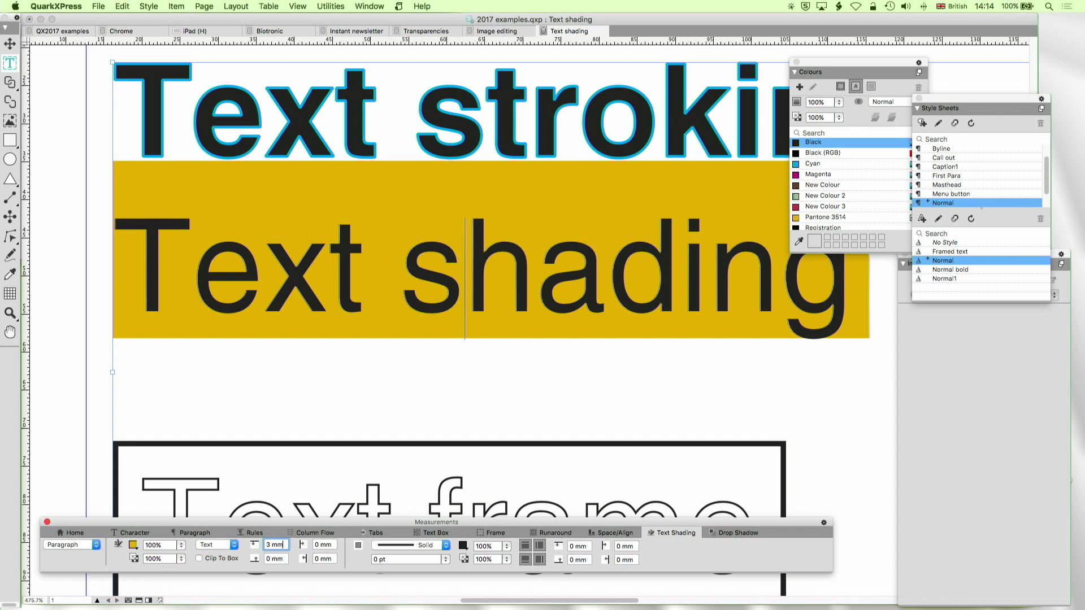
pyautogui.press('Down')
pyautogui.press('Down')
pyautogui.press('Down')
pyautogui.press('Down')
pyautogui.press('Down')
pyautogui.press('Down')
pyautogui.press('Down')
pyautogui.press('Down')
pyautogui.press('Down')
pyautogui.press('Down')
pyautogui.press('Down')
pyautogui.press('Down')
pyautogui.press('Down')
pyautogui.press('Down')
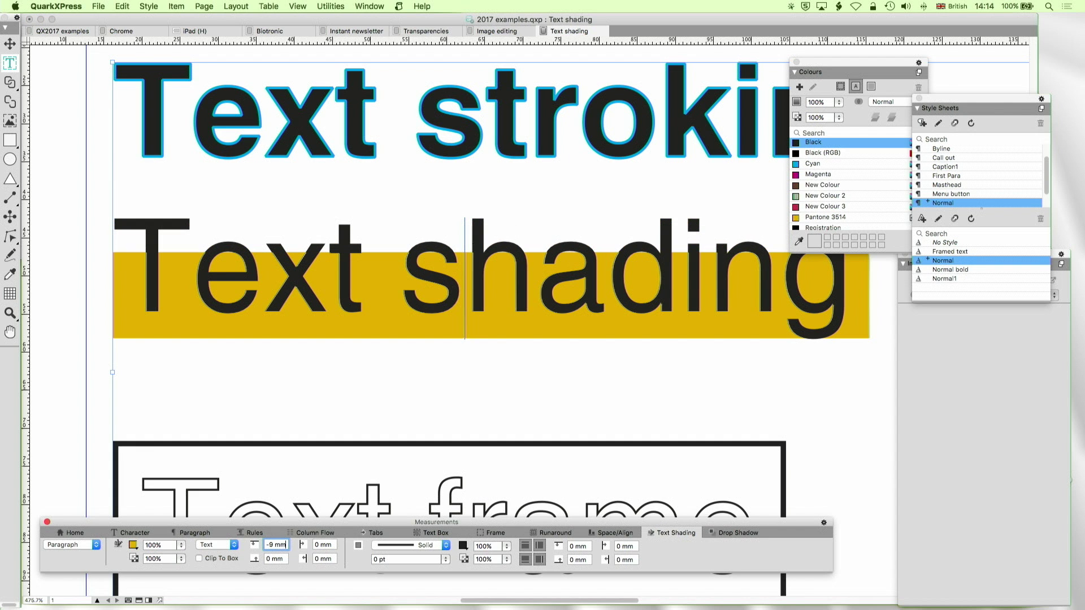
pyautogui.press('Up')
pyautogui.press('Up')
pyautogui.press('Up')
pyautogui.press('Up')
pyautogui.press('Up')
pyautogui.press('Up')
pyautogui.press('Up')
pyautogui.press('Up')
pyautogui.press('Up')
pyautogui.press('Up')
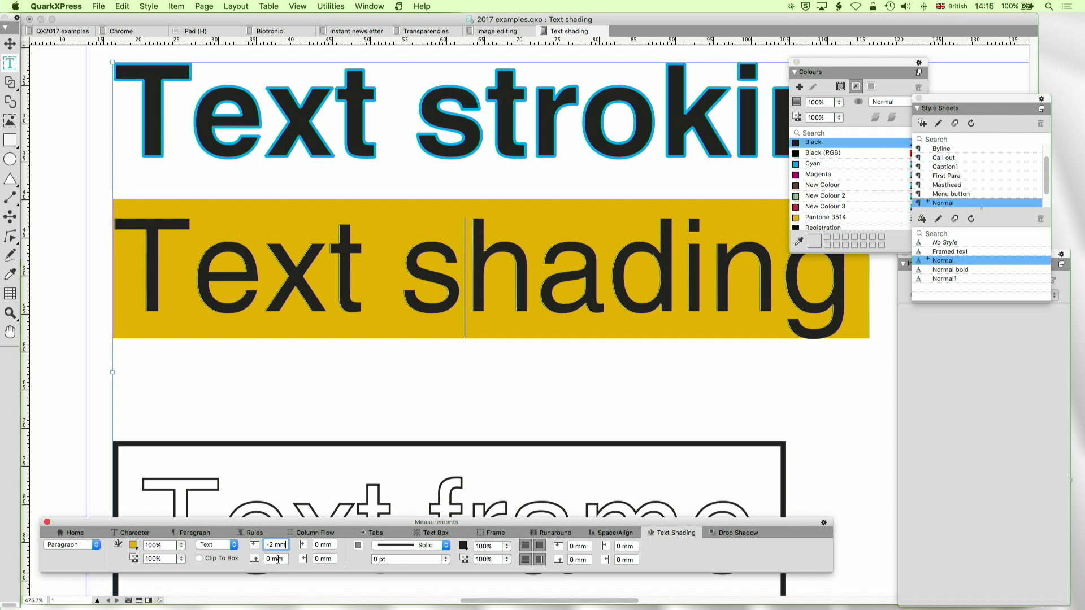
# Set the bottom offset to 3 mm, left to 3 mm and right to 2 mm.
pyautogui.press('Up')
pyautogui.press('Up')
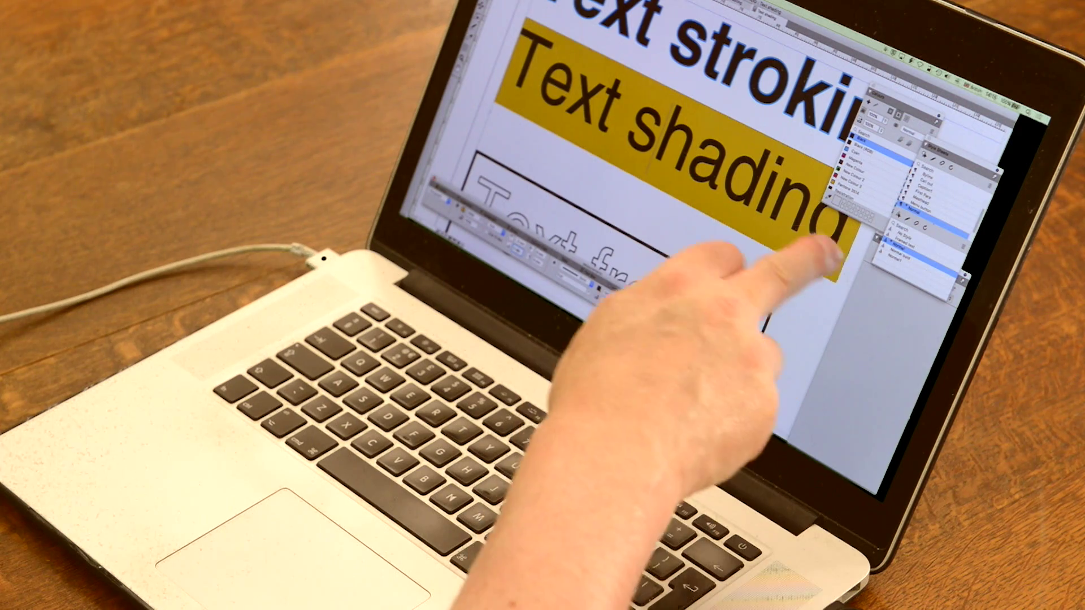
pyautogui.press('Down')
pyautogui.press('Down')
pyautogui.press('Down')
pyautogui.press('Down')
pyautogui.press('Down')
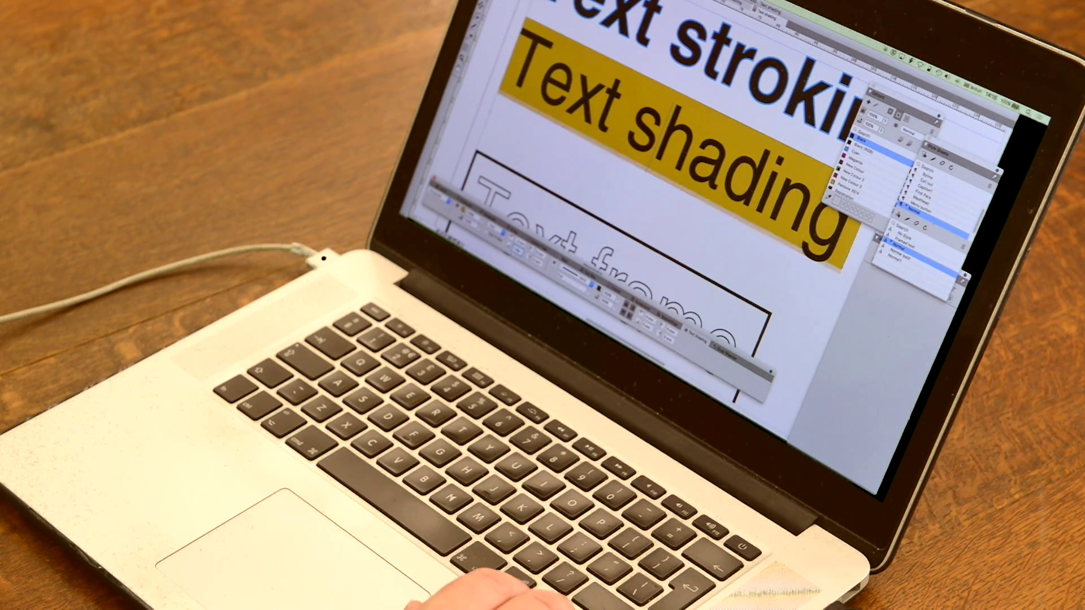
pyautogui.press('Up')
pyautogui.press('Up')
pyautogui.press('Up')
pyautogui.press('Up')
pyautogui.press('Up')
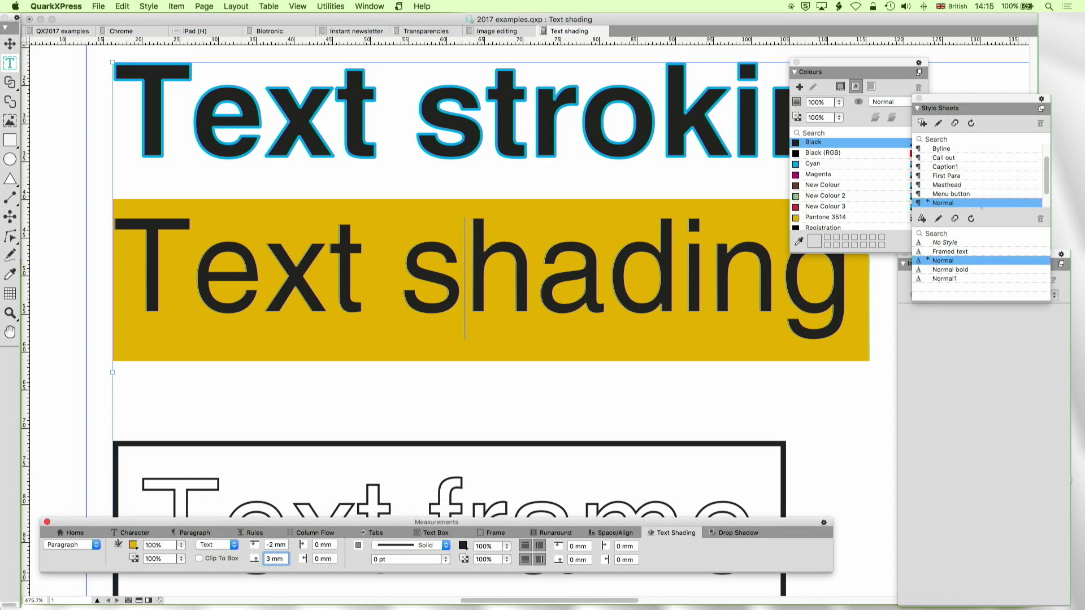
pyautogui.click(336, 546)
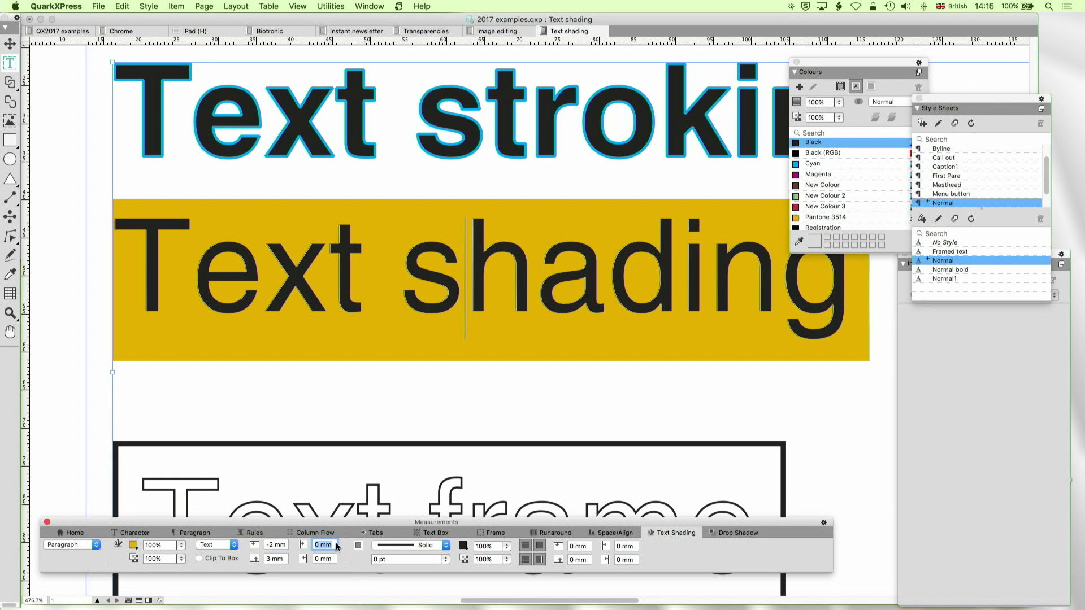
pyautogui.press('Up')
pyautogui.press('Up')
pyautogui.press('Up')
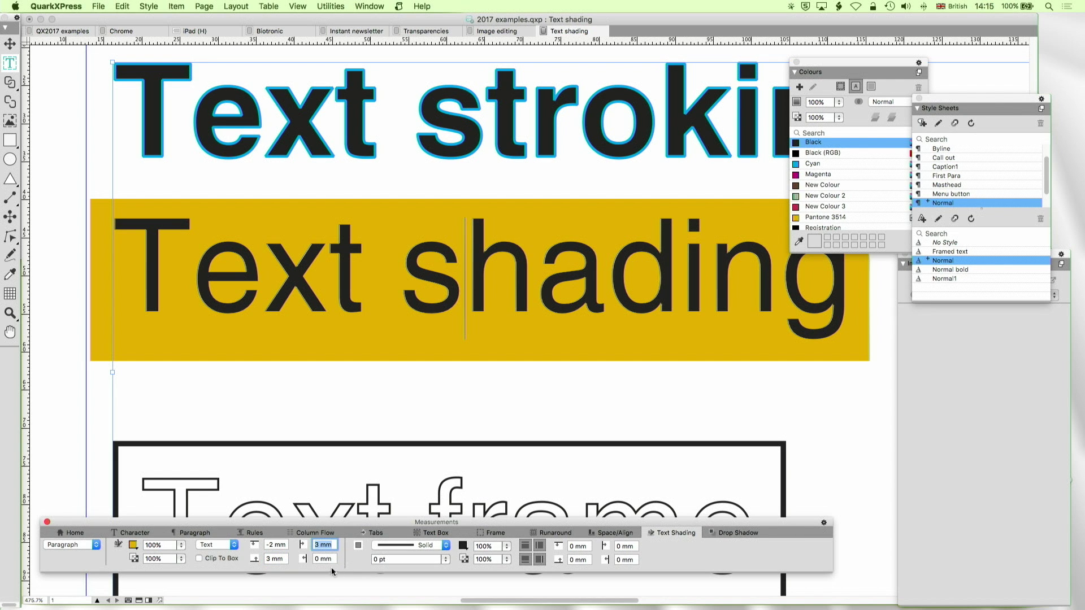
pyautogui.press('Up')
pyautogui.press('Up')
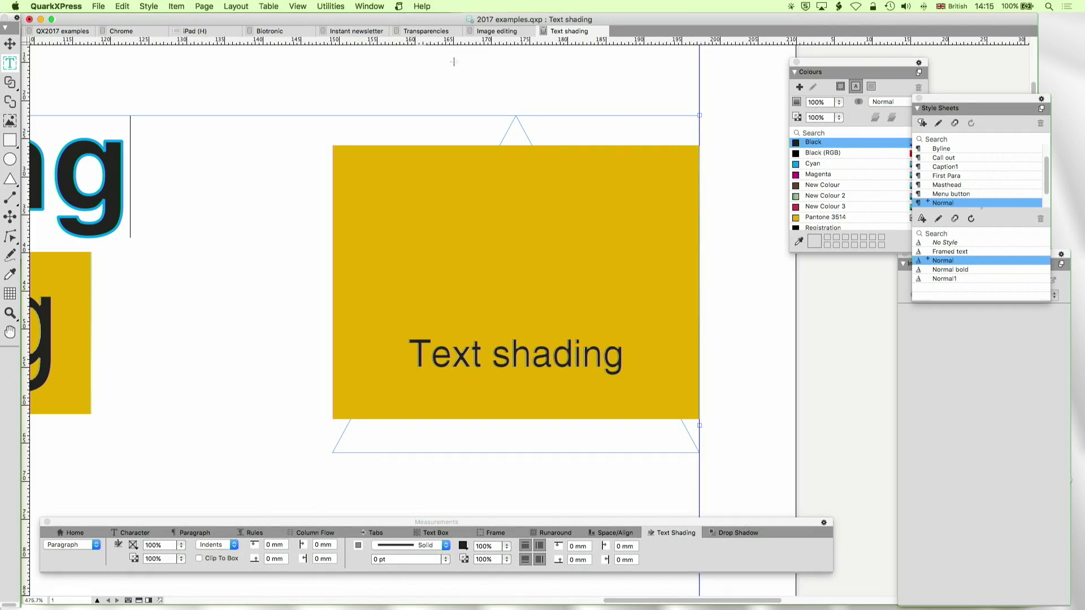
# Select the gold-shaded text box and pick the triangle shape in the Tools palette.
pyautogui.click(9, 44)
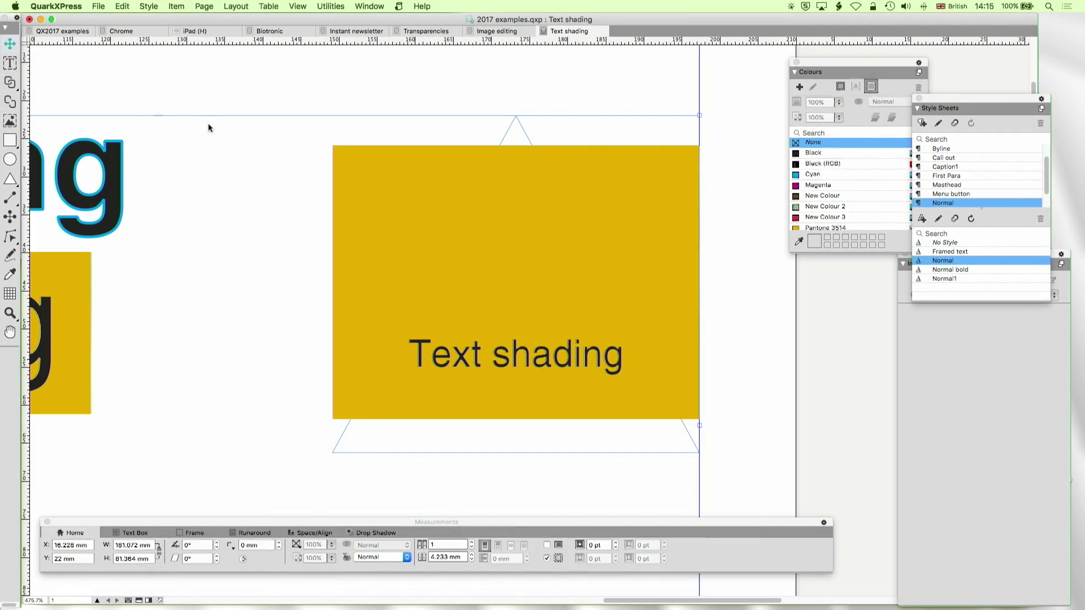
pyautogui.click(519, 143)
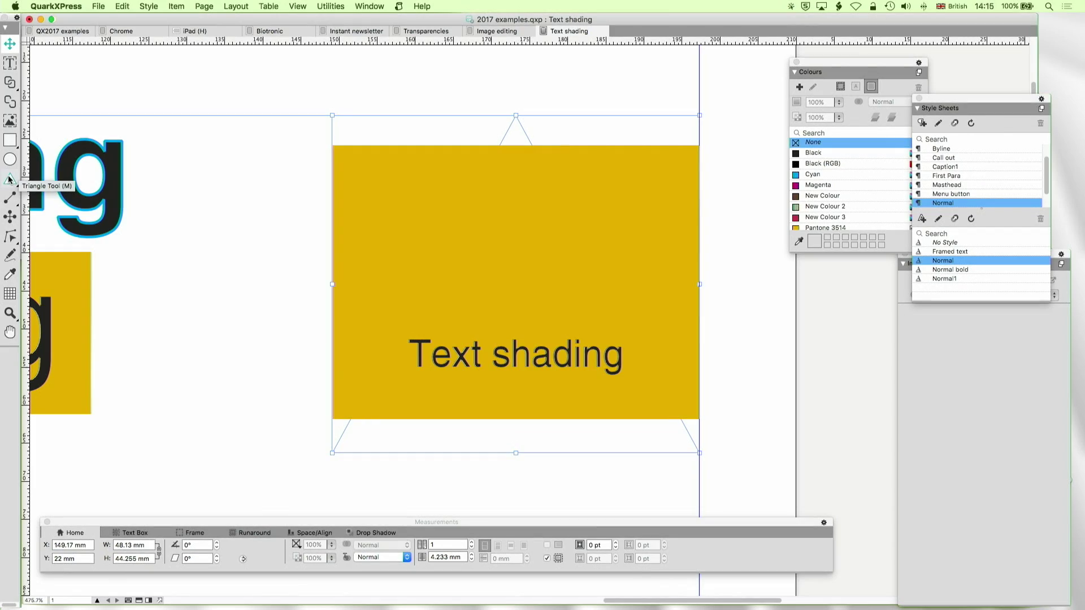
pyautogui.click(9, 179)
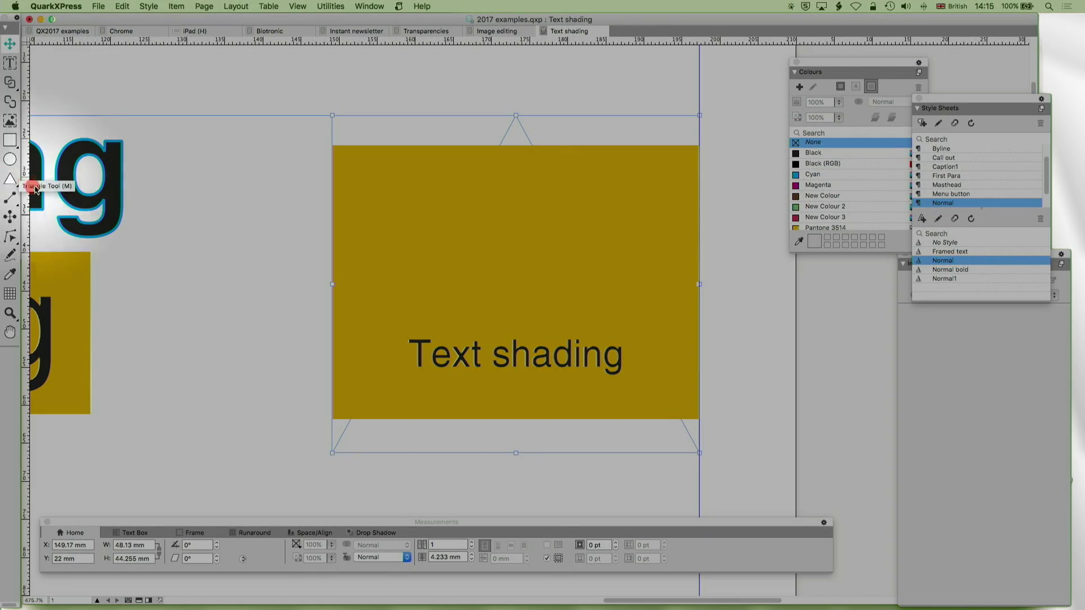
pyautogui.moveTo(14, 185); pyautogui.dragTo(192, 181)
# Open ShapeMaker from Utilities, cancel it, and select the Triangle Tool.
pyautogui.click(331, 6)
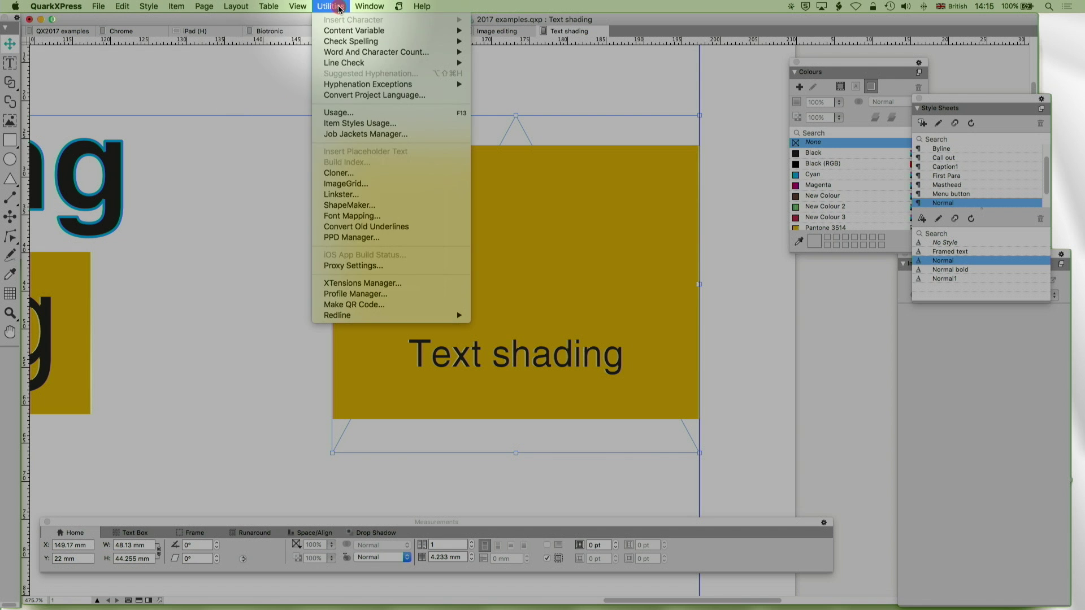
pyautogui.click(374, 208)
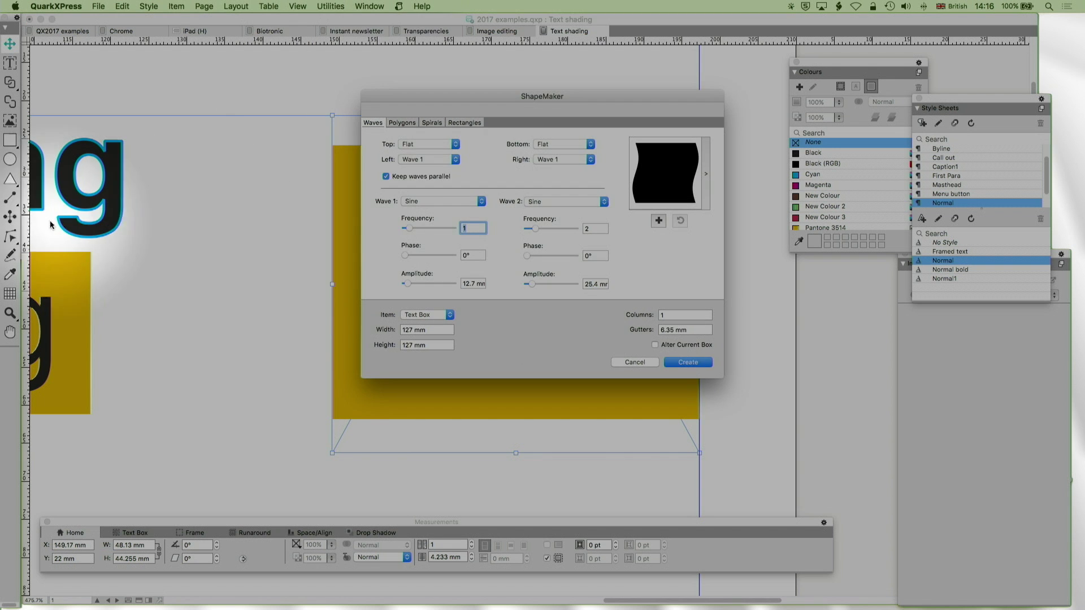
pyautogui.click(643, 363)
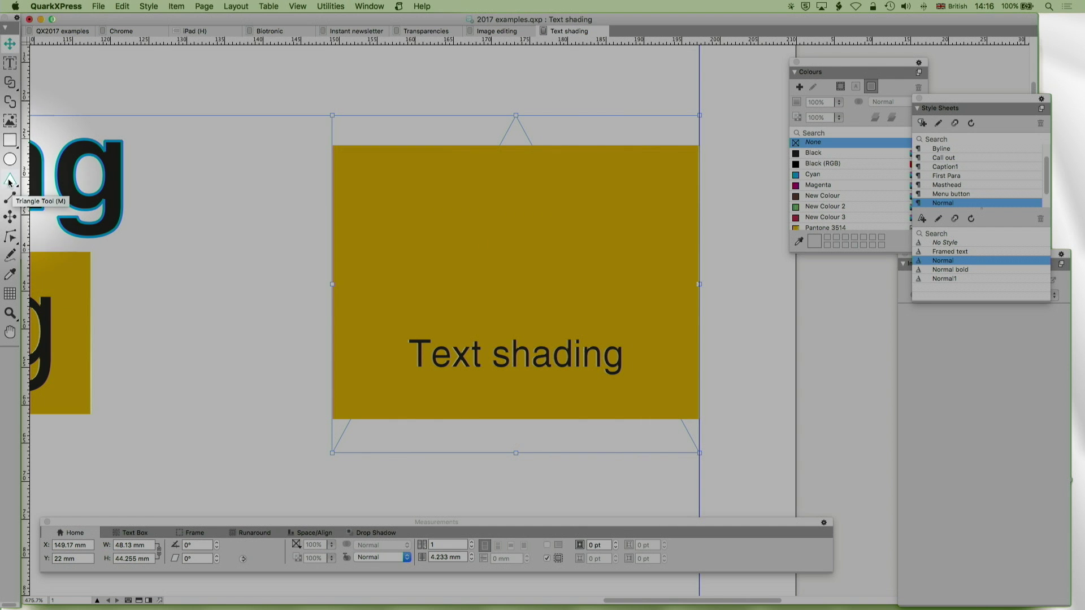
pyautogui.click(8, 178)
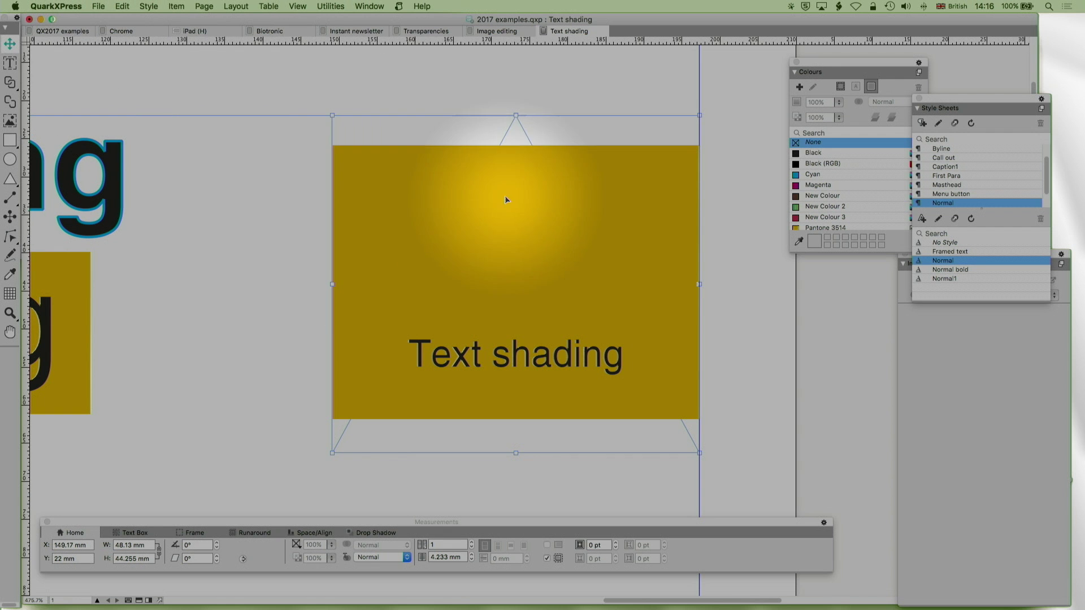
# In the Text shading paragraph, turn Clip To Box on, then off again.
pyautogui.click(527, 139)
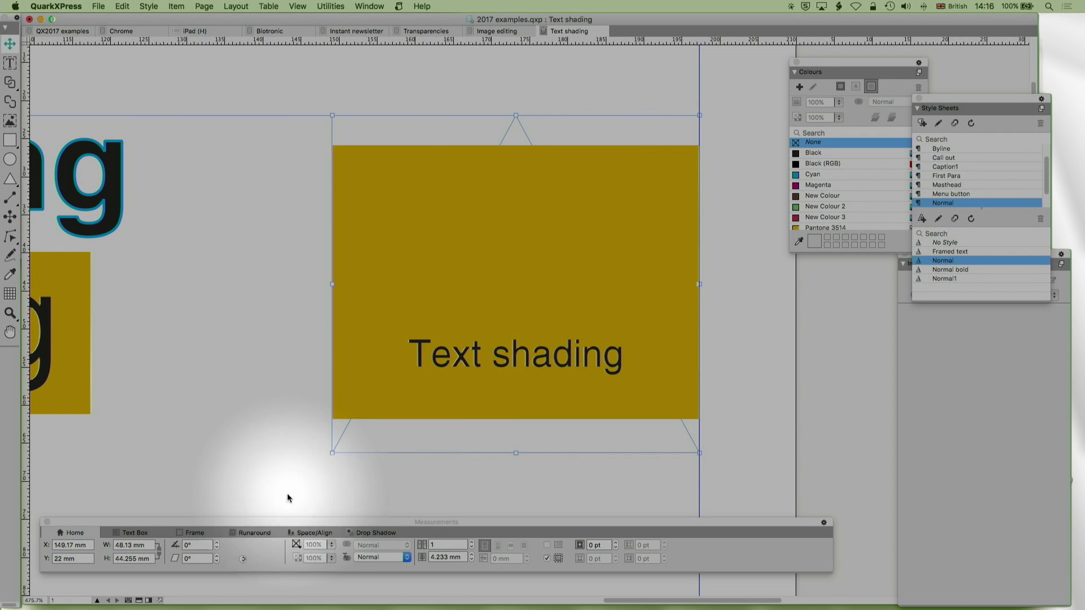
pyautogui.doubleClick(496, 351)
pyautogui.click(512, 361)
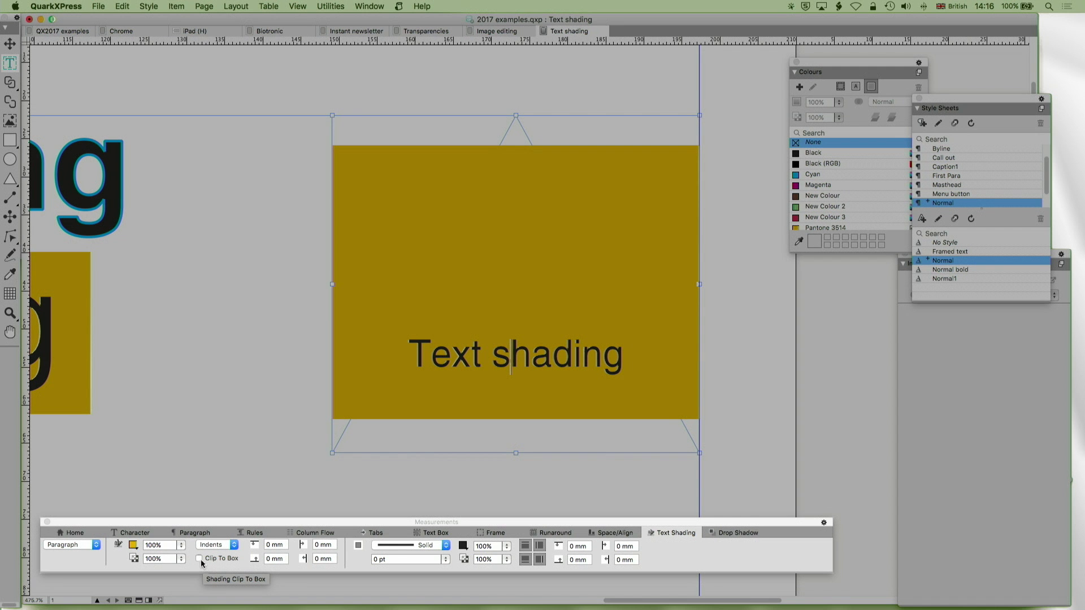
pyautogui.click(200, 559)
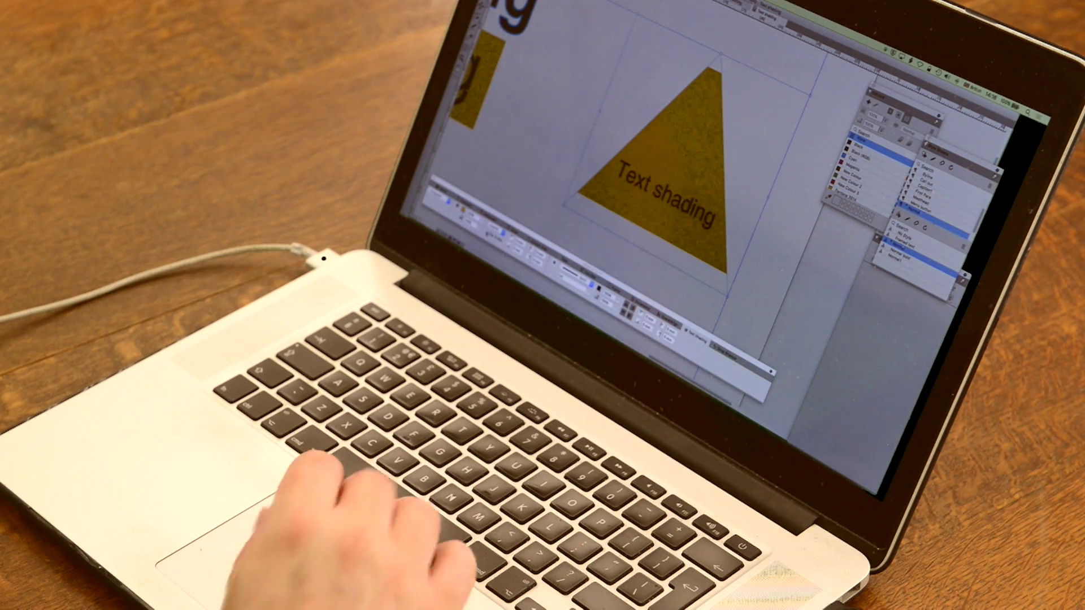
pyautogui.click(208, 559)
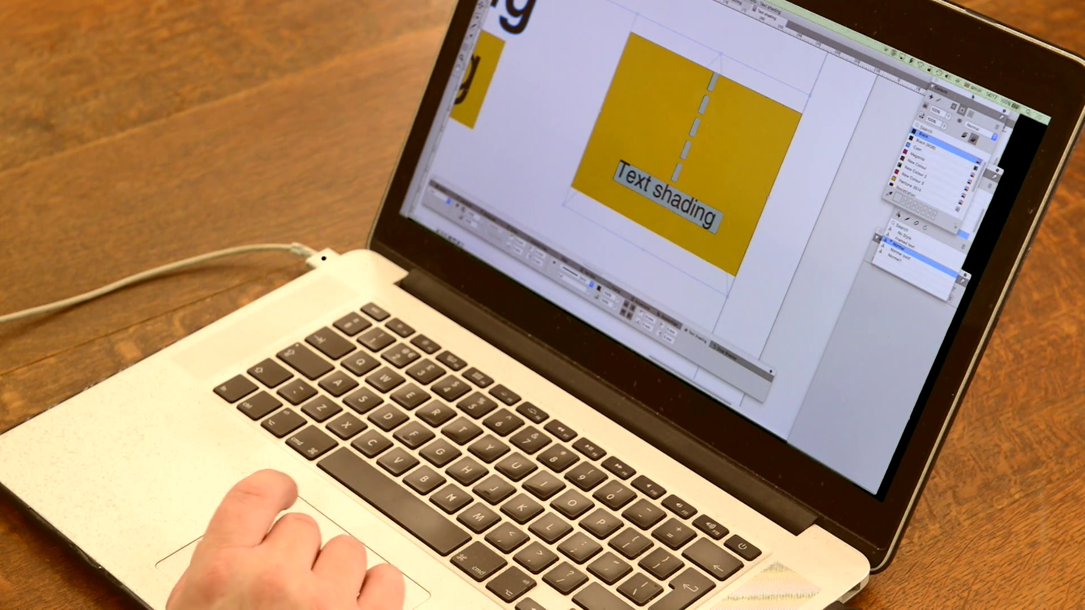
# Select the 'Text frame' words and switch shading Apply To from Text back to Paragraph.
pyautogui.scroll(-5, 759, 168)
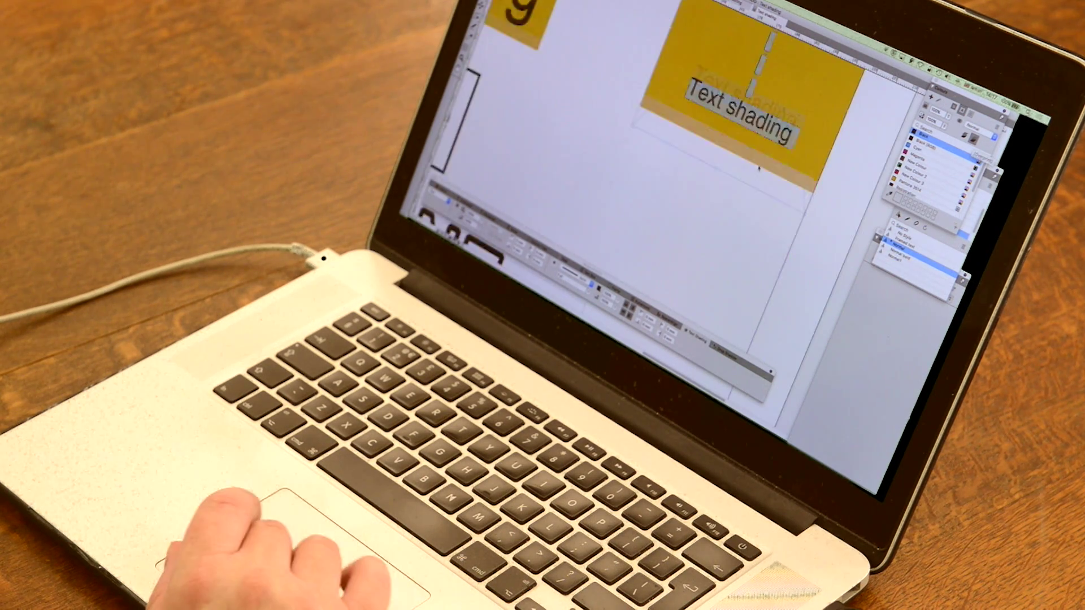
pyautogui.scroll(5, 759, 168)
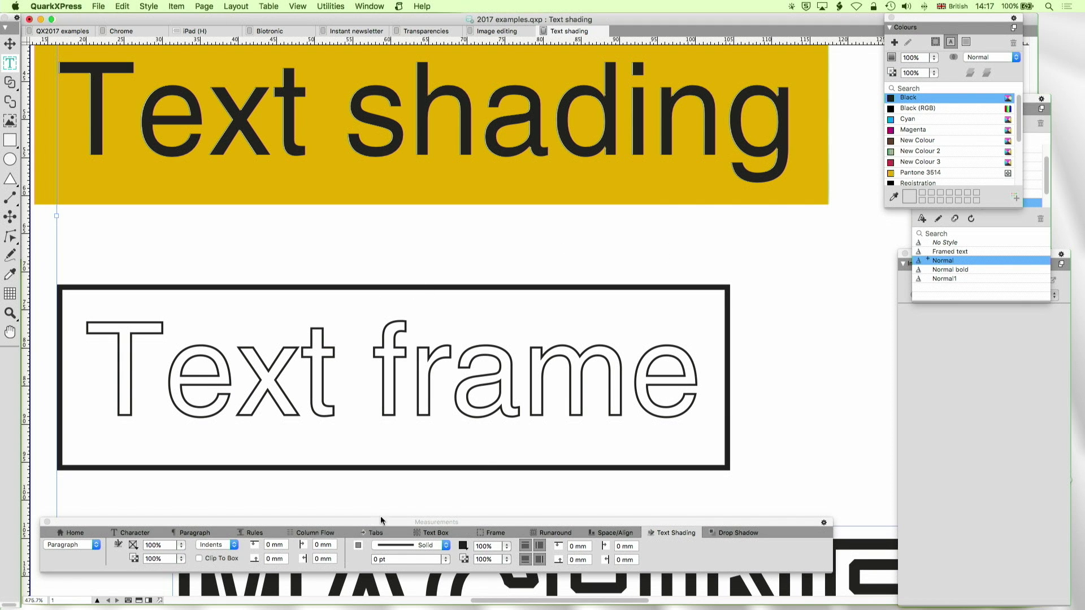
pyautogui.moveTo(104, 395); pyautogui.dragTo(694, 371)
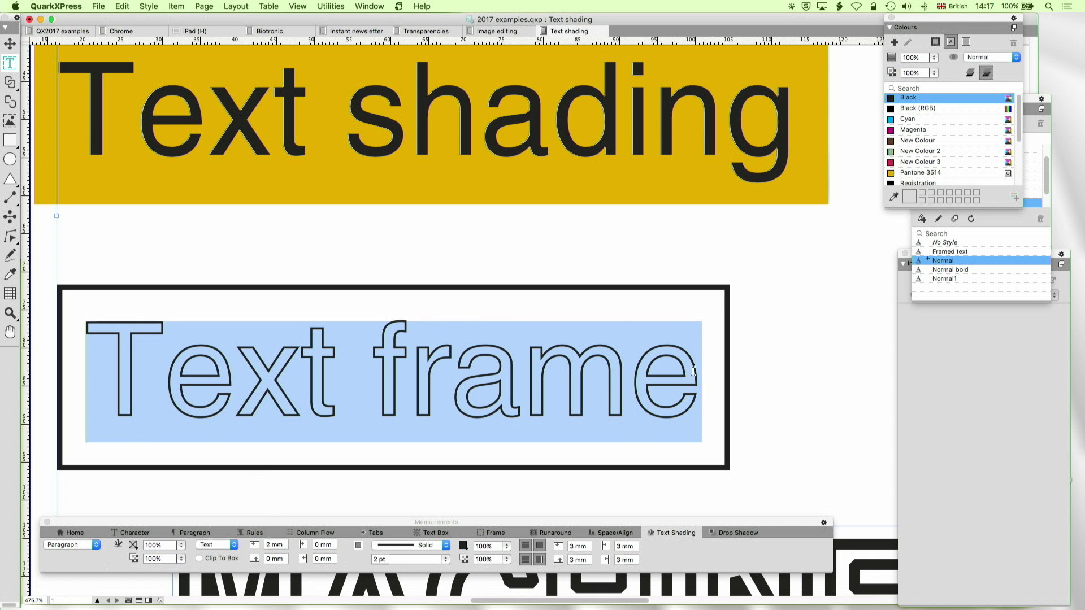
pyautogui.click(78, 546)
pyautogui.click(70, 552)
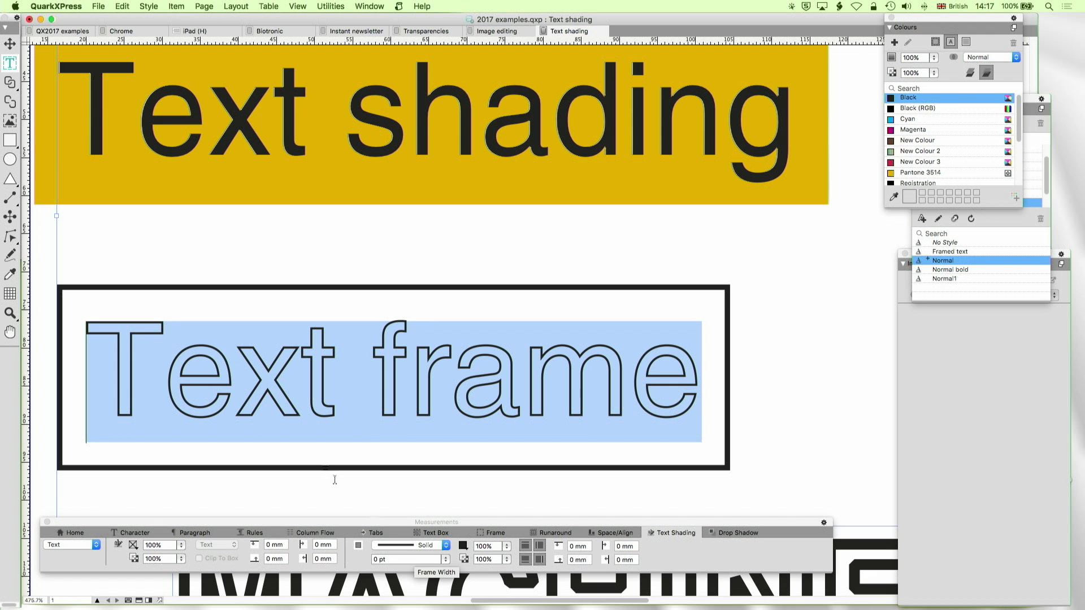
pyautogui.click(352, 432)
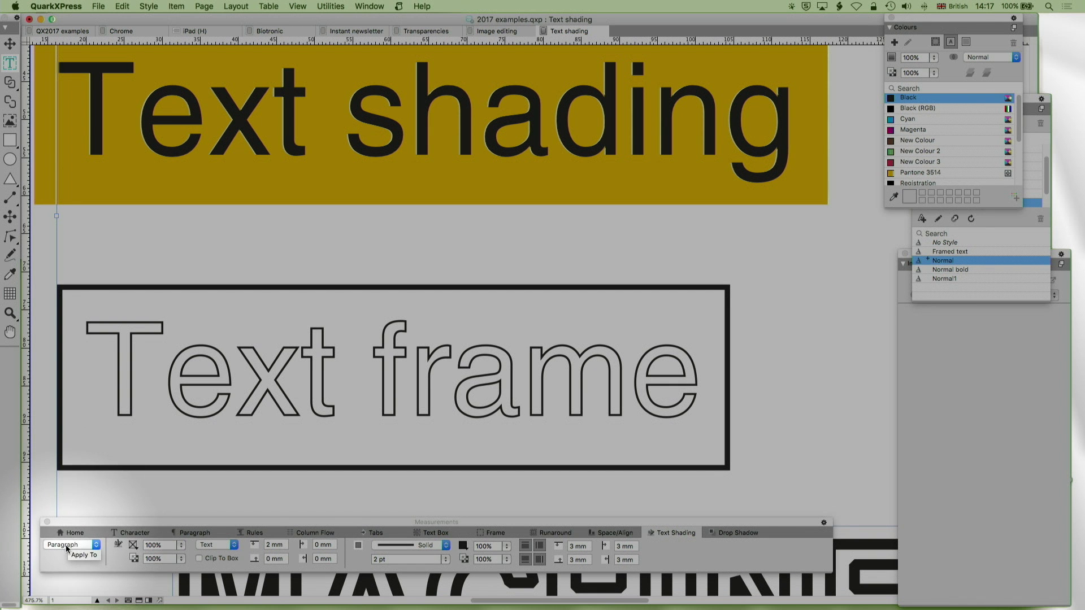
pyautogui.click(68, 546)
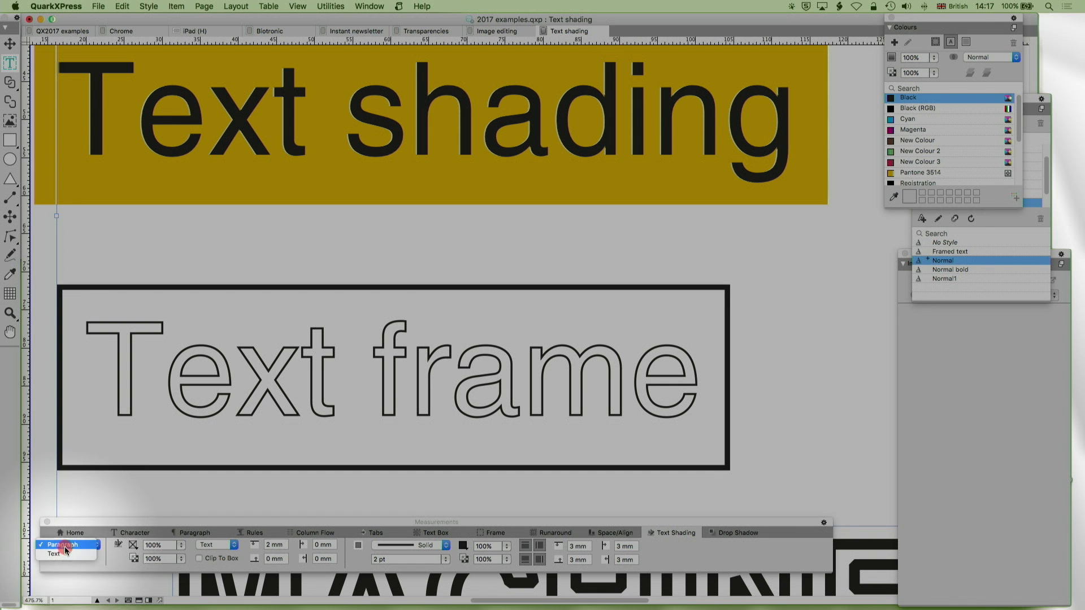
pyautogui.click(75, 545)
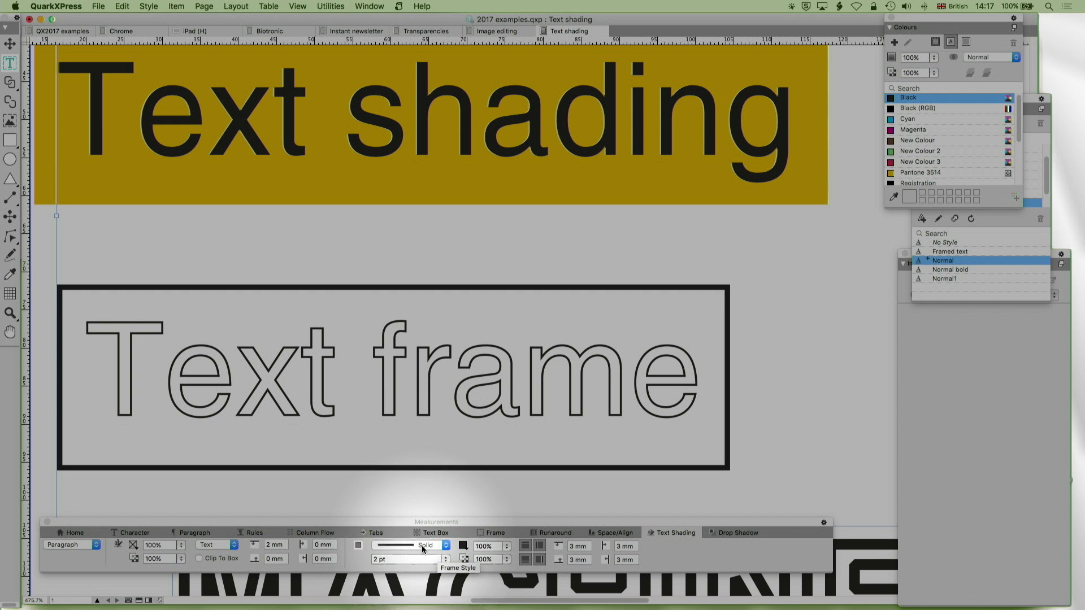
# Set the Text frame shading border to All Dots with a 5 pt frame width.
pyautogui.click(422, 545)
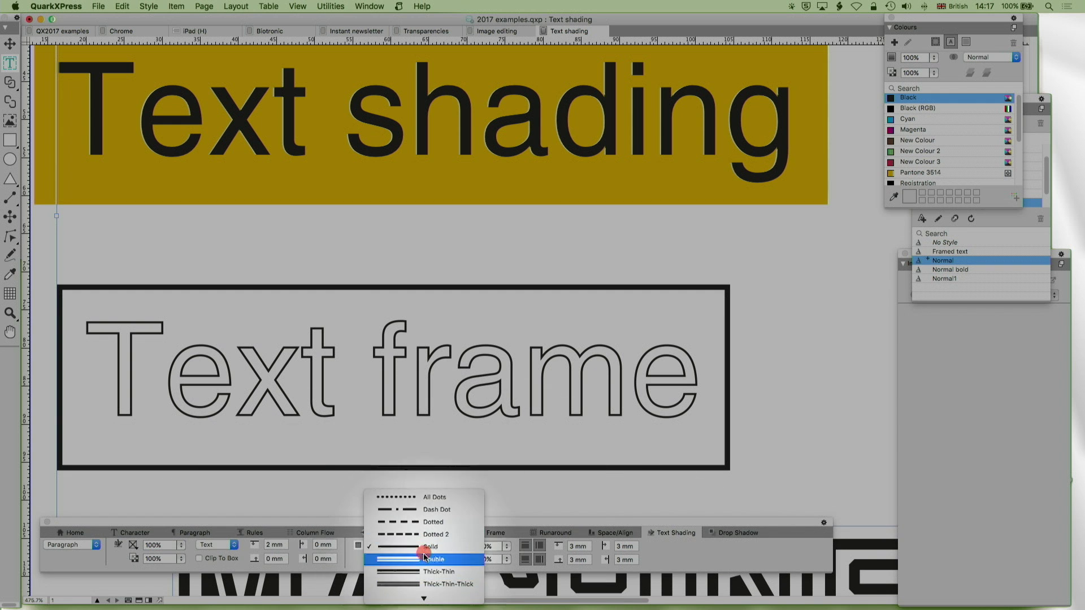
pyautogui.click(432, 498)
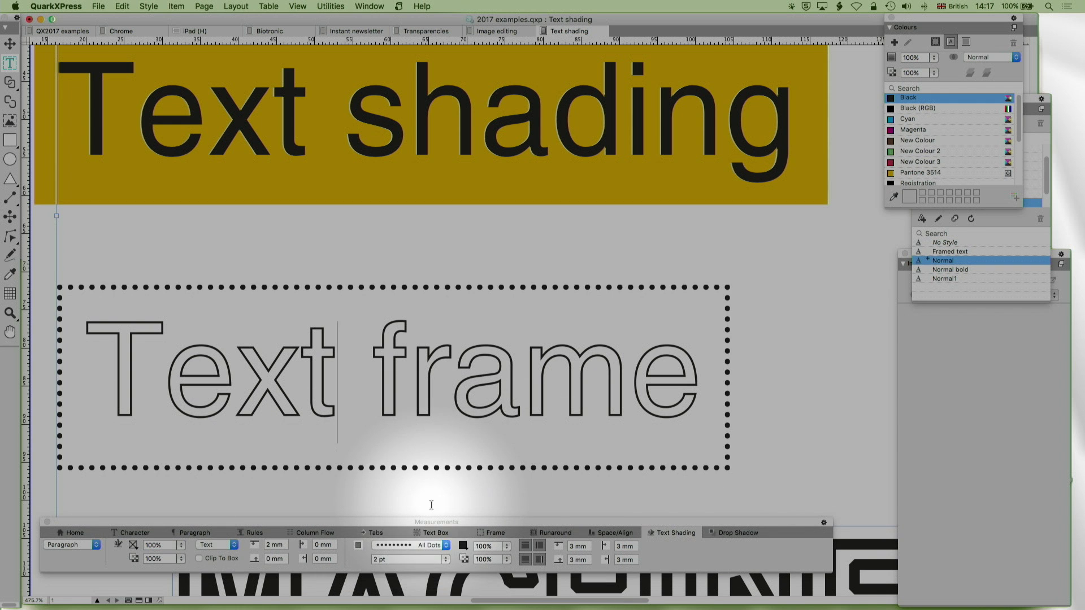
pyautogui.tripleClick(419, 559)
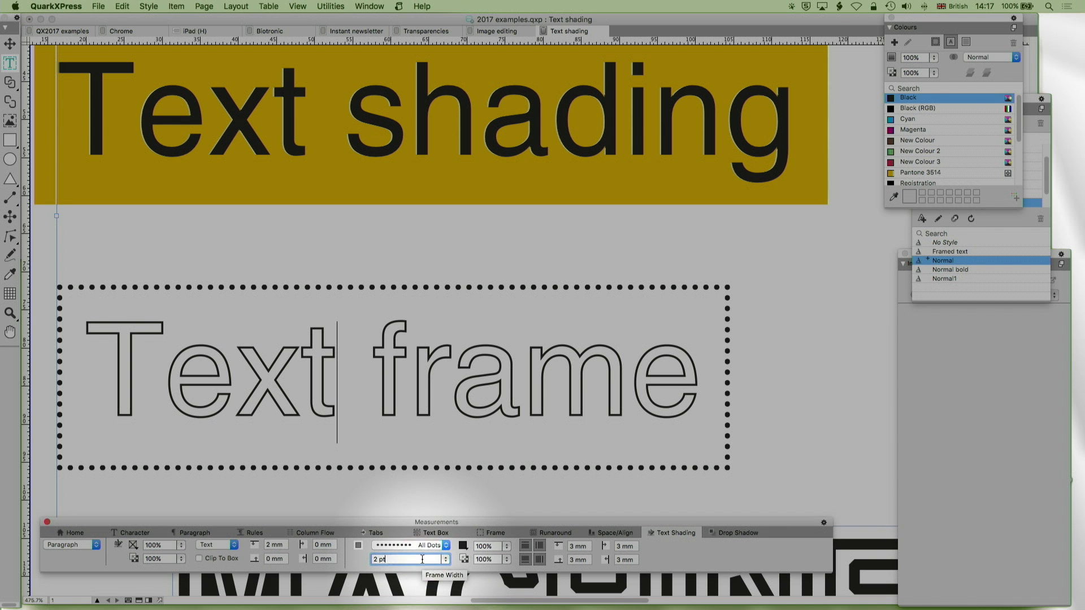
pyautogui.write('7 pt')
pyautogui.press('Return')
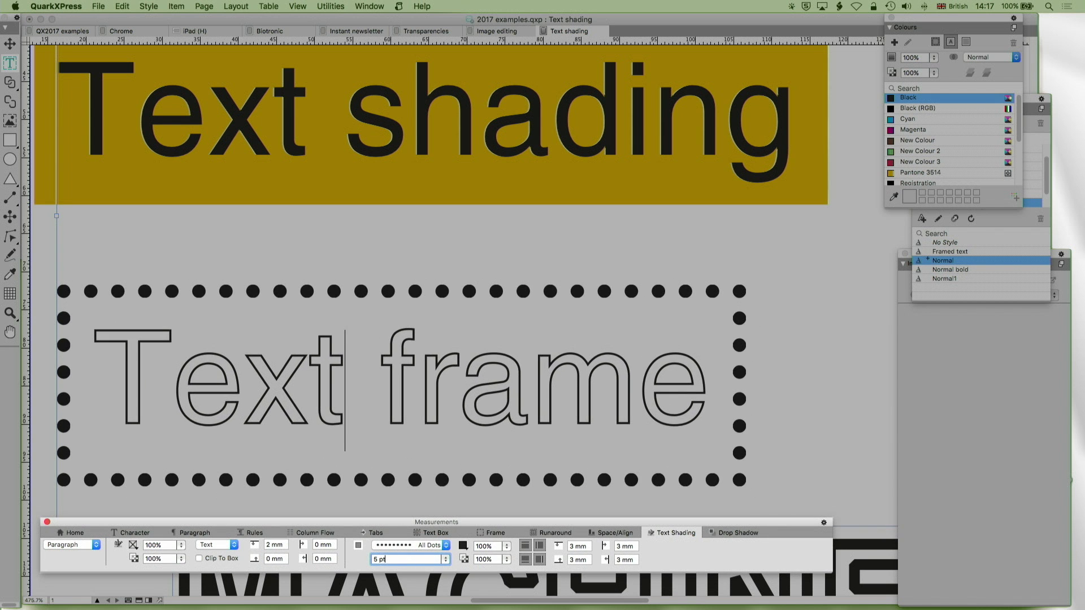
pyautogui.press('Up')
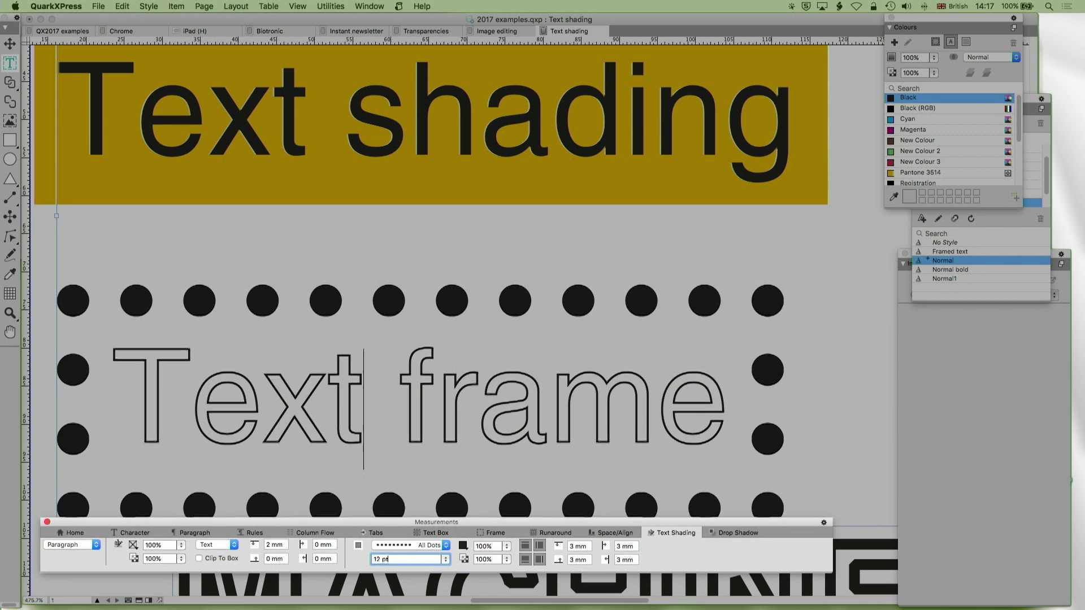
pyautogui.press('Down')
pyautogui.press('Down')
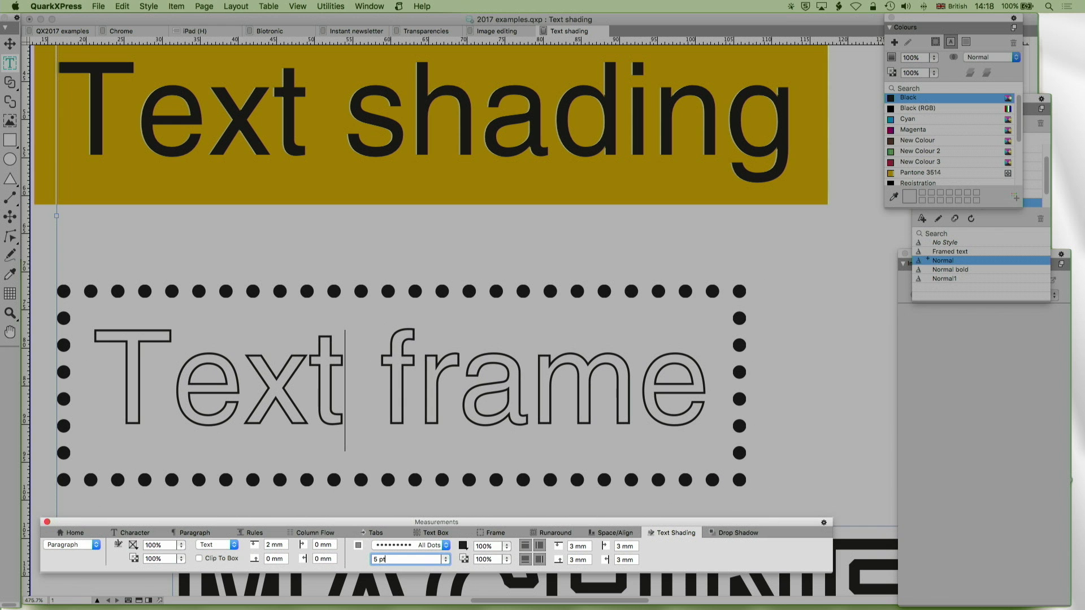
pyautogui.press('Down')
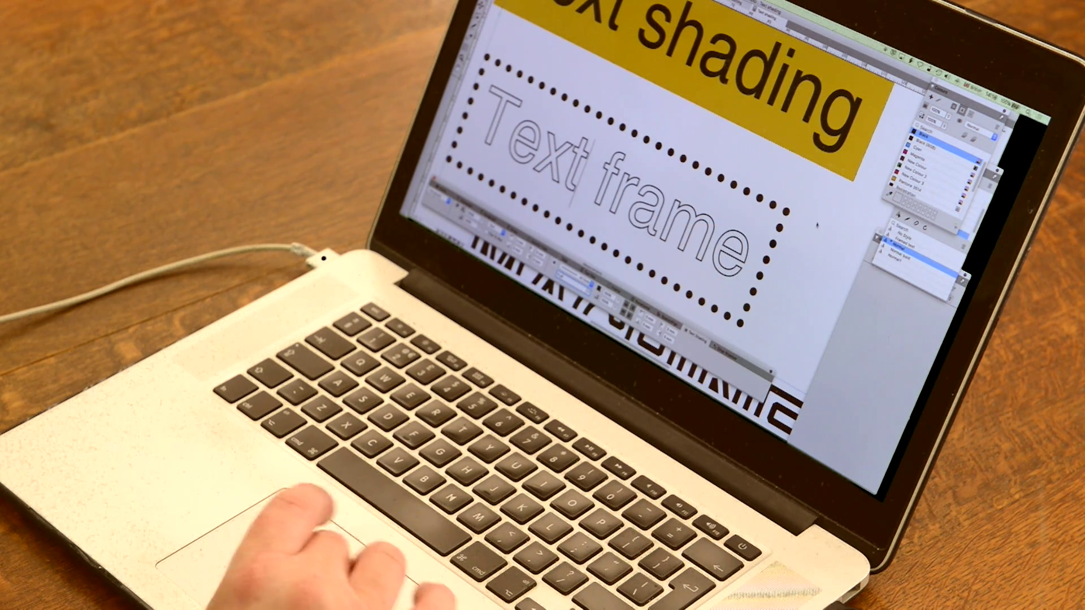
# Choose Gradients from the Window menu.
pyautogui.click(658, 2)
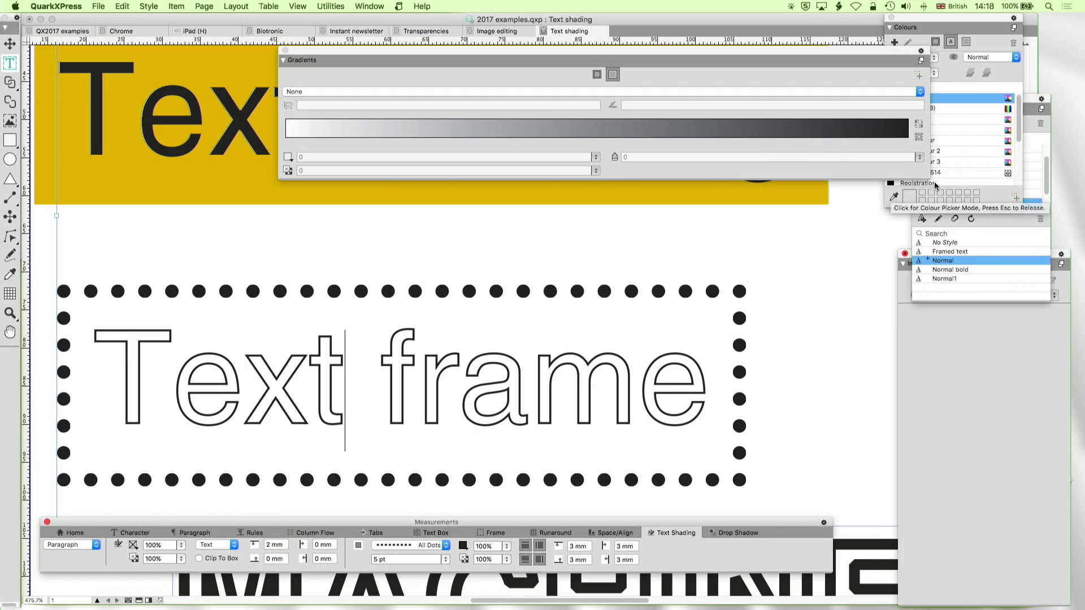
# Save an axial gradient as 'New Gradient' in the Gradients panel.
pyautogui.moveTo(933, 178); pyautogui.dragTo(733, 214)
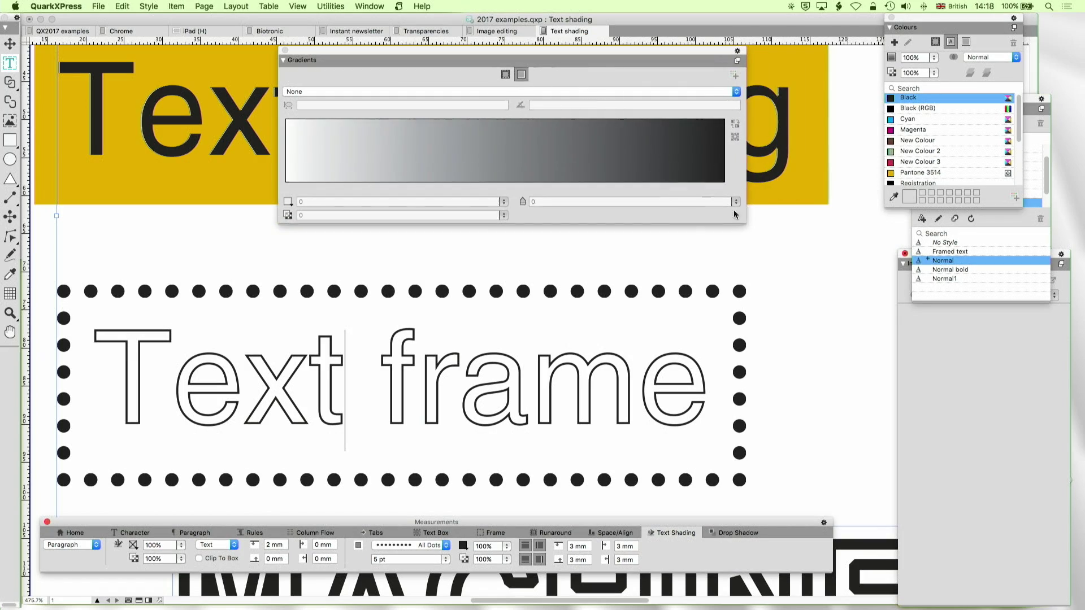
pyautogui.click(518, 92)
pyautogui.click(516, 98)
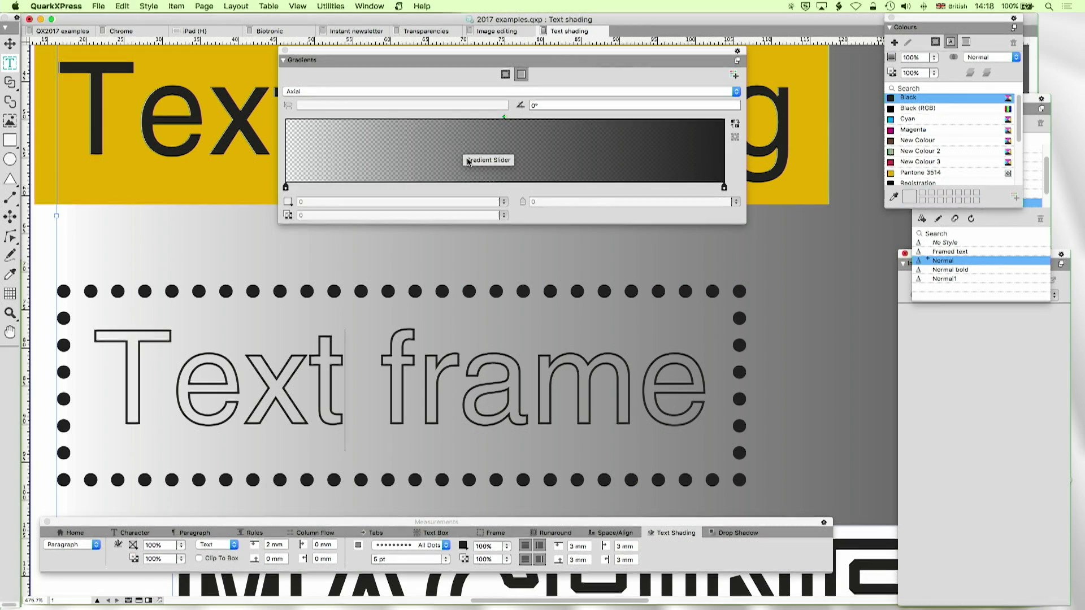
pyautogui.click(733, 74)
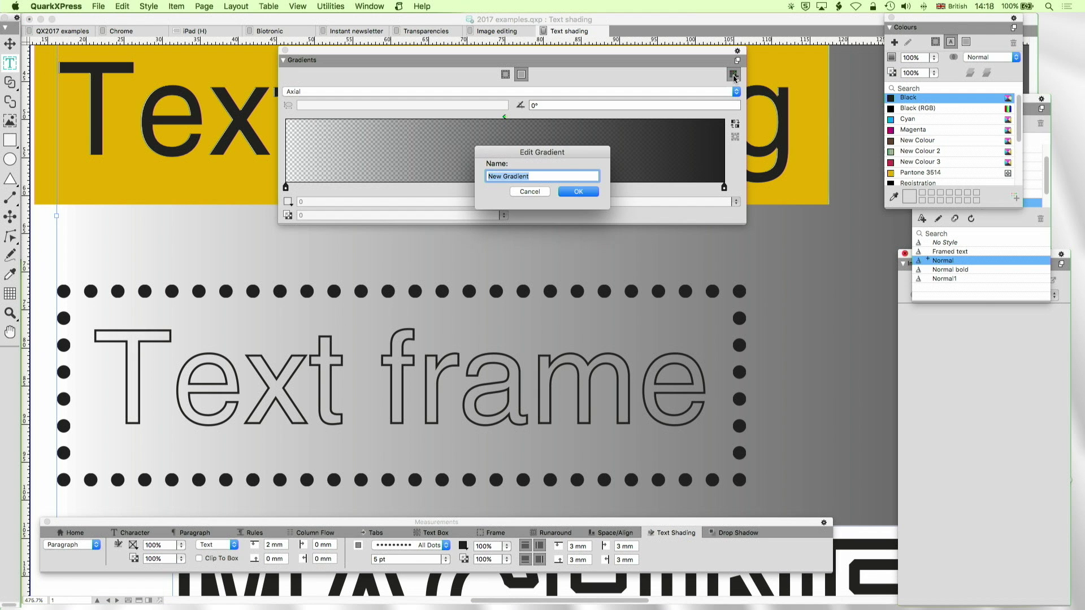
pyautogui.click(578, 192)
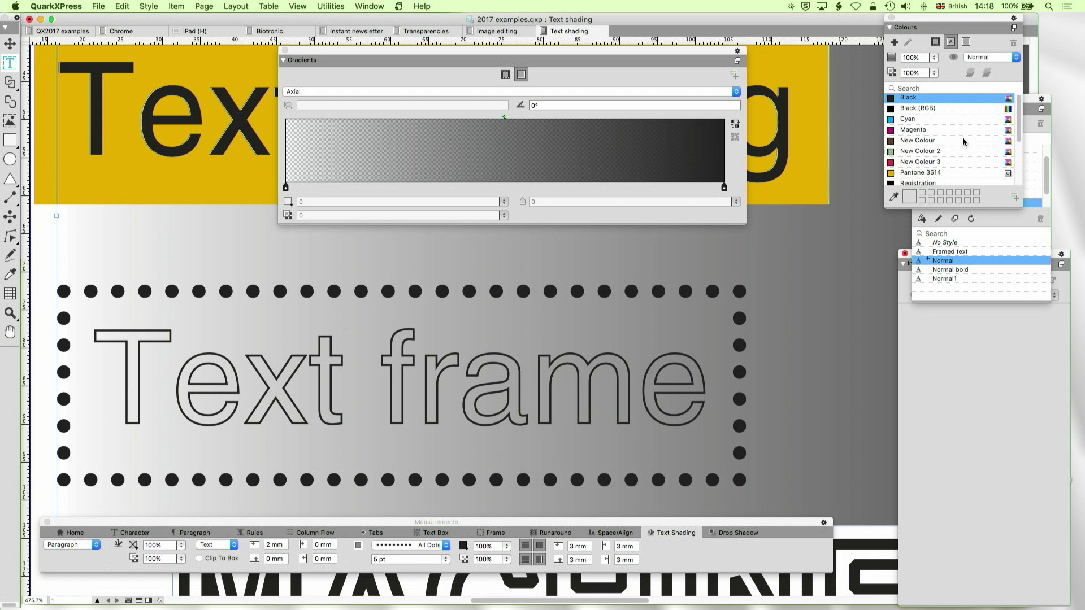
# Set the Text frame box background to None and select the words 'Text frame'.
pyautogui.click(966, 42)
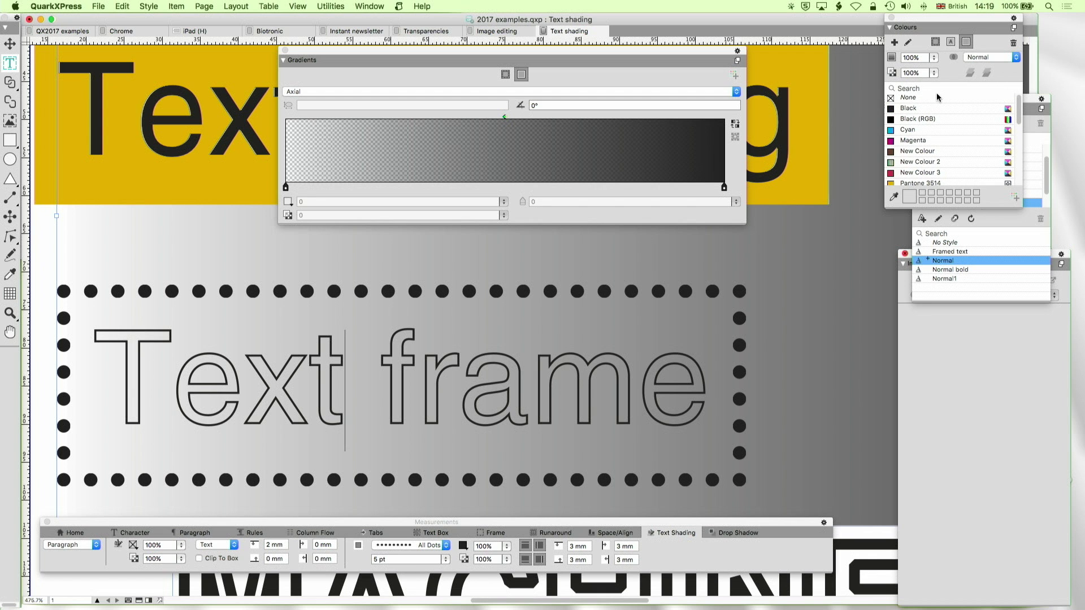
pyautogui.click(937, 98)
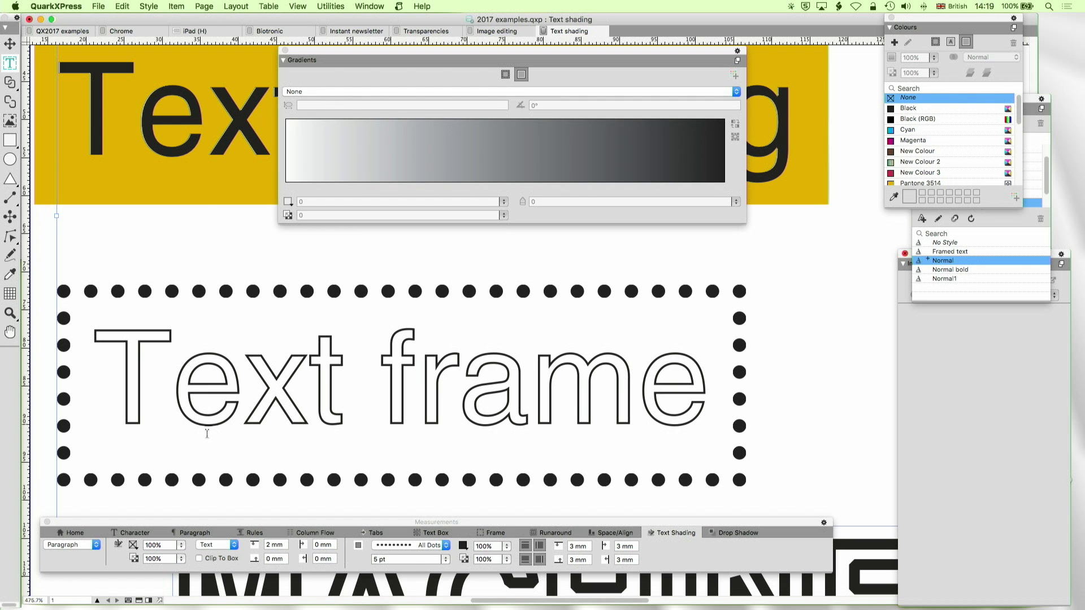
pyautogui.moveTo(123, 392); pyautogui.dragTo(751, 364)
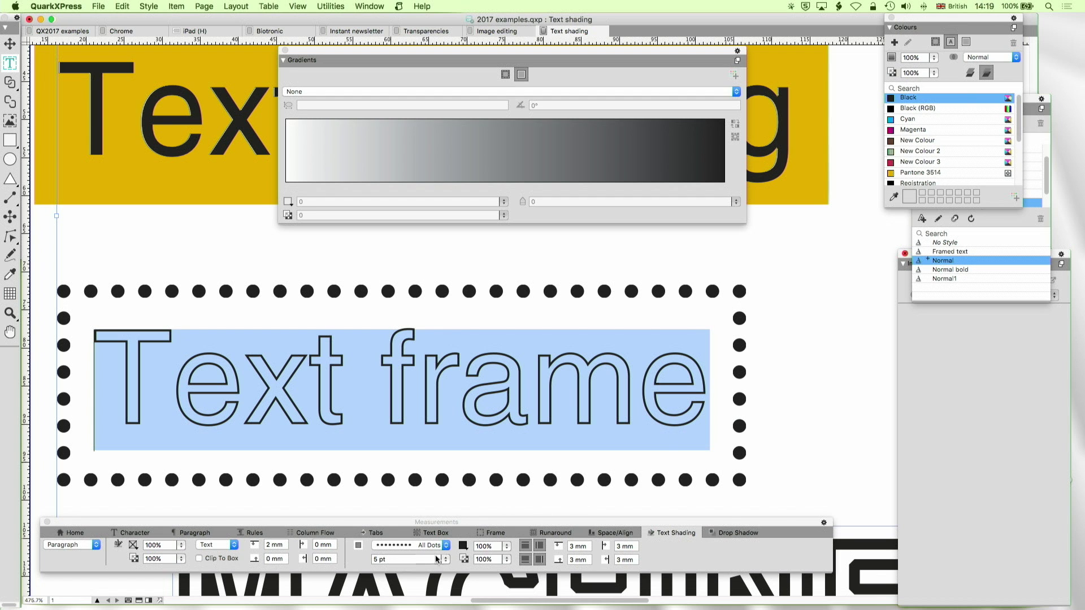
# Set the shading frame colour around Text frame to New Gradient, fading light grey to black.
pyautogui.click(464, 545)
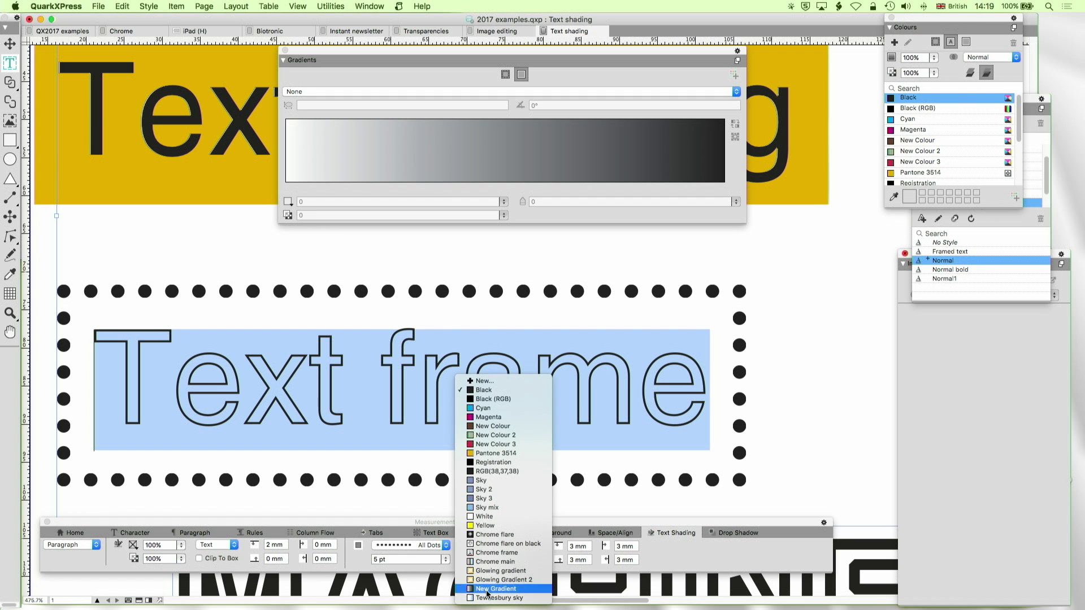
pyautogui.click(487, 589)
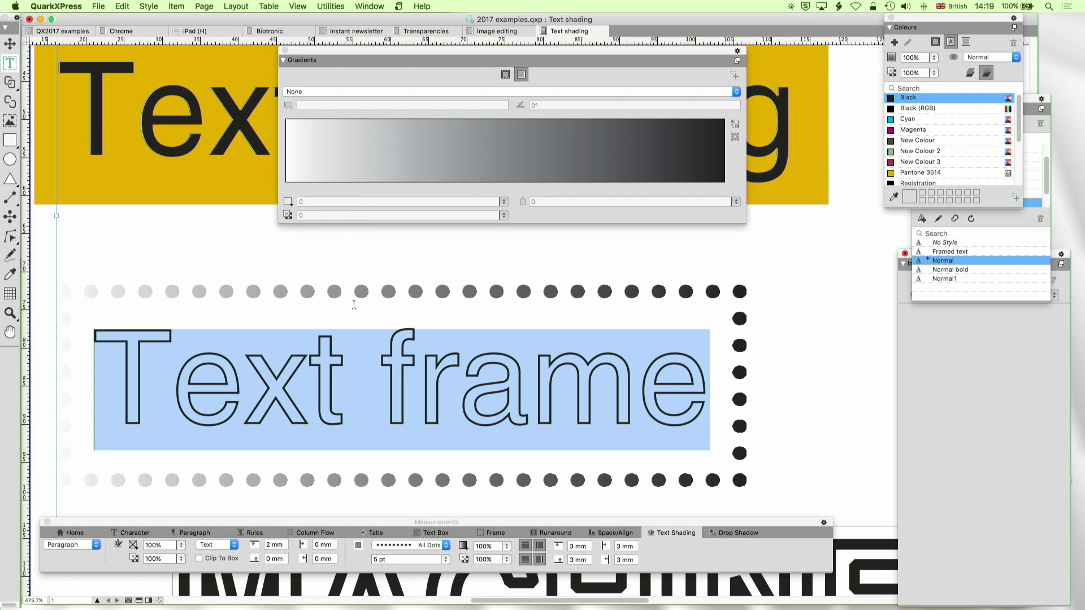
# Select the entire Text shading headline line.
pyautogui.moveTo(455, 51); pyautogui.dragTo(513, 181)
pyautogui.scroll(3, 443, 71)
pyautogui.doubleClick(284, 174)
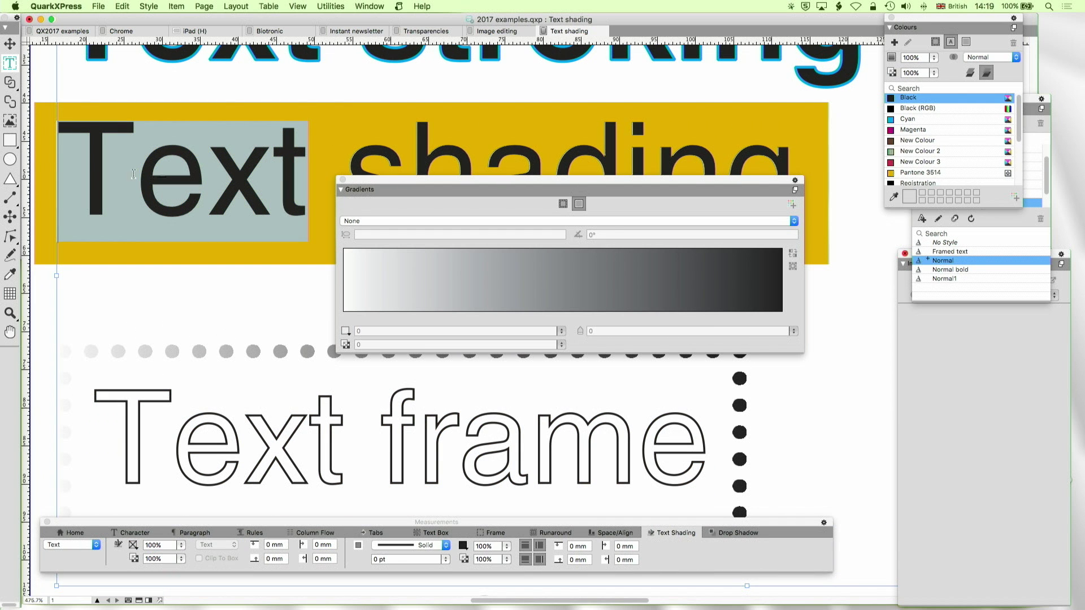
pyautogui.moveTo(72, 169); pyautogui.dragTo(699, 159)
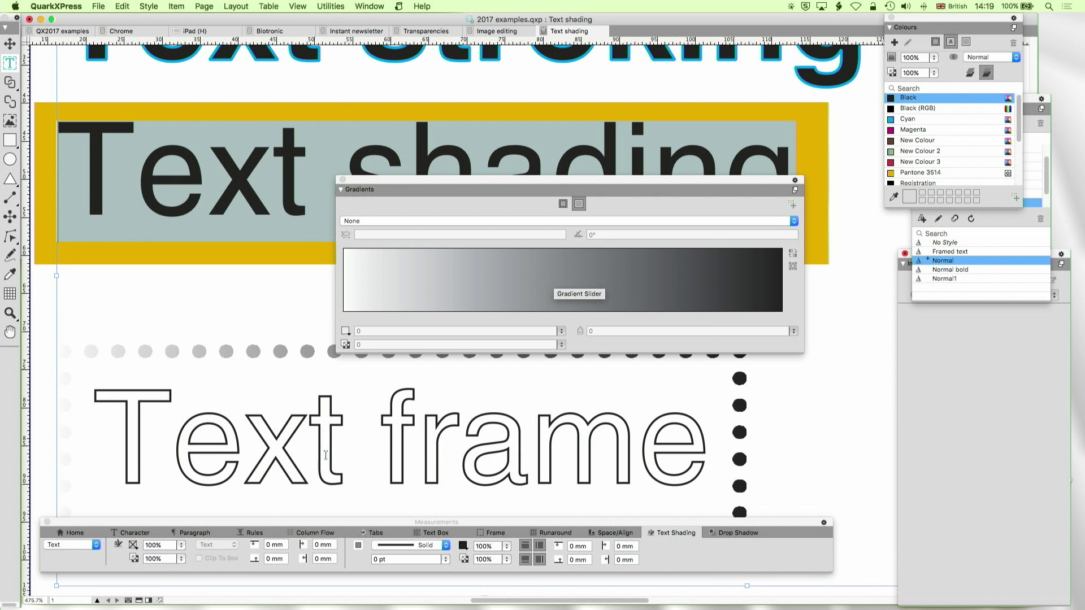
# Make the headline's shading span the whole paragraph in a light blue gradient.
pyautogui.click(85, 545)
pyautogui.click(84, 537)
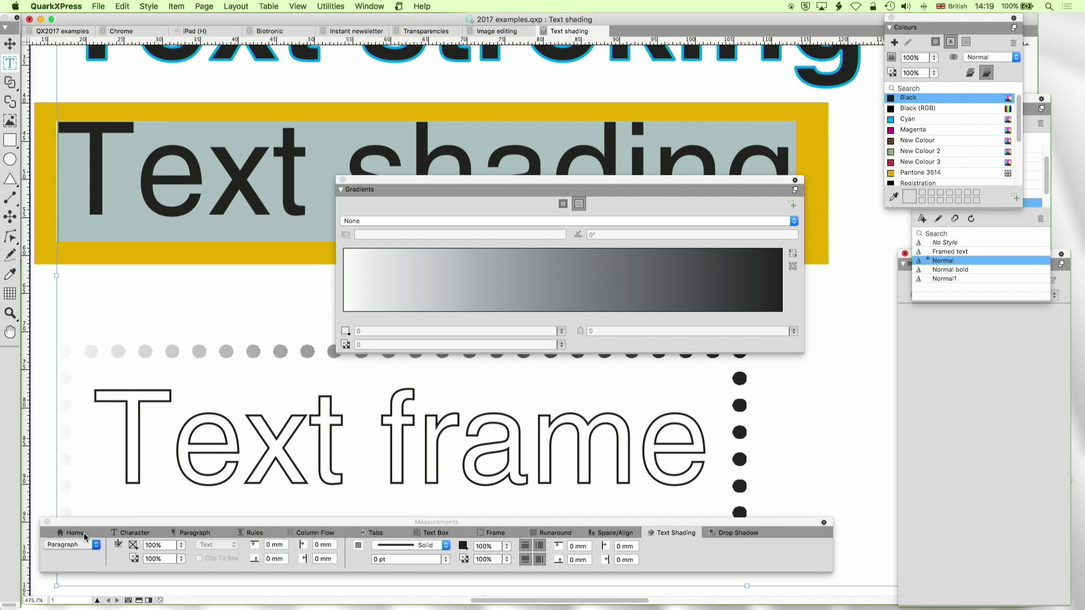
pyautogui.click(134, 546)
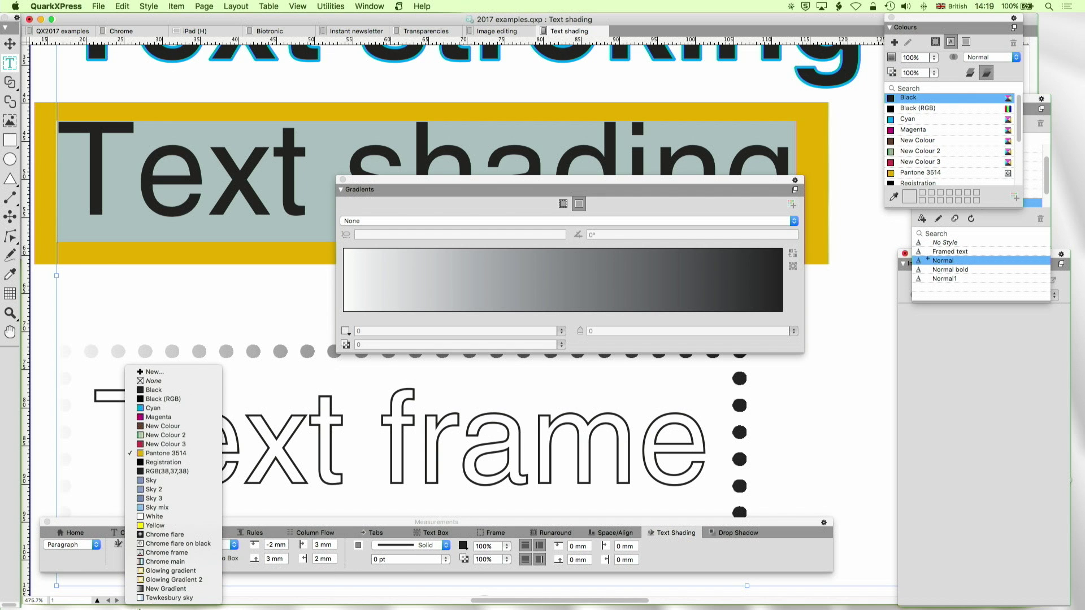
pyautogui.click(148, 601)
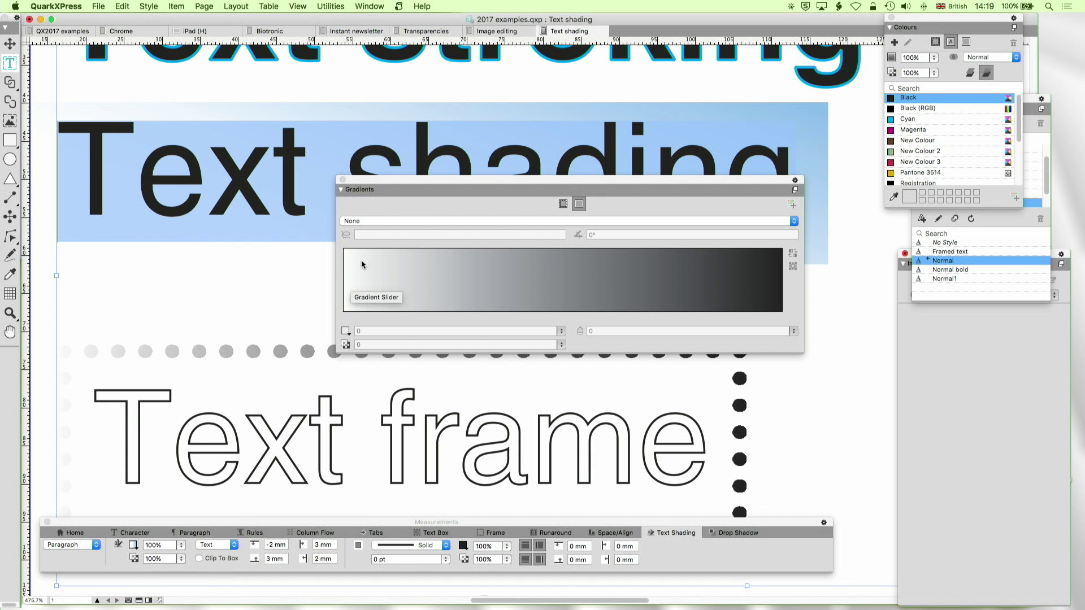
pyautogui.click(361, 153)
pyautogui.moveTo(433, 181); pyautogui.dragTo(384, 275)
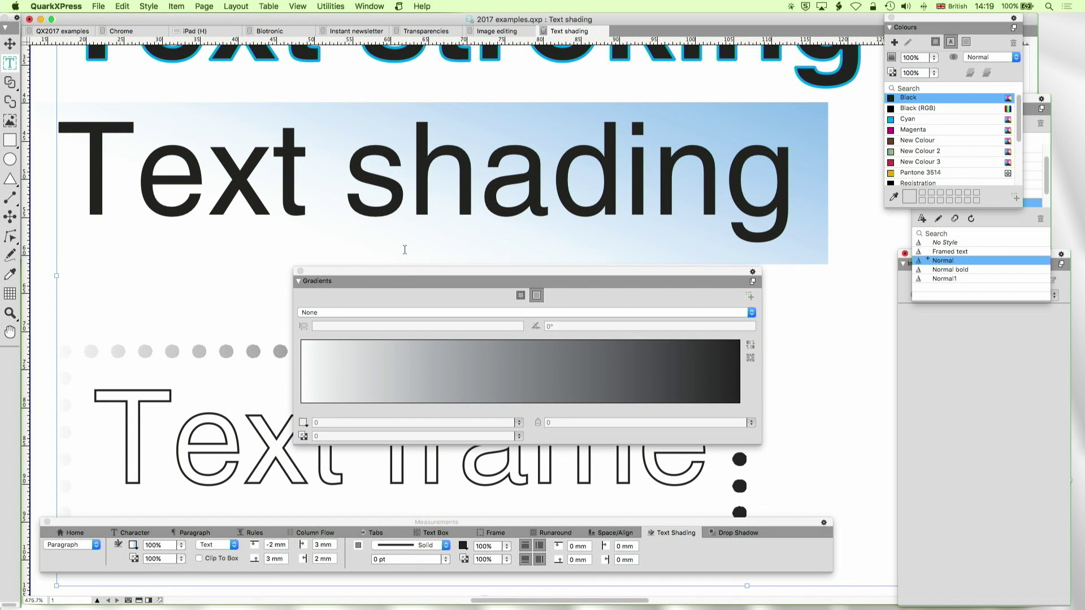
pyautogui.scroll(-10, 405, 250)
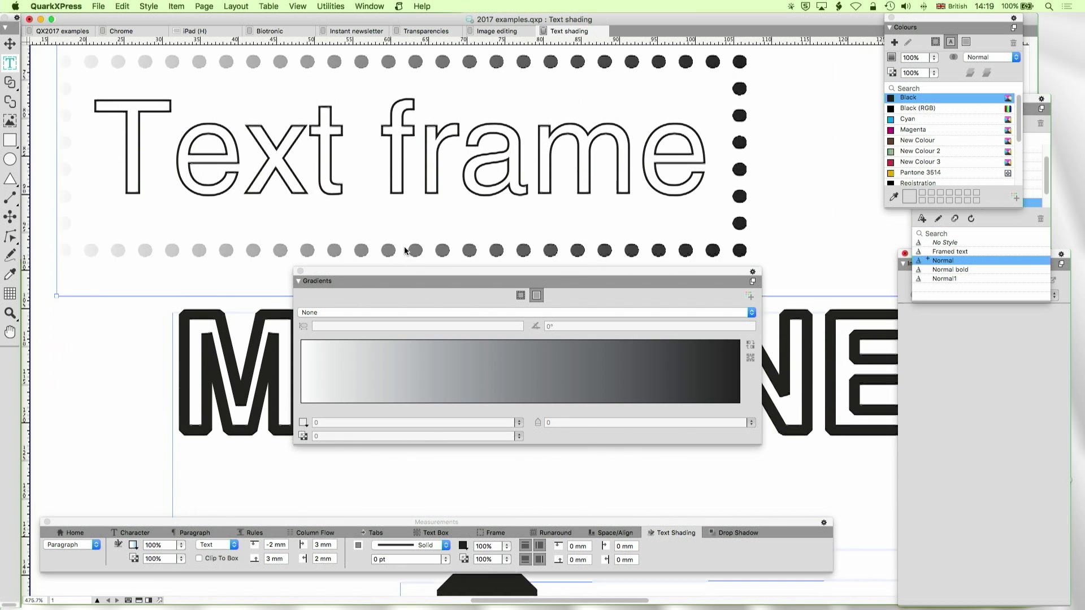
pyautogui.scroll(2, 404, 250)
pyautogui.scroll(2, 405, 250)
# Drag the Gradients palette further down the screen.
pyautogui.moveTo(401, 278); pyautogui.dragTo(396, 332)
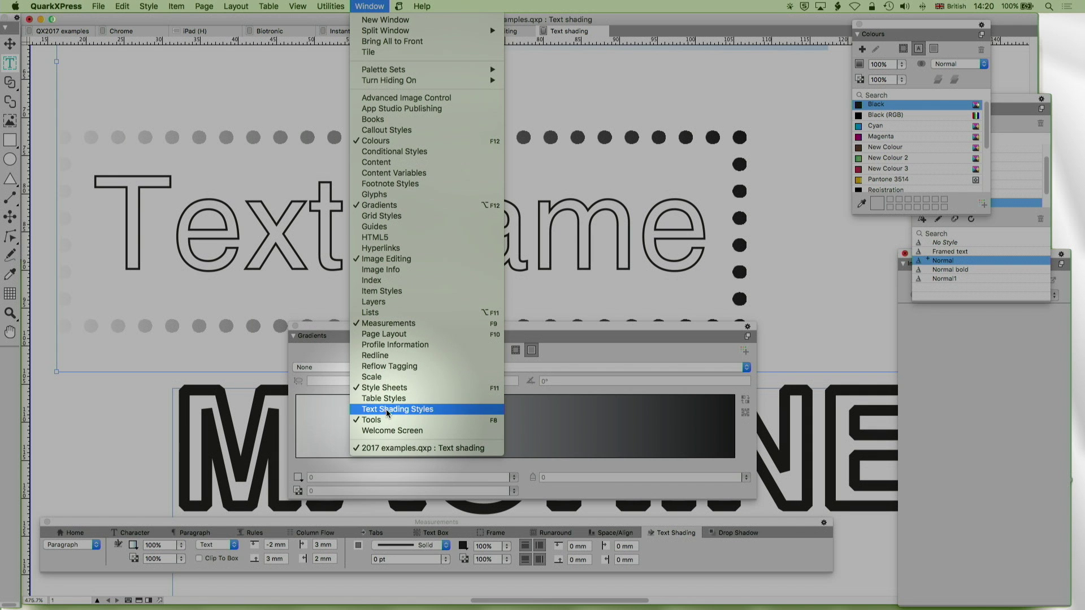
# Show and enlarge the Text Shading Styles palette, then start a new style from the Text frame headline.
pyautogui.click(391, 409)
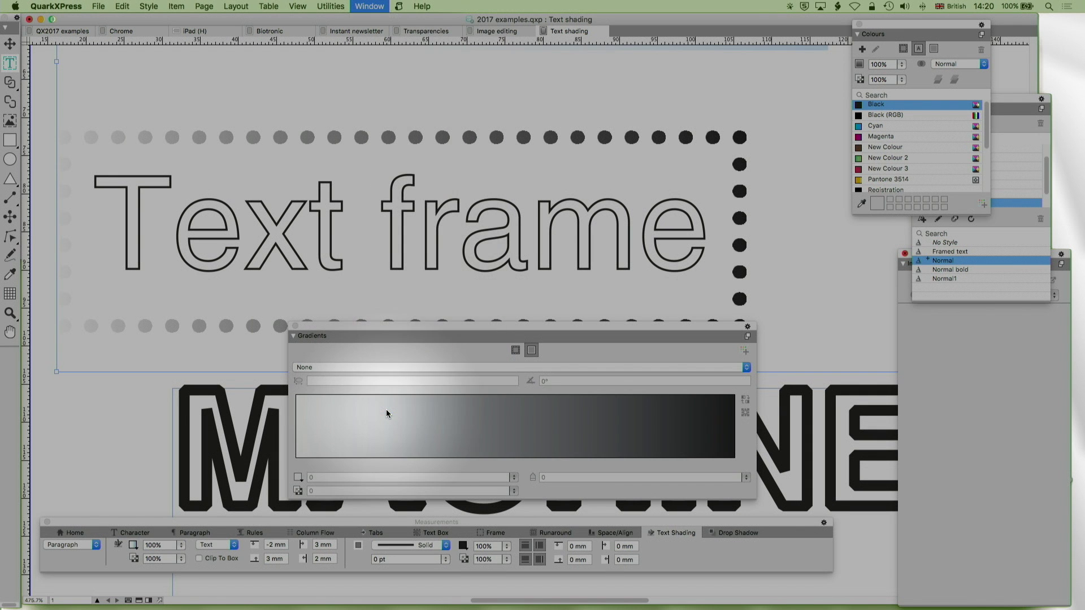
pyautogui.moveTo(646, 52); pyautogui.dragTo(559, 54)
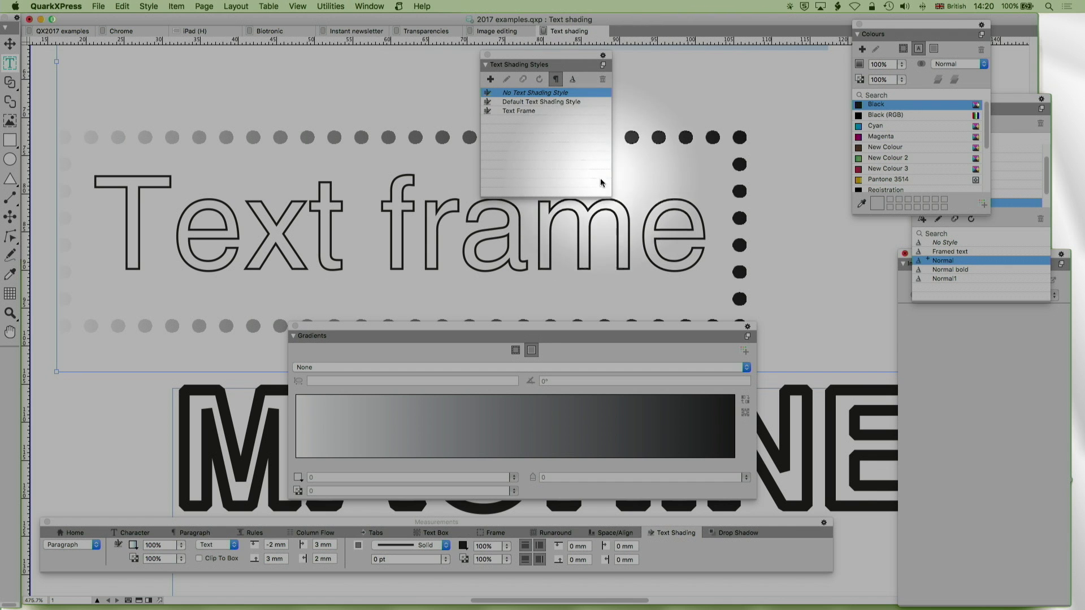
pyautogui.moveTo(612, 196); pyautogui.dragTo(664, 213)
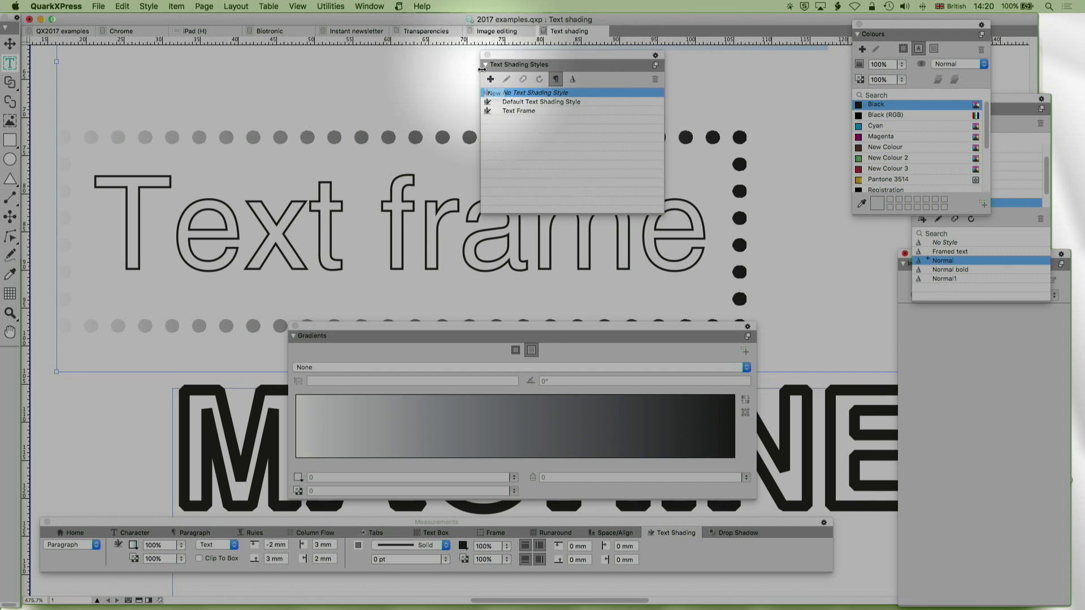
pyautogui.click(344, 195)
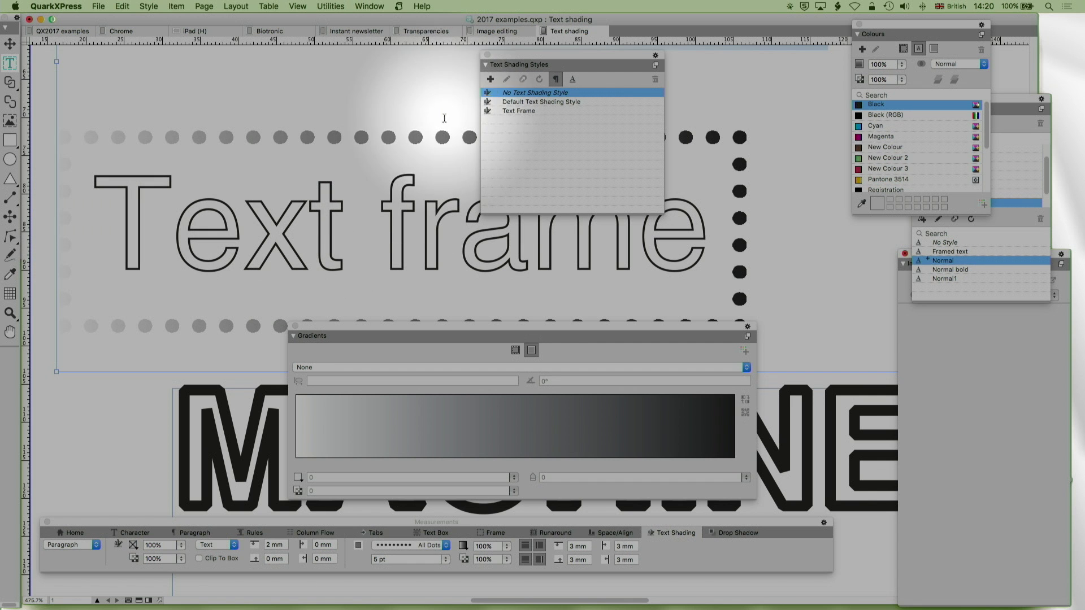
pyautogui.click(491, 80)
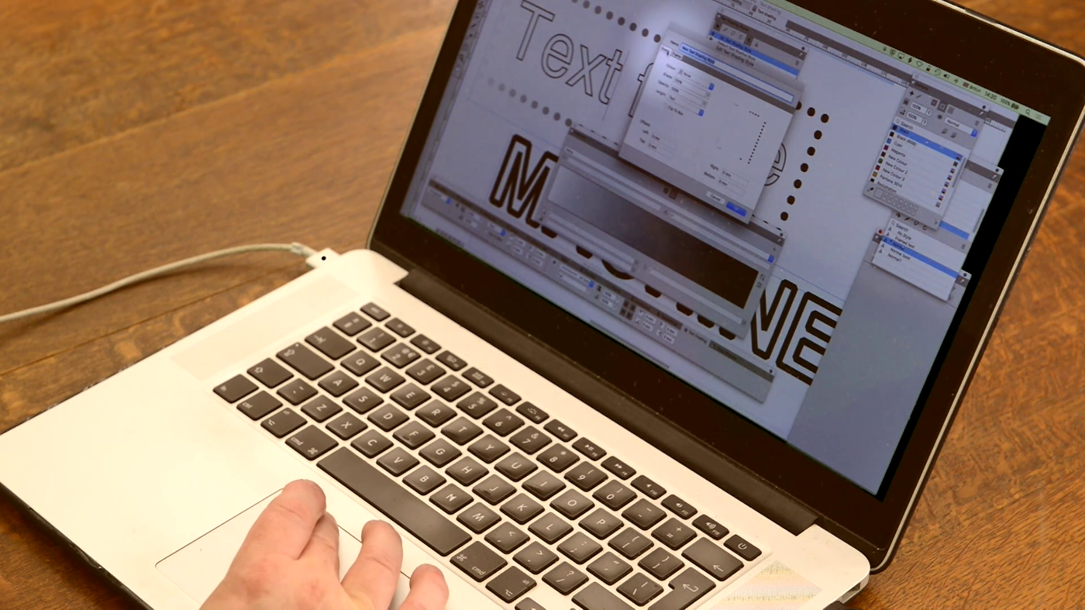
# Save the new shading style as 'Right only' and apply it to the Text frame paragraph.
pyautogui.click(665, 50)
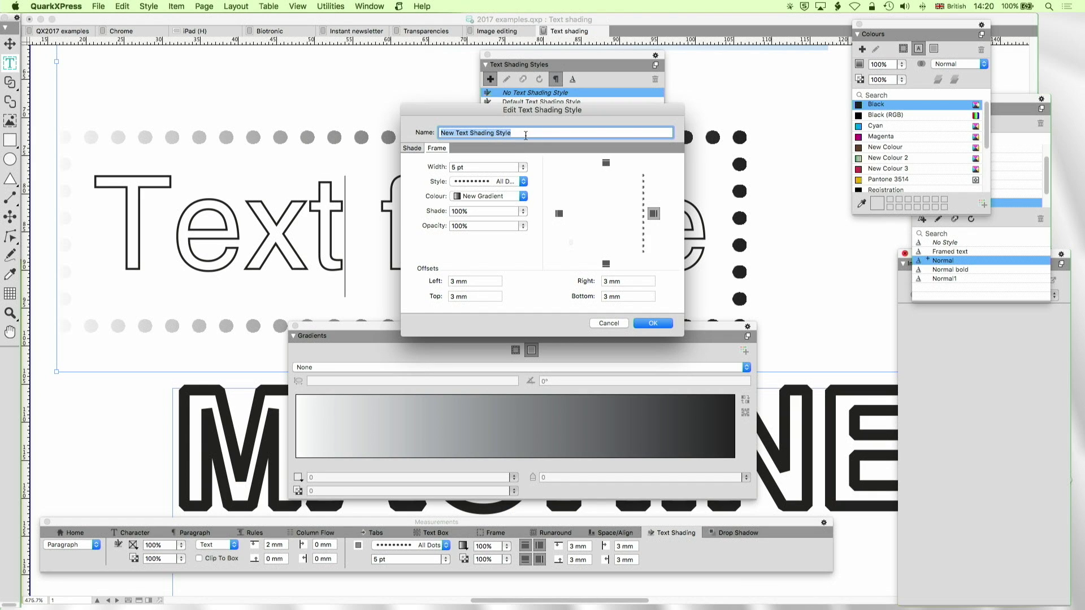
pyautogui.write('Right only')
pyautogui.click(652, 324)
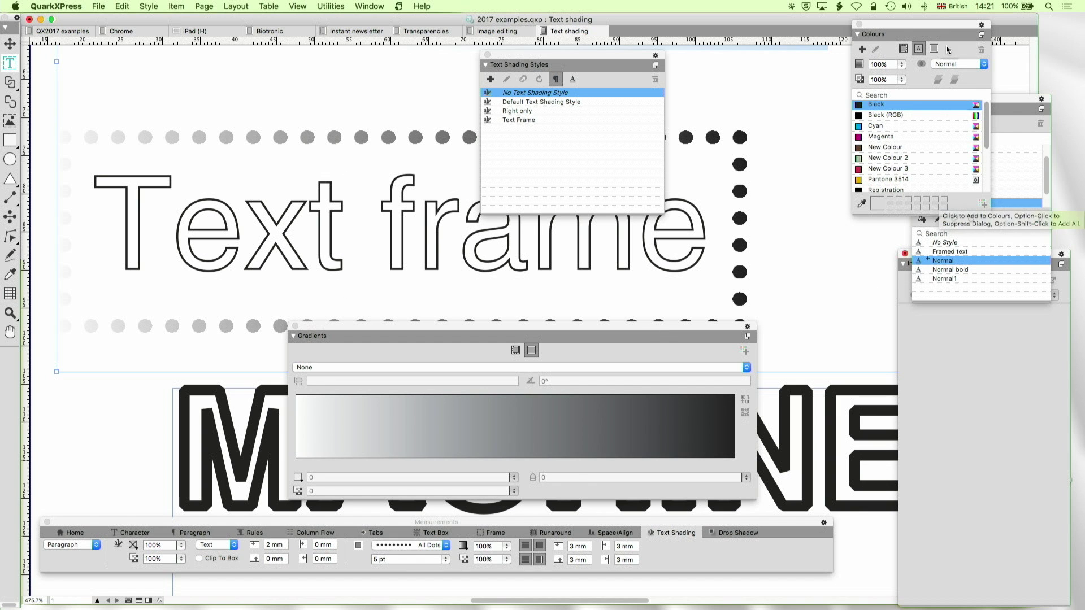
pyautogui.click(519, 113)
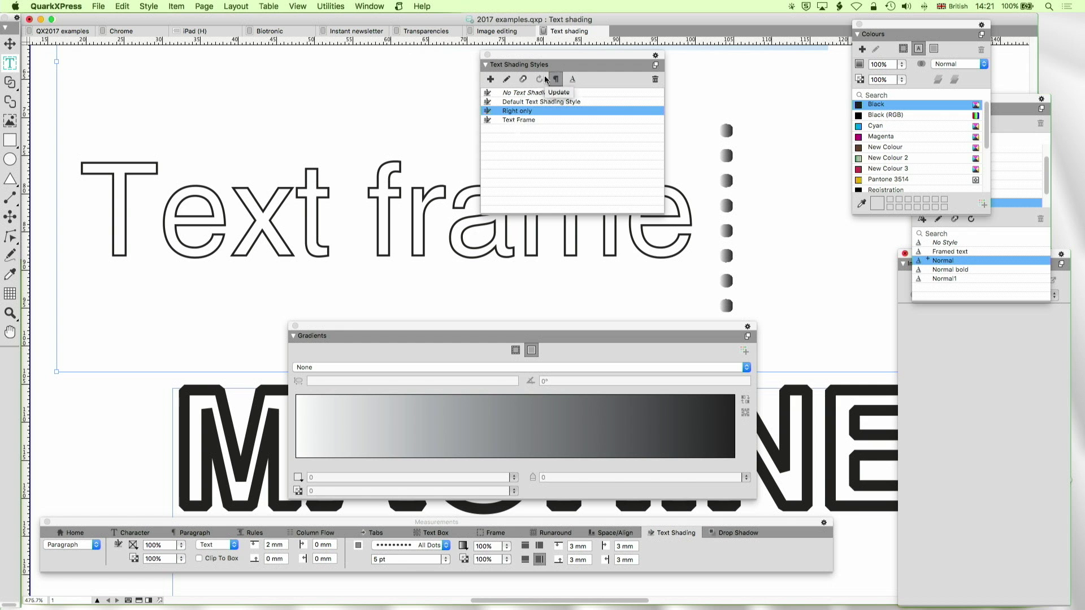
pyautogui.moveTo(552, 65); pyautogui.dragTo(544, 43)
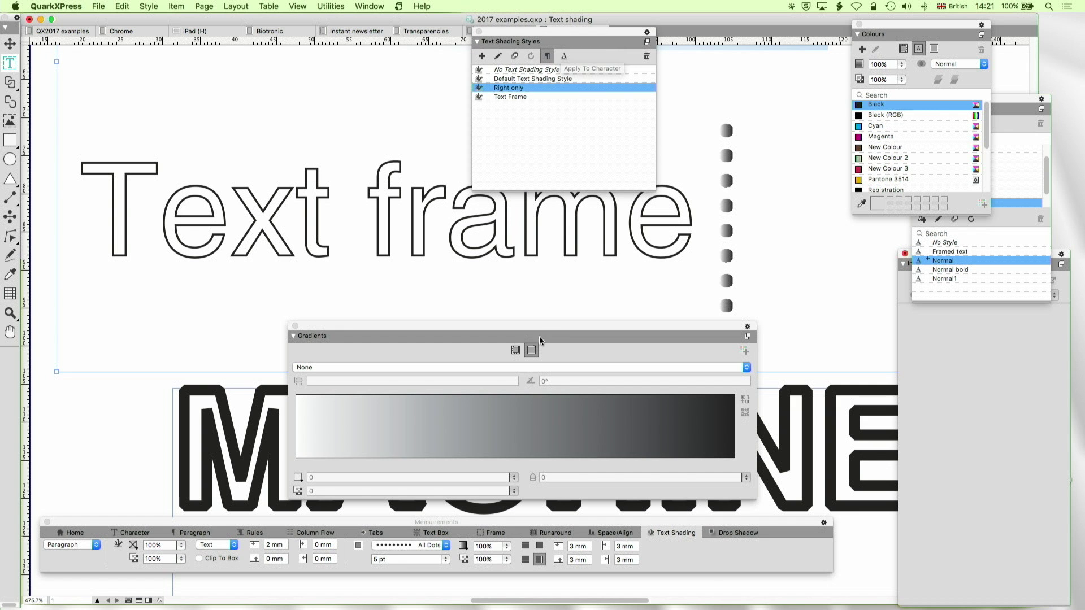
# Rearrange the palettes and bring up an enlarged Style Sheets palette.
pyautogui.moveTo(551, 327); pyautogui.dragTo(488, 474)
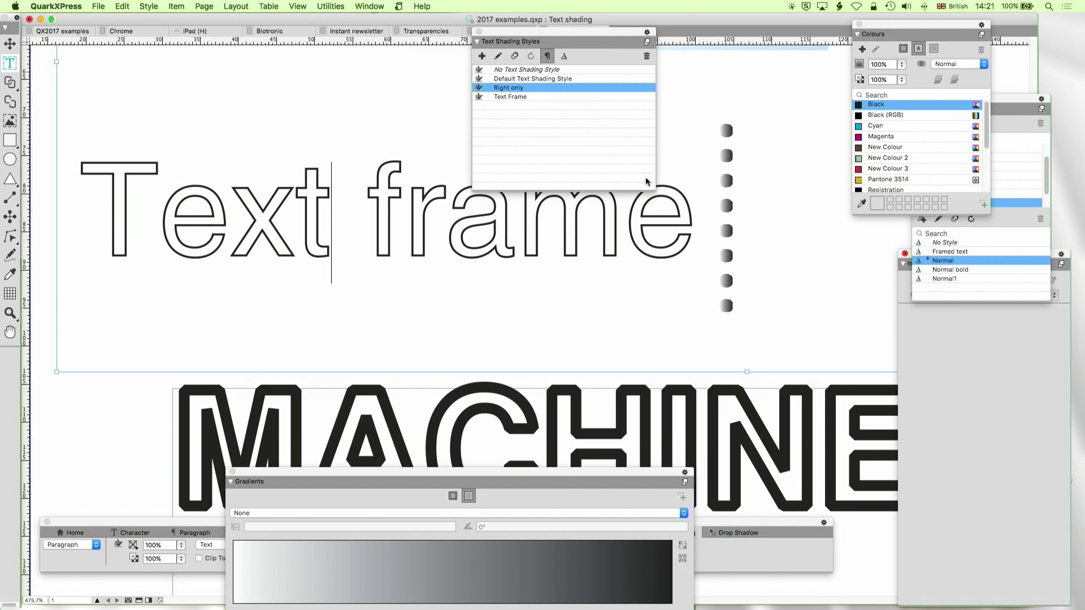
pyautogui.moveTo(655, 192); pyautogui.dragTo(633, 174)
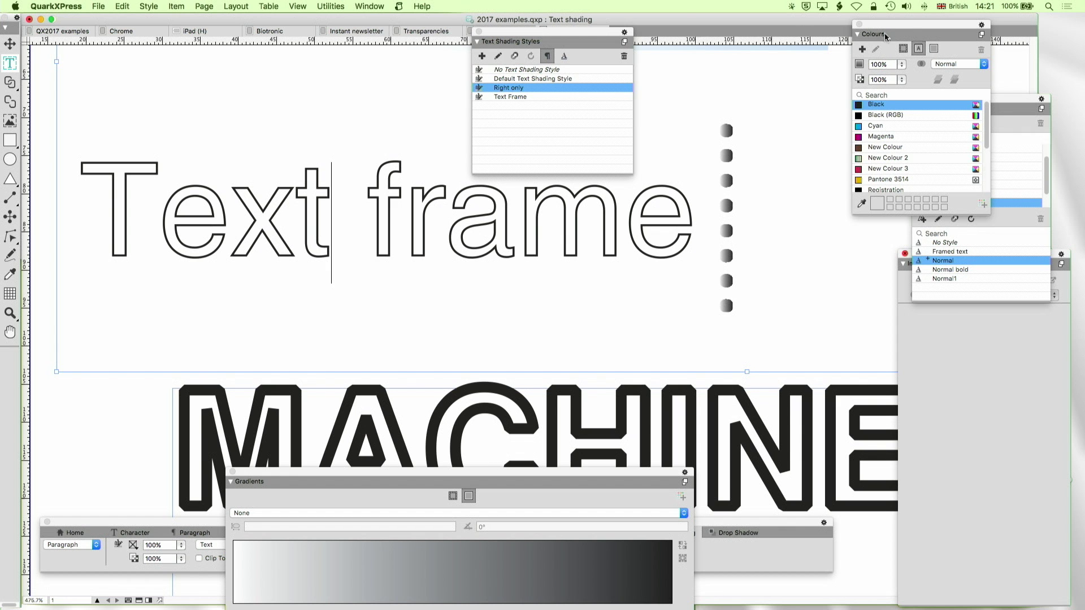
pyautogui.click(371, 7)
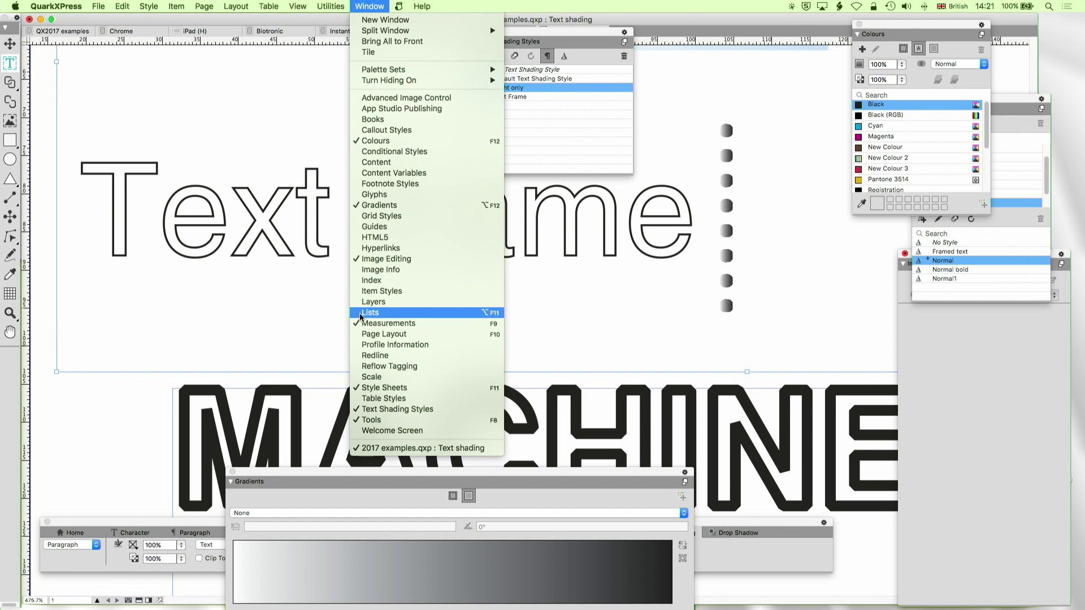
pyautogui.click(376, 378)
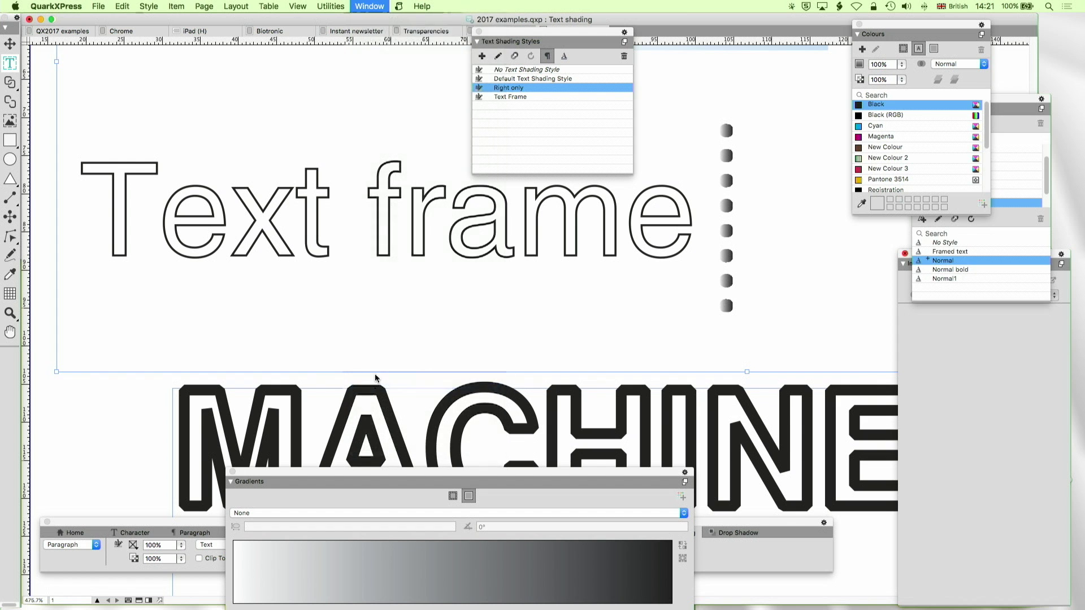
pyautogui.click(378, 6)
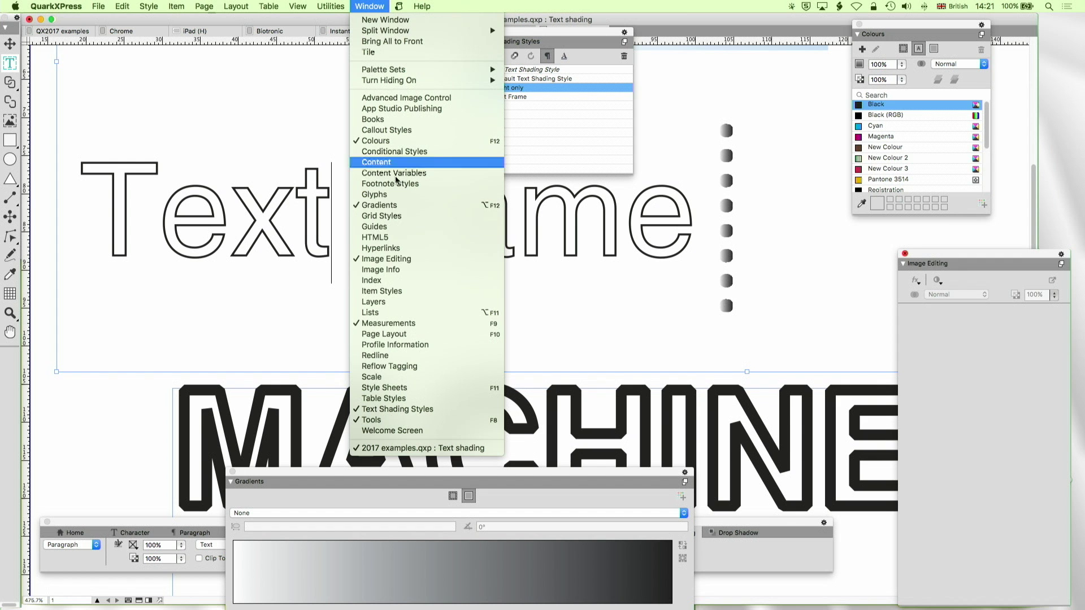
pyautogui.click(384, 388)
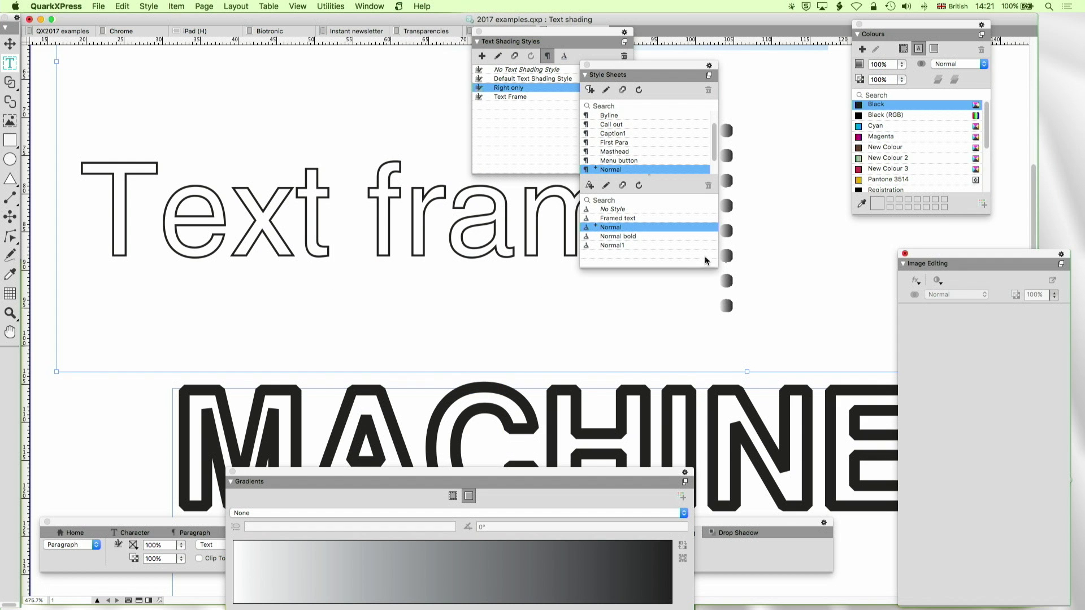
pyautogui.moveTo(714, 265); pyautogui.dragTo(815, 341)
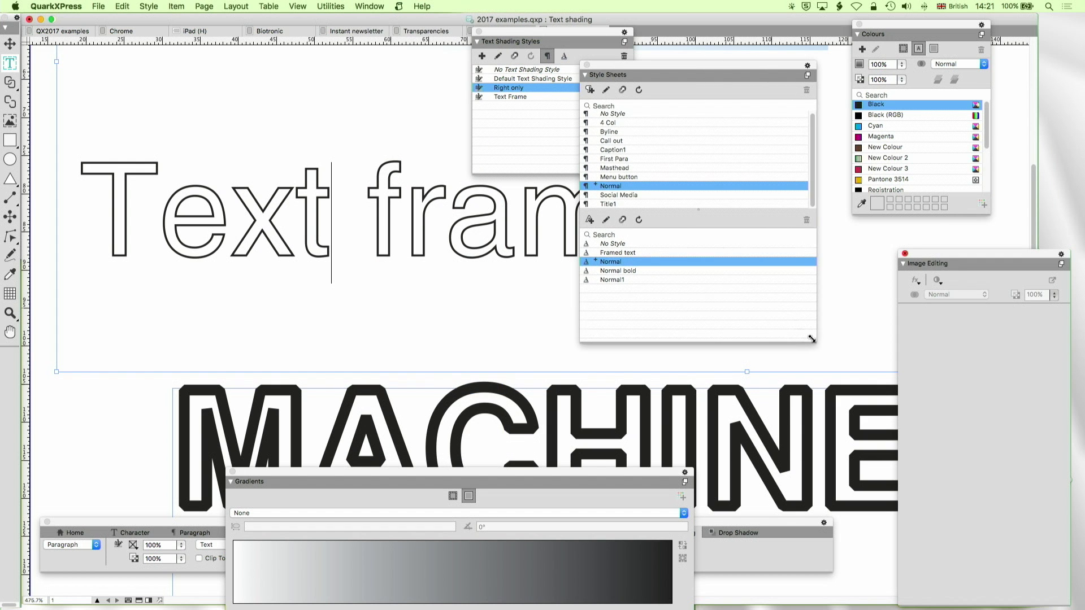
# Create the paragraph style sheet 'Text framed' with Text Shading set to Text Frame.
pyautogui.click(590, 90)
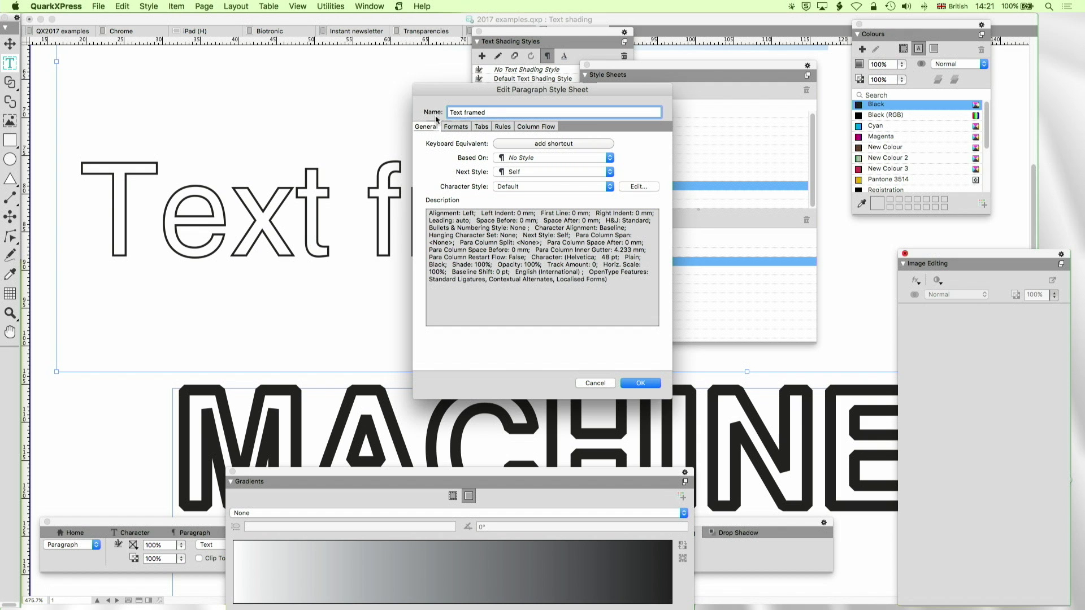
pyautogui.click(463, 128)
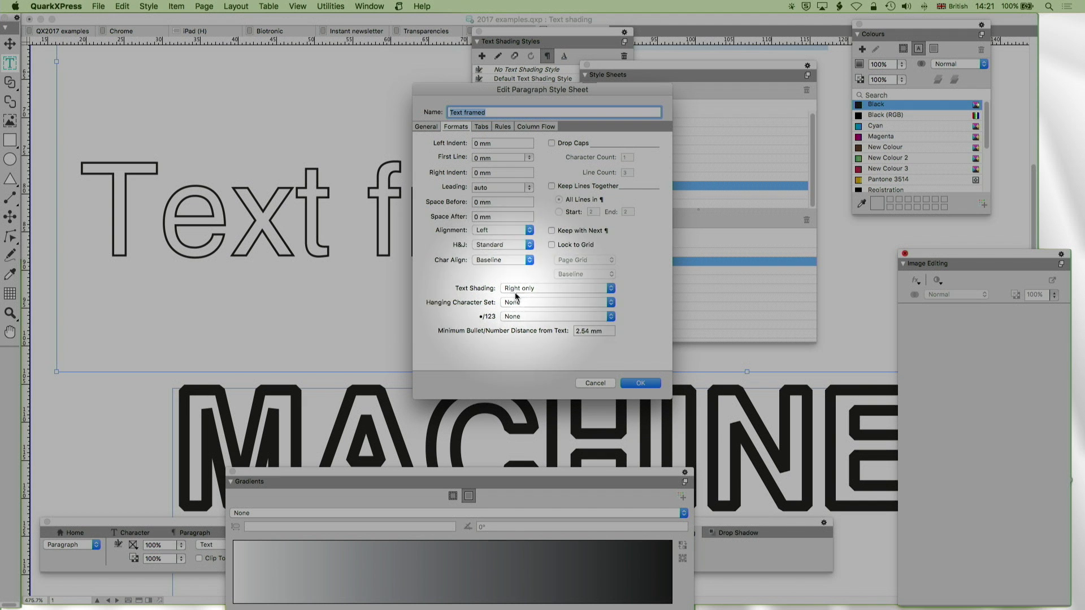
pyautogui.click(537, 288)
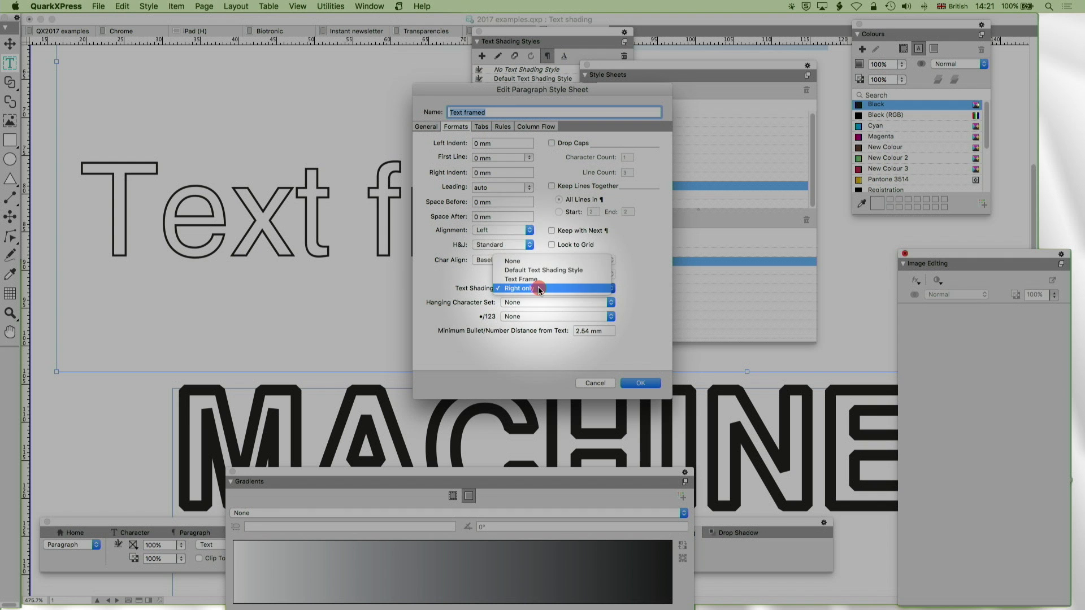
pyautogui.click(571, 280)
pyautogui.click(655, 384)
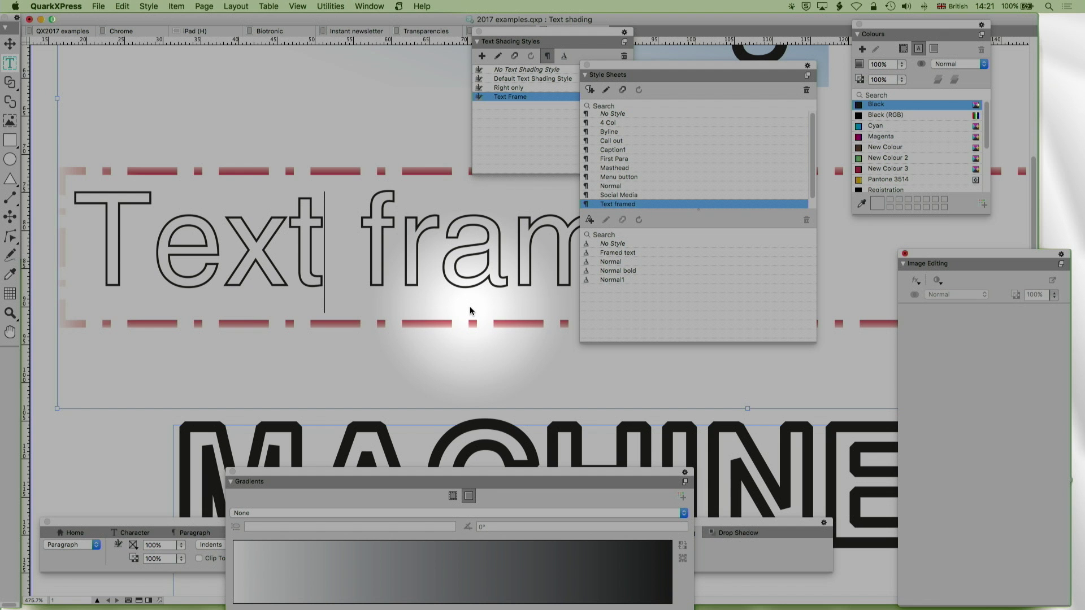
# Try the Social Media and Title1 styles on the headline, then undo and reapply Text framed.
pyautogui.scroll(-2, 470, 310)
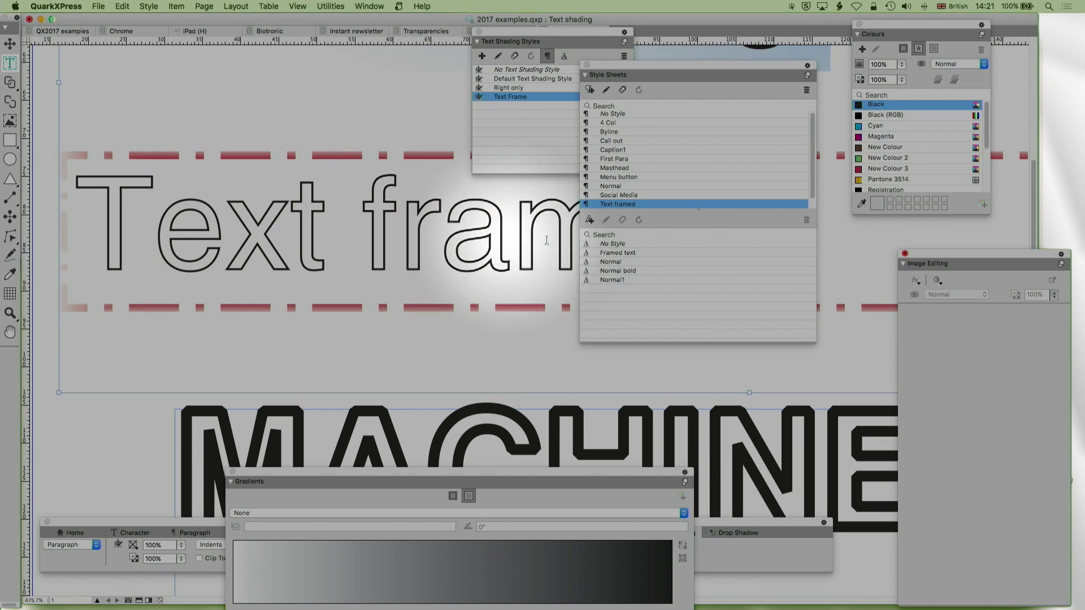
pyautogui.click(625, 196)
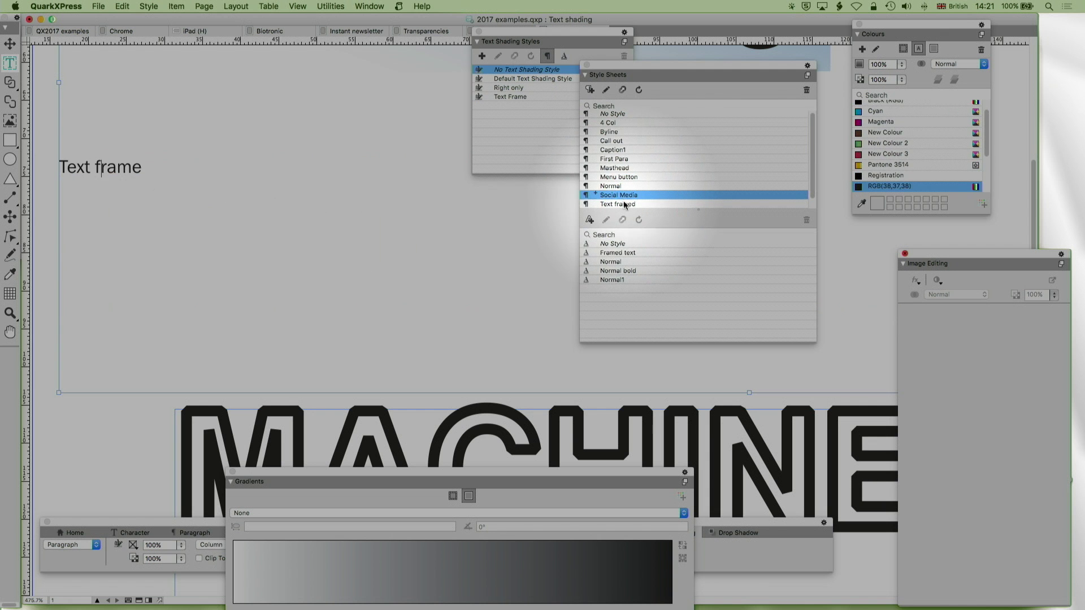
pyautogui.click(623, 202)
pyautogui.click(651, 202)
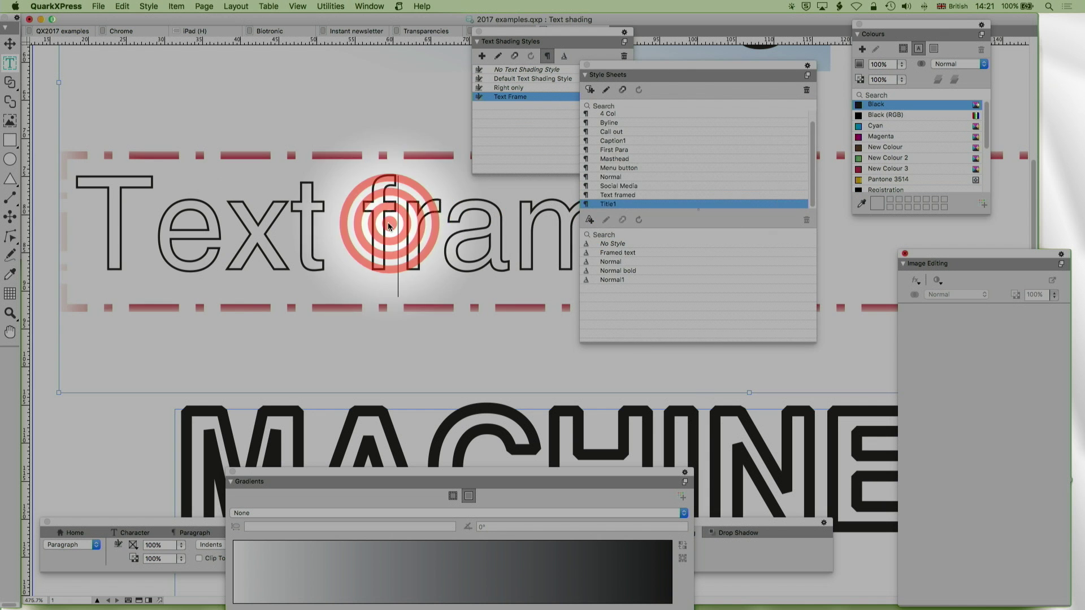
pyautogui.click(627, 213)
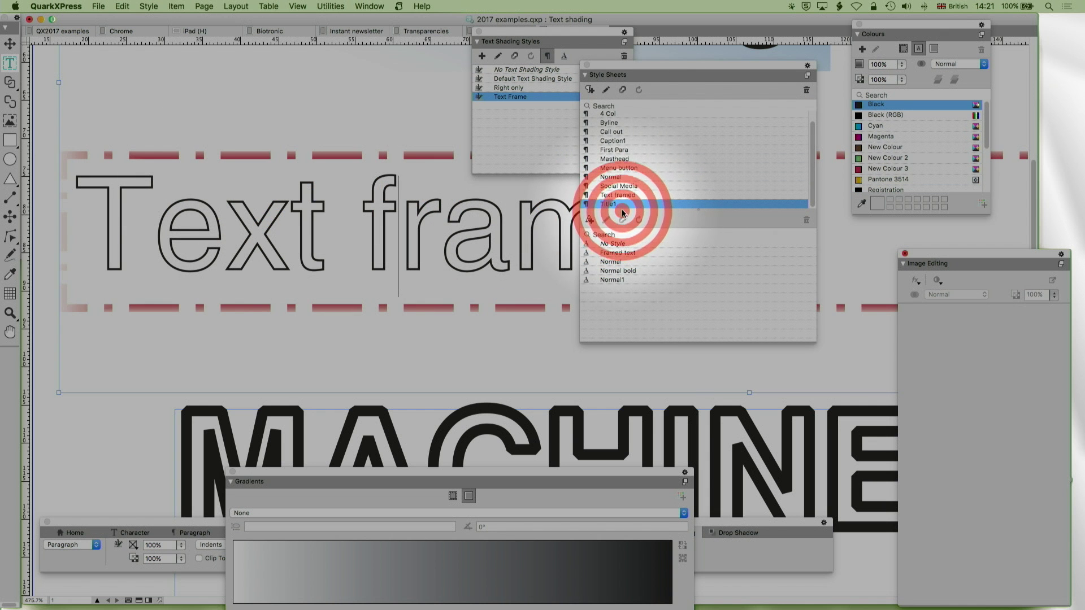
pyautogui.click(345, 154)
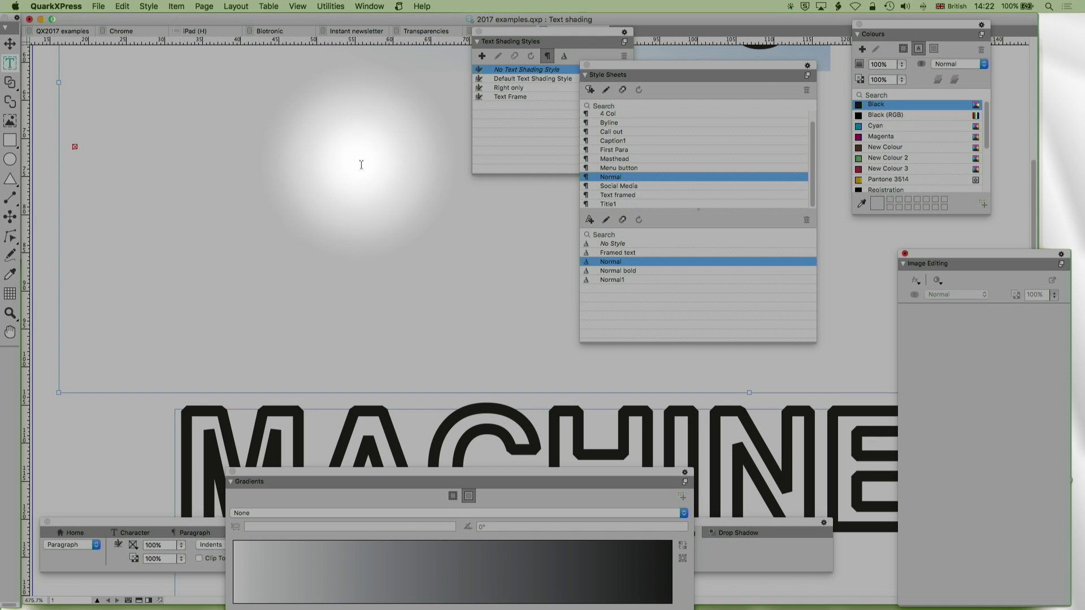
pyautogui.press('super+z')
pyautogui.click(377, 190)
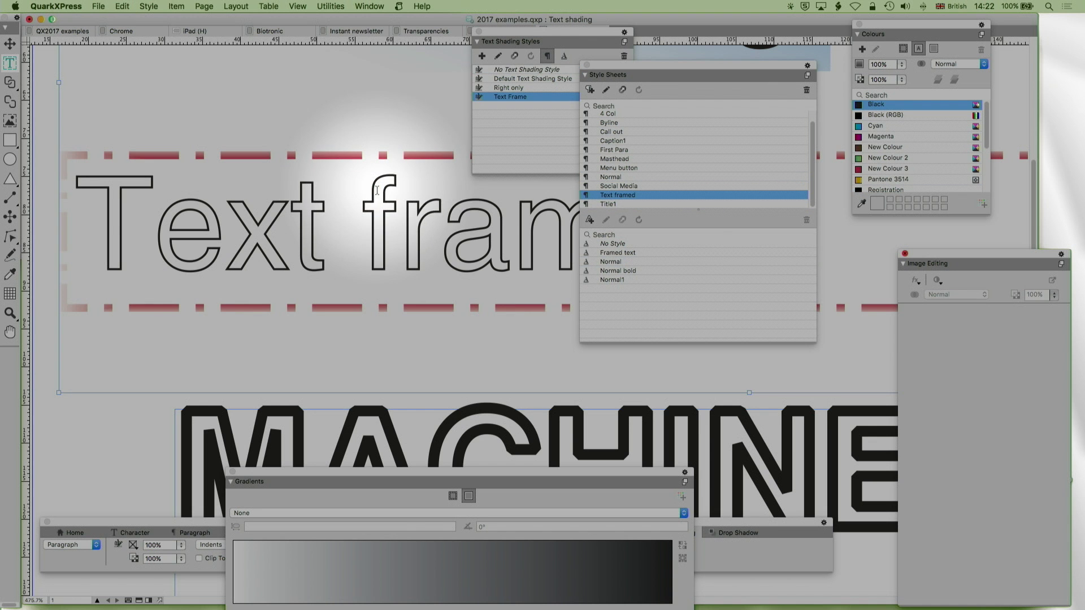
# Compare Right only and Text Frame shading on the headline, settling on Right only.
pyautogui.click(524, 88)
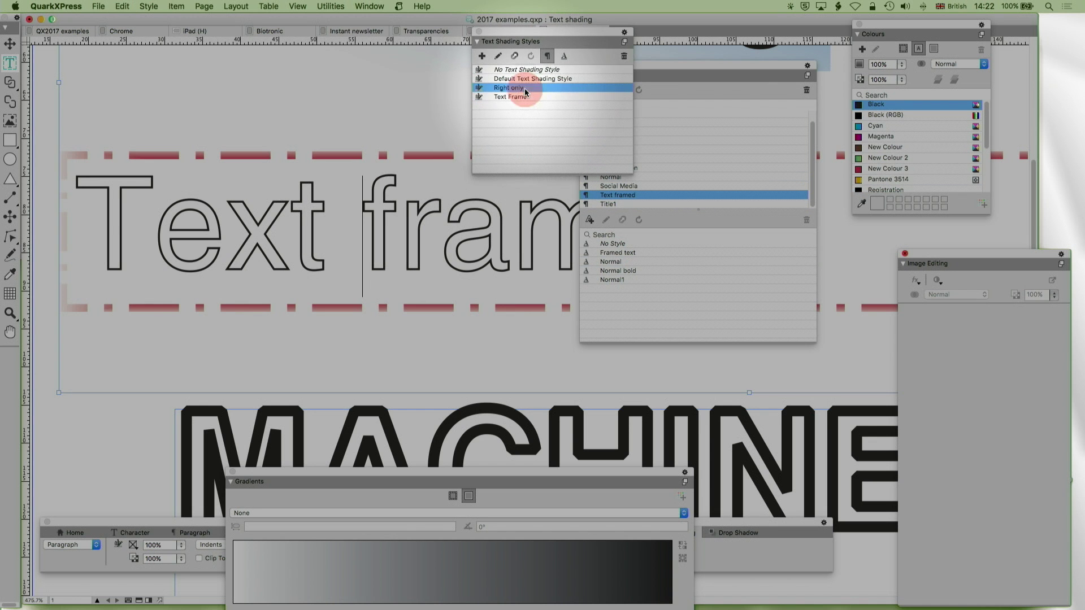
pyautogui.moveTo(663, 64)
pyautogui.mouseDown()
pyautogui.moveTo(734, 351)
pyautogui.moveTo(756, 346)
pyautogui.mouseUp()
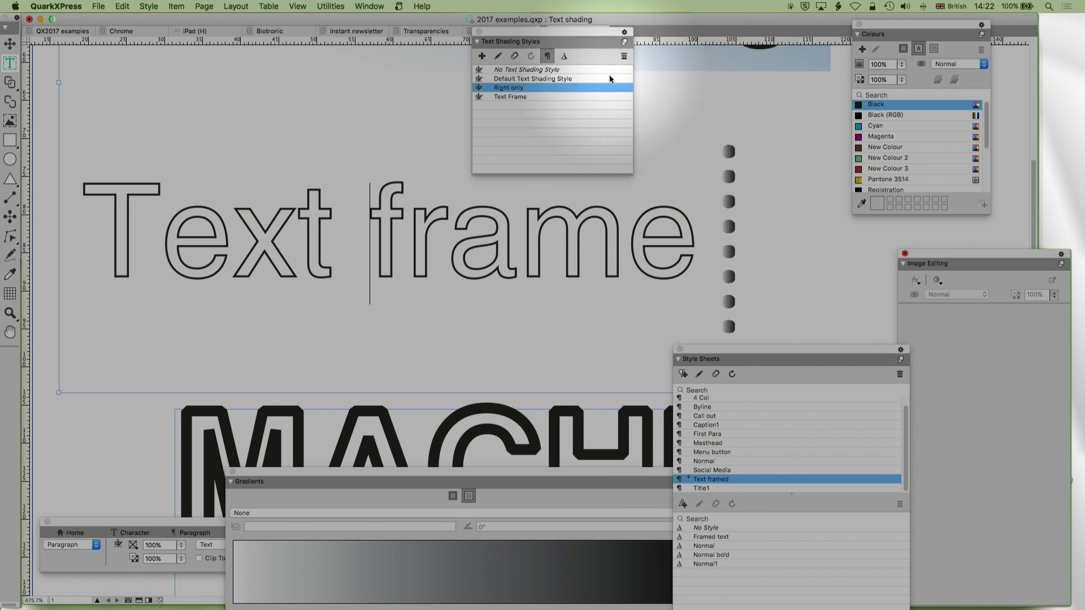
pyautogui.moveTo(631, 171); pyautogui.dragTo(638, 123)
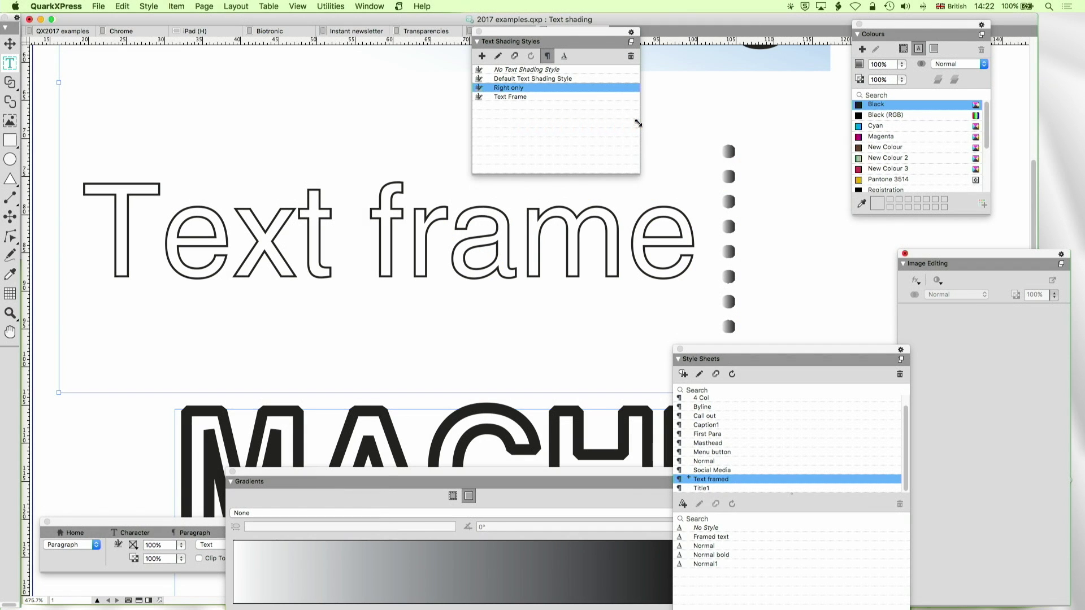
pyautogui.click(514, 98)
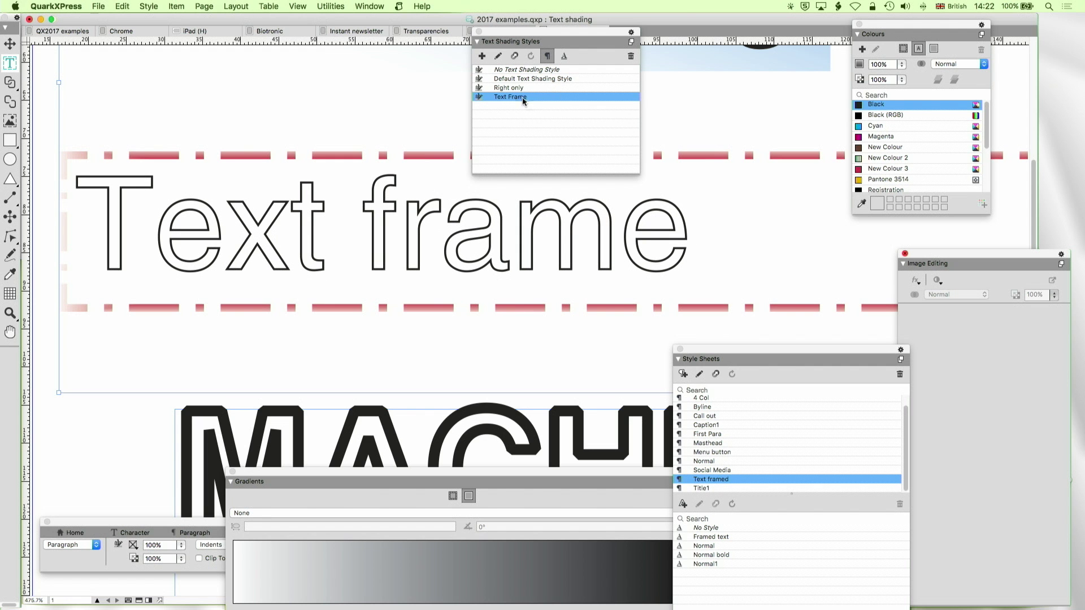
pyautogui.click(510, 89)
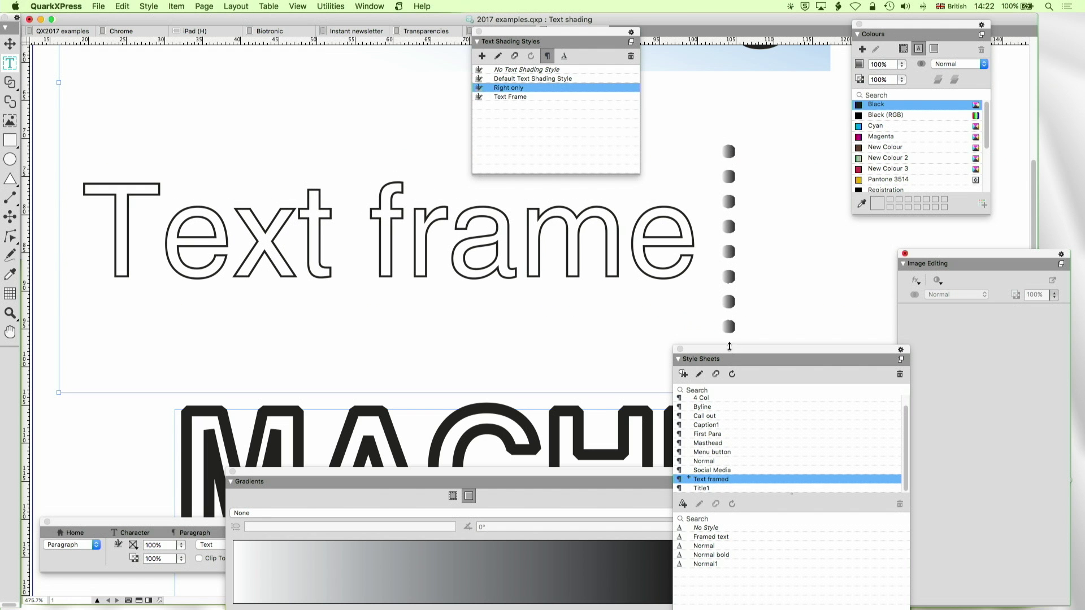
pyautogui.moveTo(729, 347); pyautogui.dragTo(665, 163)
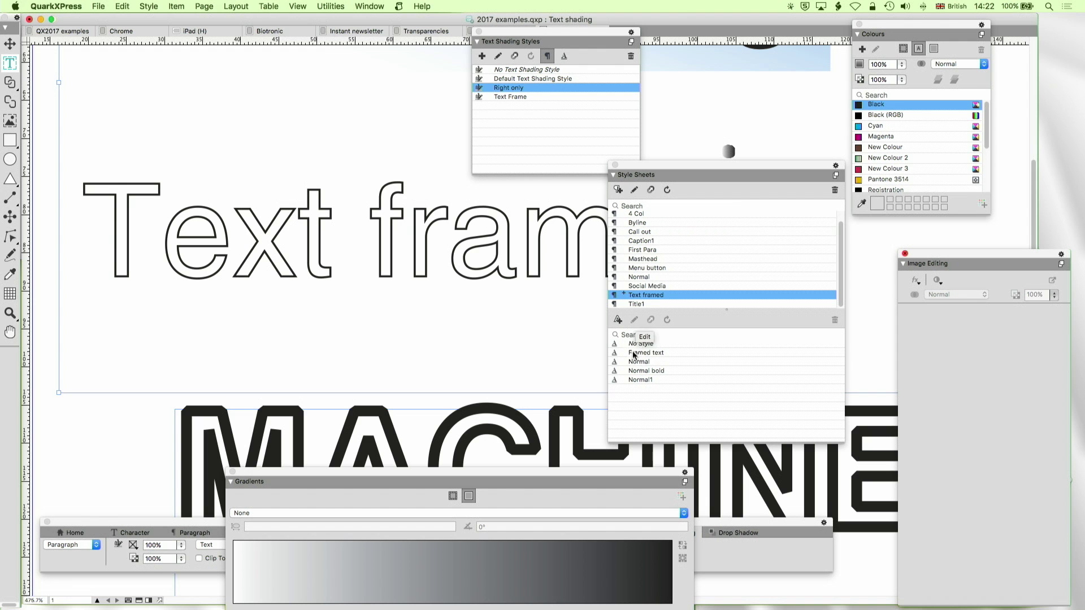
# Create a new character style sheet whose text shading is Right only.
pyautogui.click(618, 321)
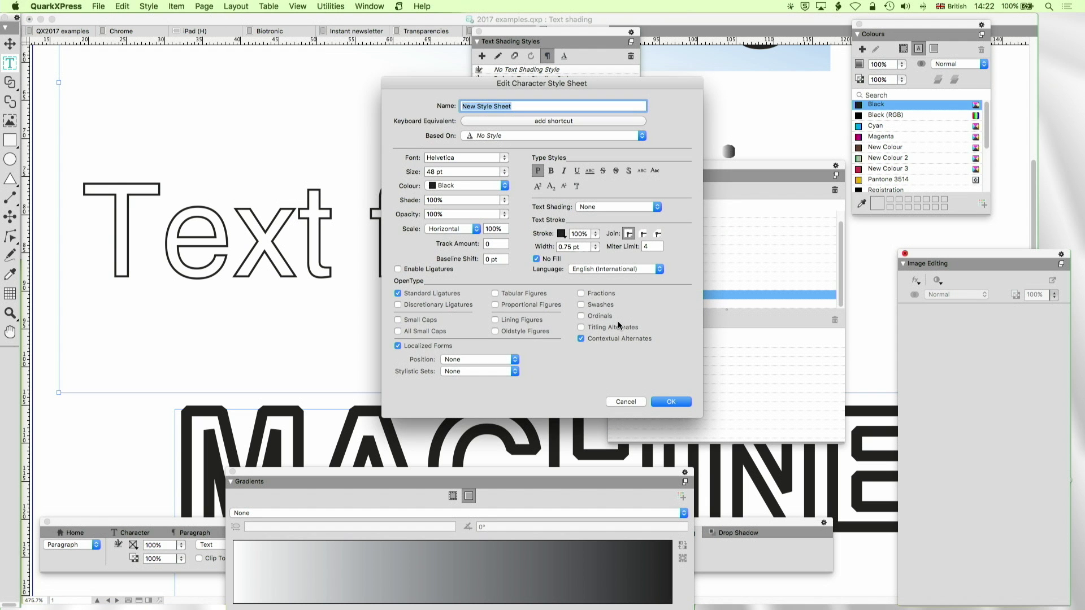
pyautogui.click(616, 207)
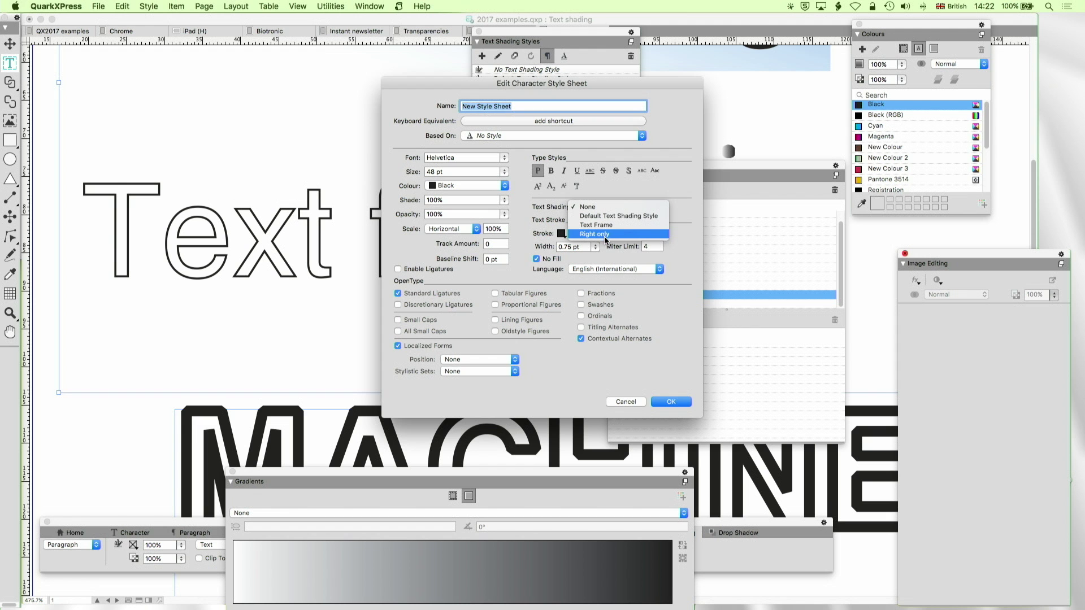
pyautogui.click(613, 233)
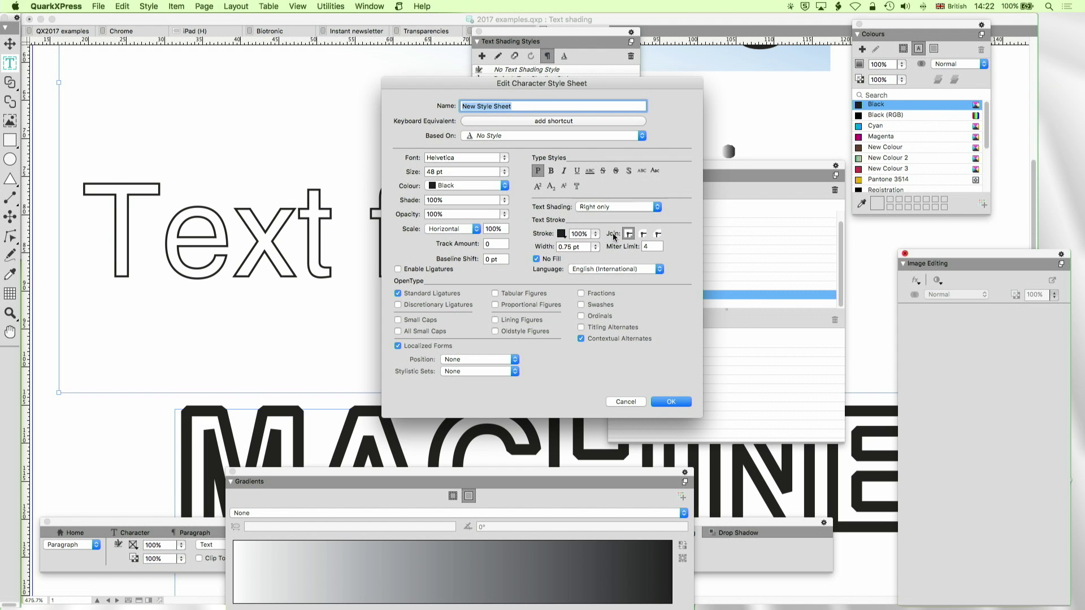
pyautogui.click(670, 402)
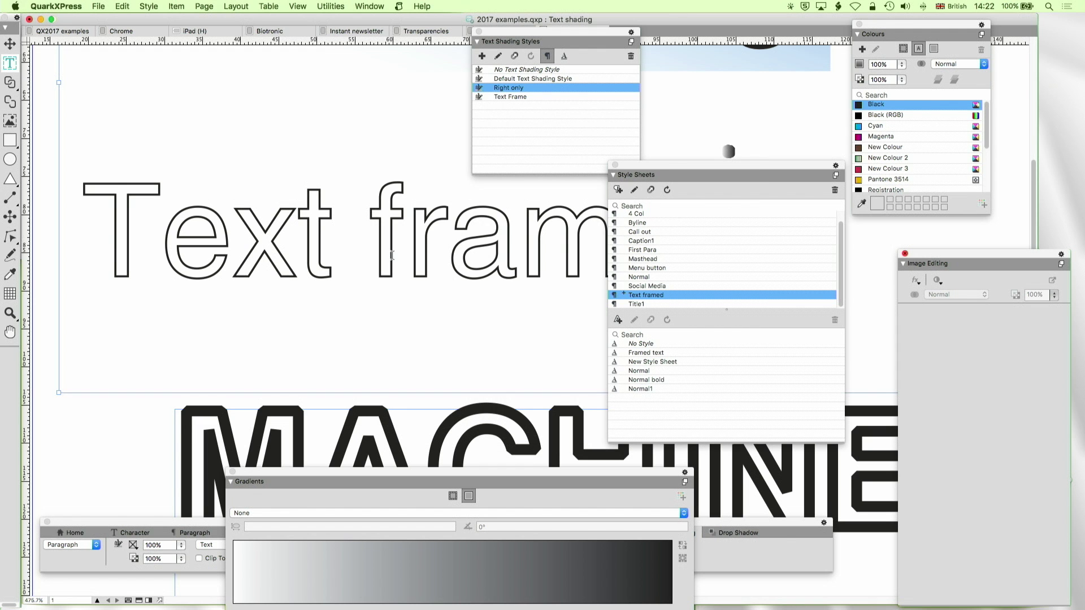
# Zoom out to the whole page and give the letter k Right only shading.
pyautogui.press('super+0')
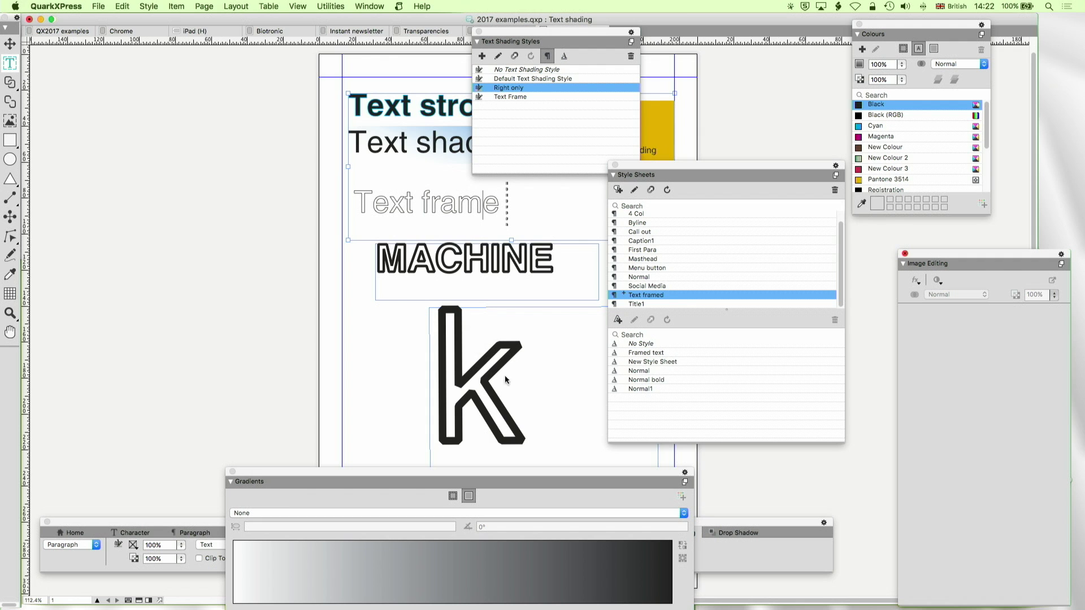
pyautogui.doubleClick(505, 379)
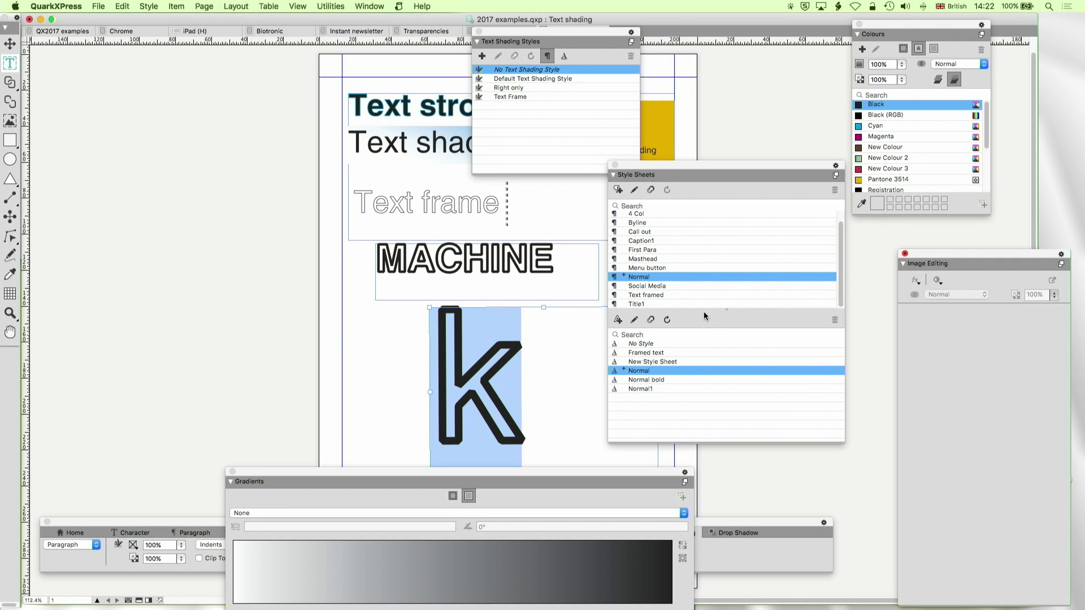
pyautogui.moveTo(696, 166); pyautogui.dragTo(858, 198)
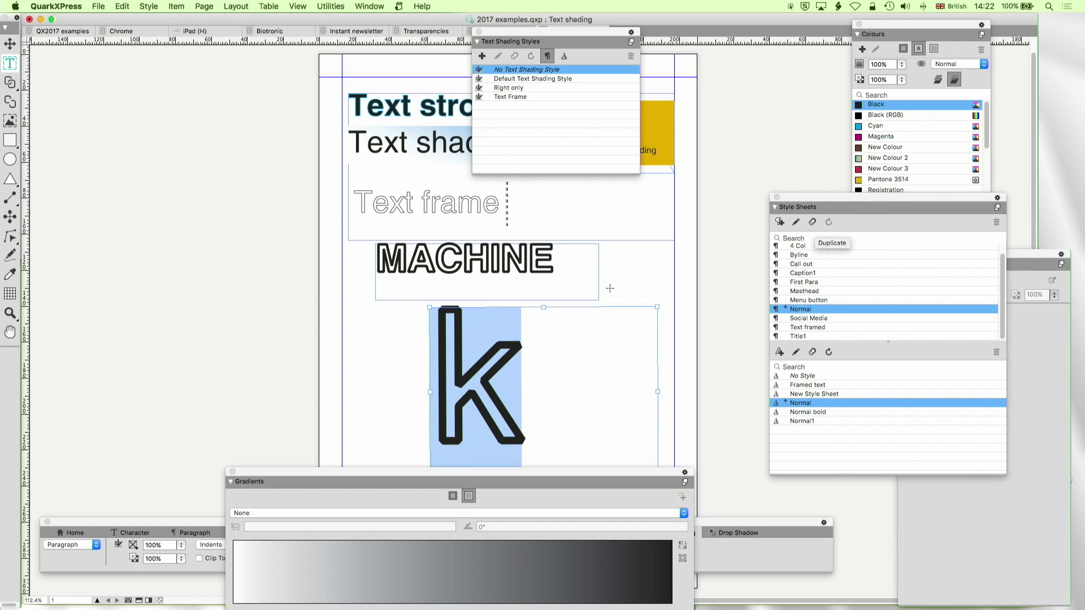
pyautogui.click(509, 87)
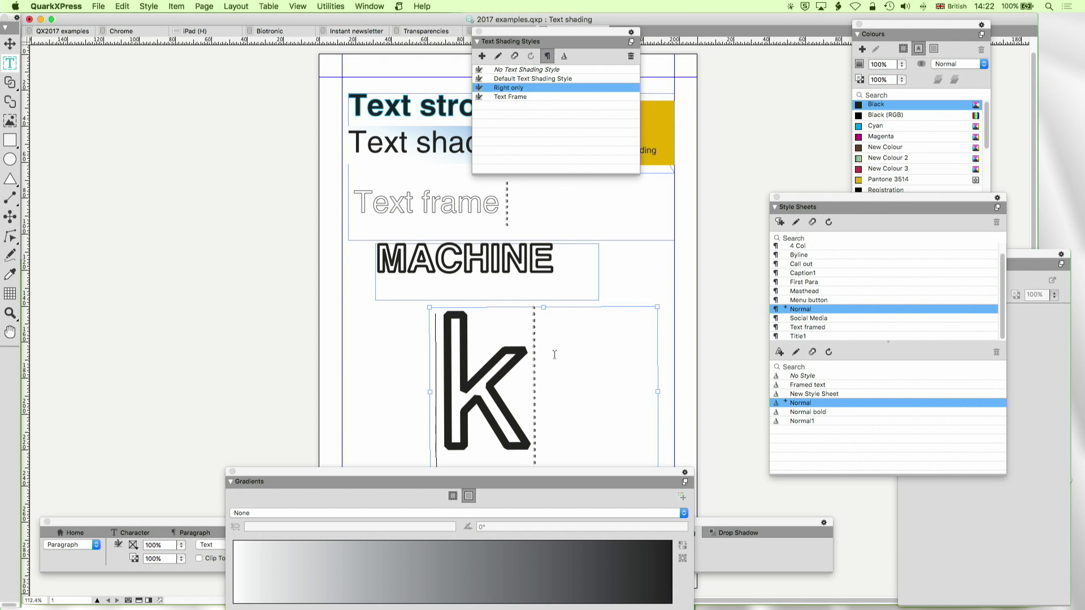
# Create the character style sheet 'Text shaded' using Text Frame shading.
pyautogui.click(796, 353)
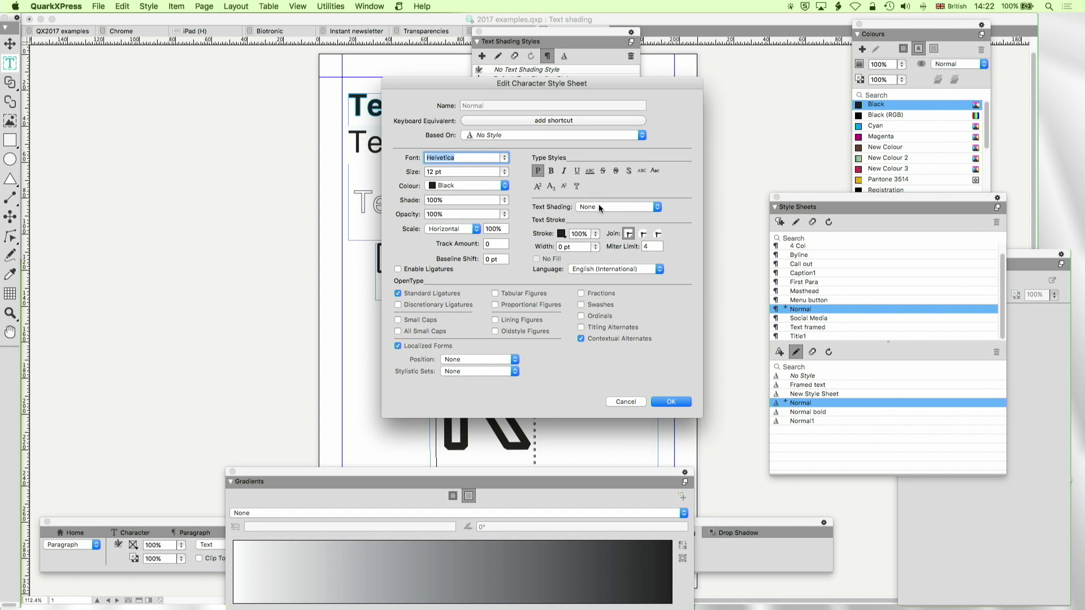
pyautogui.click(626, 401)
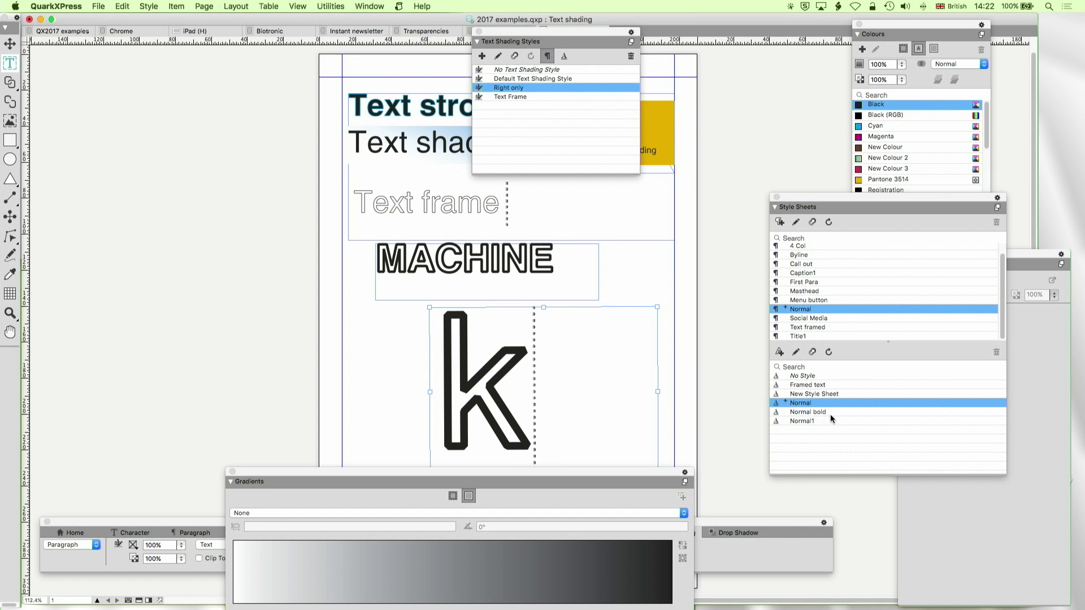
pyautogui.click(779, 352)
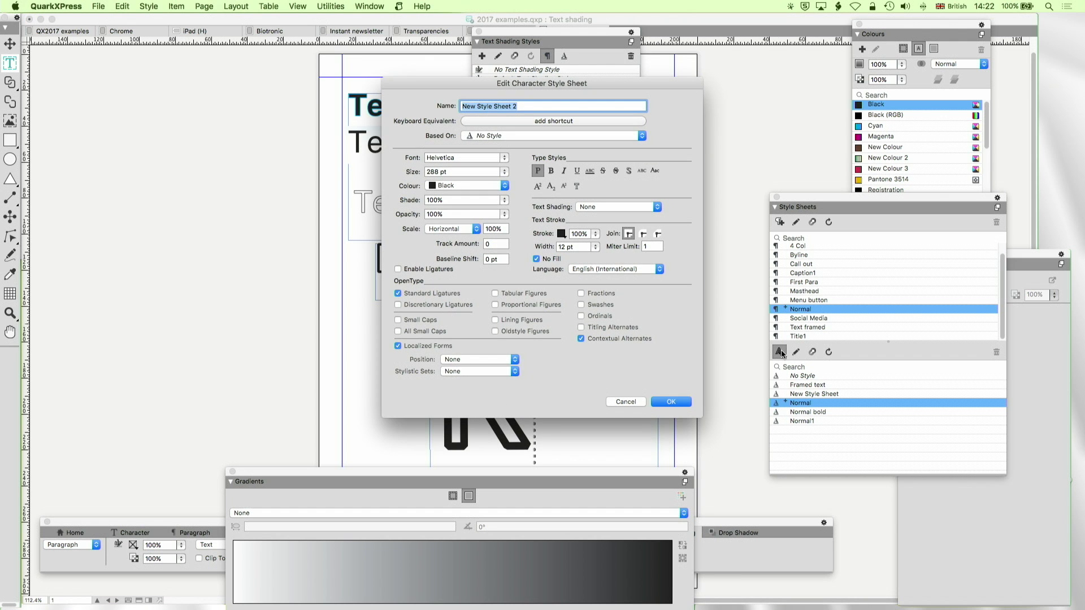
pyautogui.write('Text shaded')
pyautogui.click(615, 208)
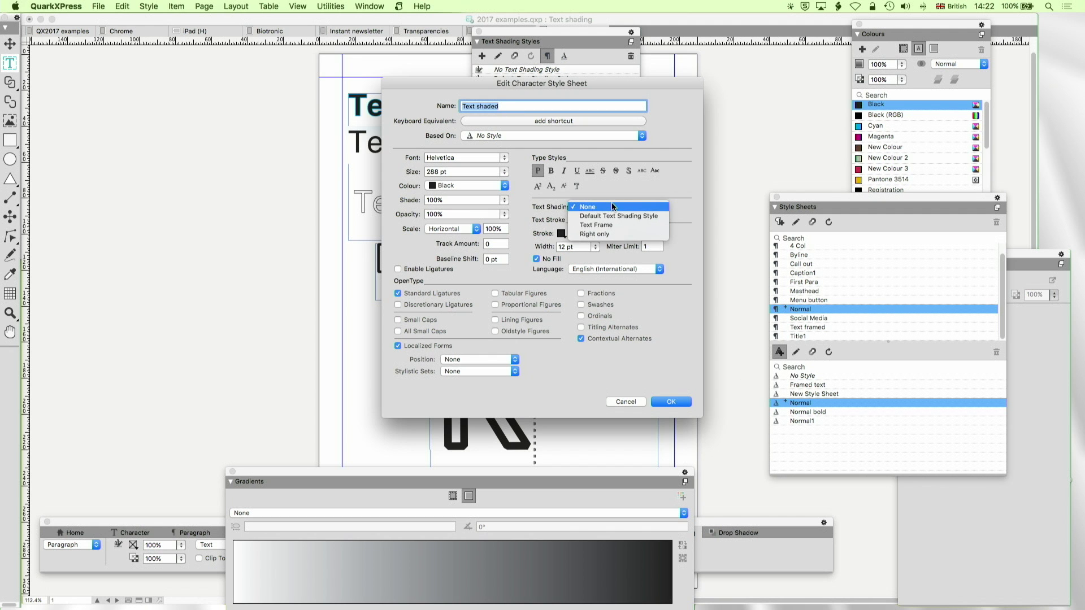
pyautogui.click(602, 232)
pyautogui.click(672, 402)
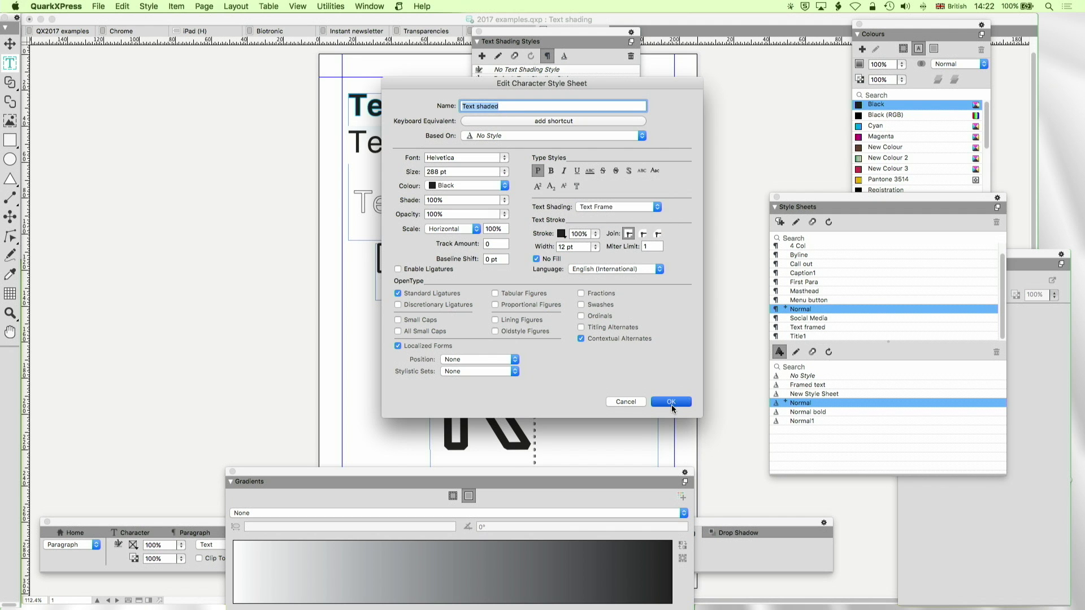
# Apply the Text shaded character style to the k and rotate its box slightly.
pyautogui.moveTo(427, 385); pyautogui.dragTo(531, 389)
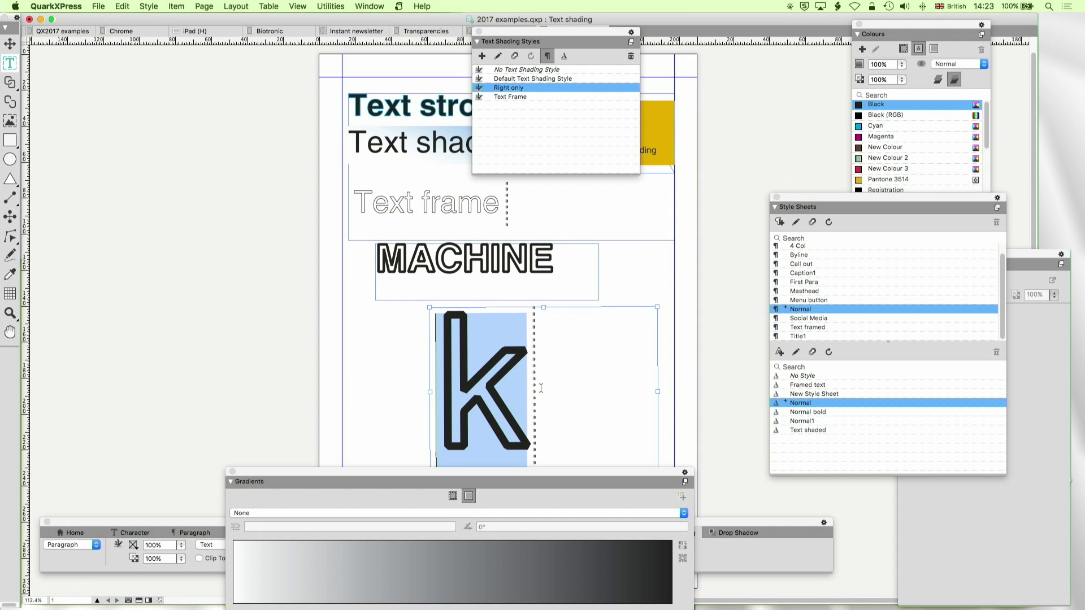
pyautogui.click(799, 431)
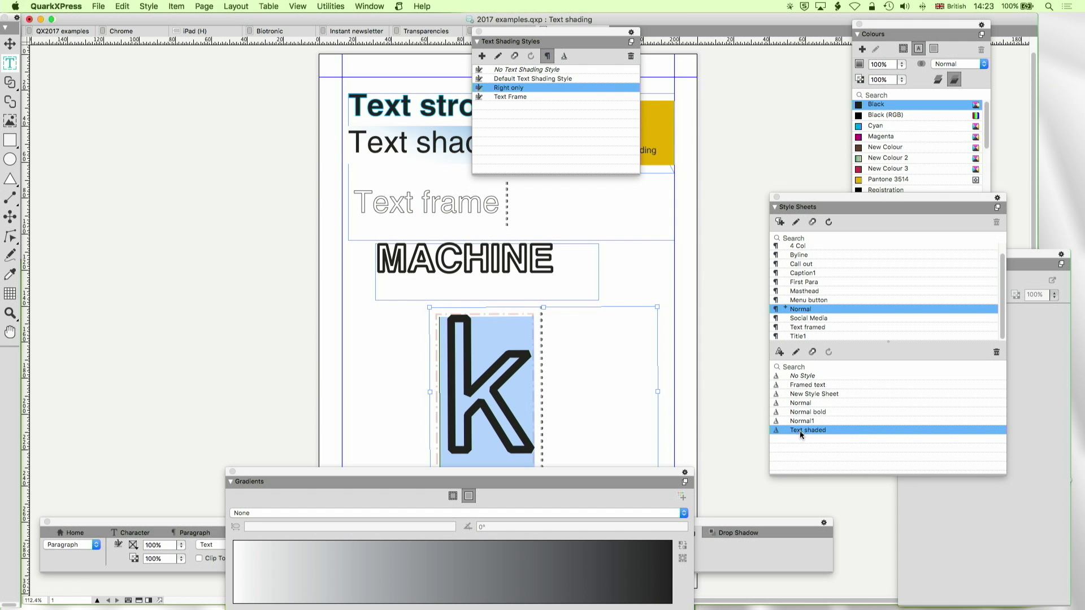
pyautogui.click(589, 389)
pyautogui.scroll(-2, 588, 386)
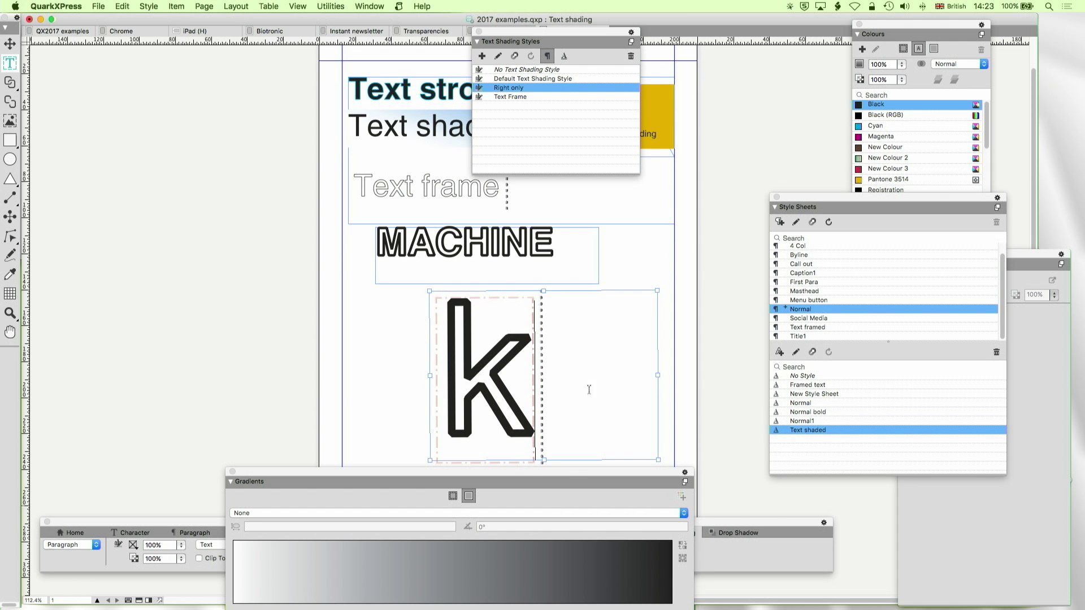
pyautogui.moveTo(561, 474); pyautogui.dragTo(541, 517)
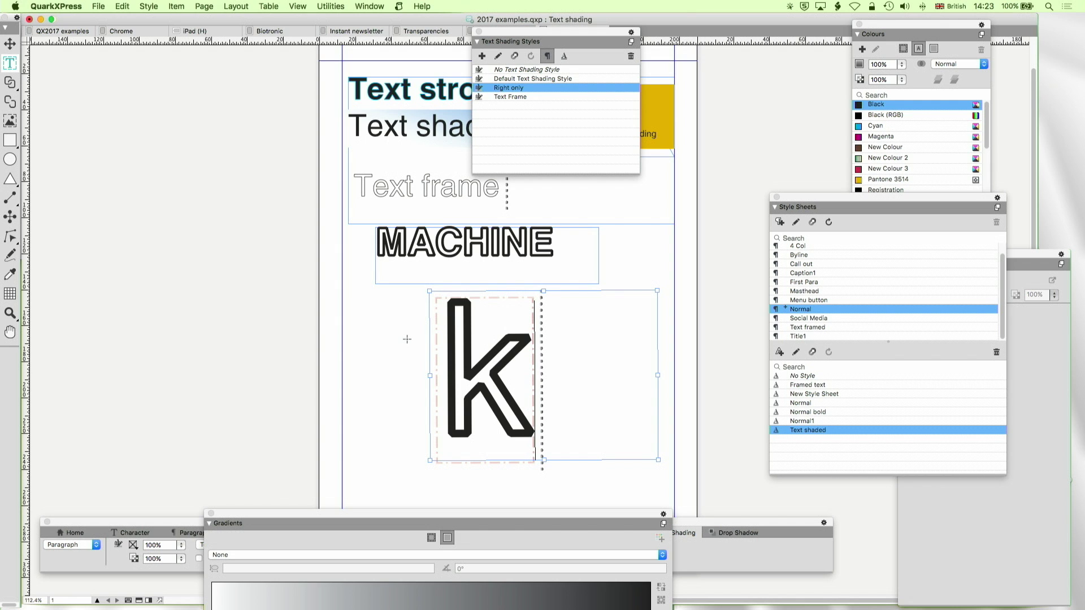
pyautogui.moveTo(429, 291); pyautogui.dragTo(430, 288)
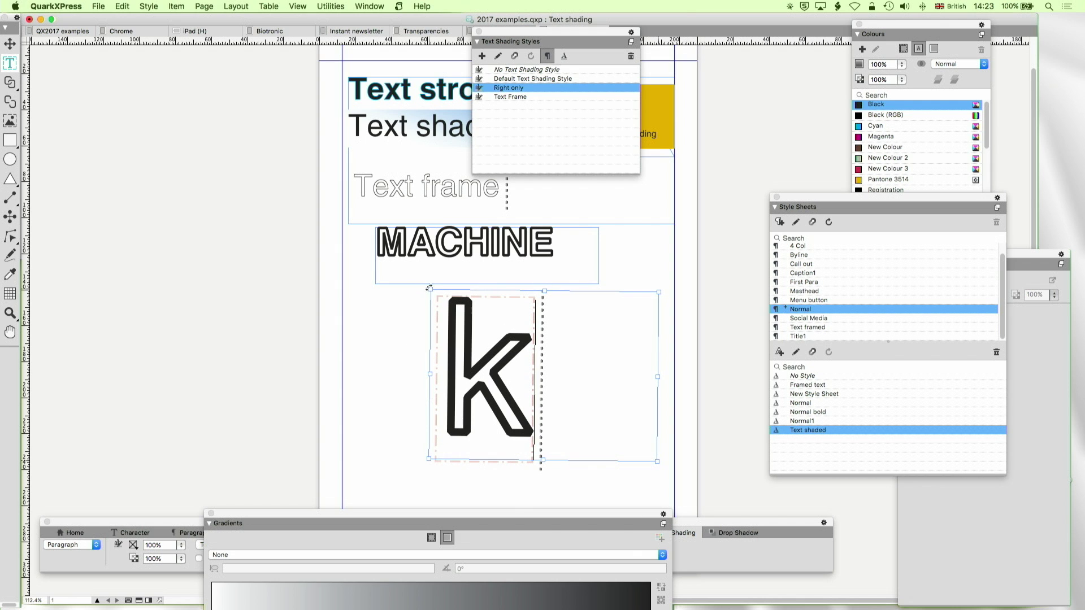